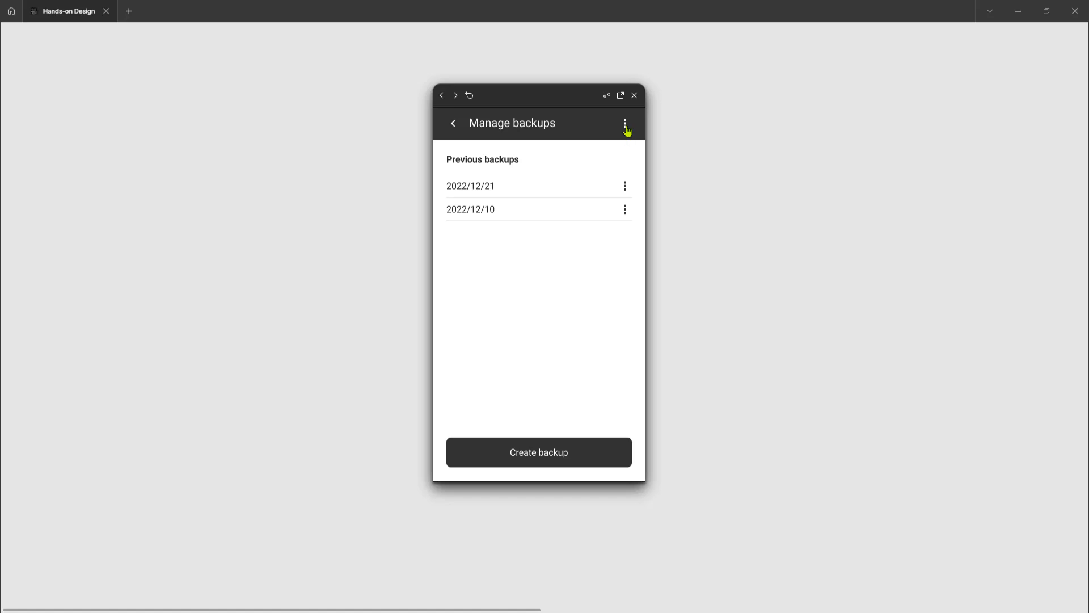
Request removal of all backups in the prototype preview and dismiss the confirmation dialog from the area outside it
left_click(626, 130)
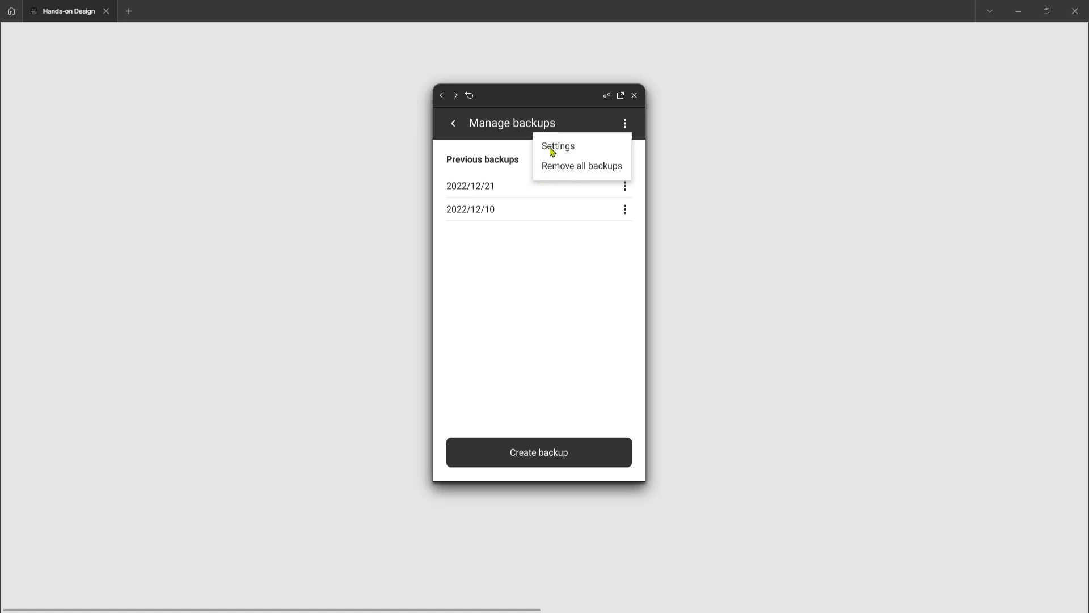
left_click(583, 166)
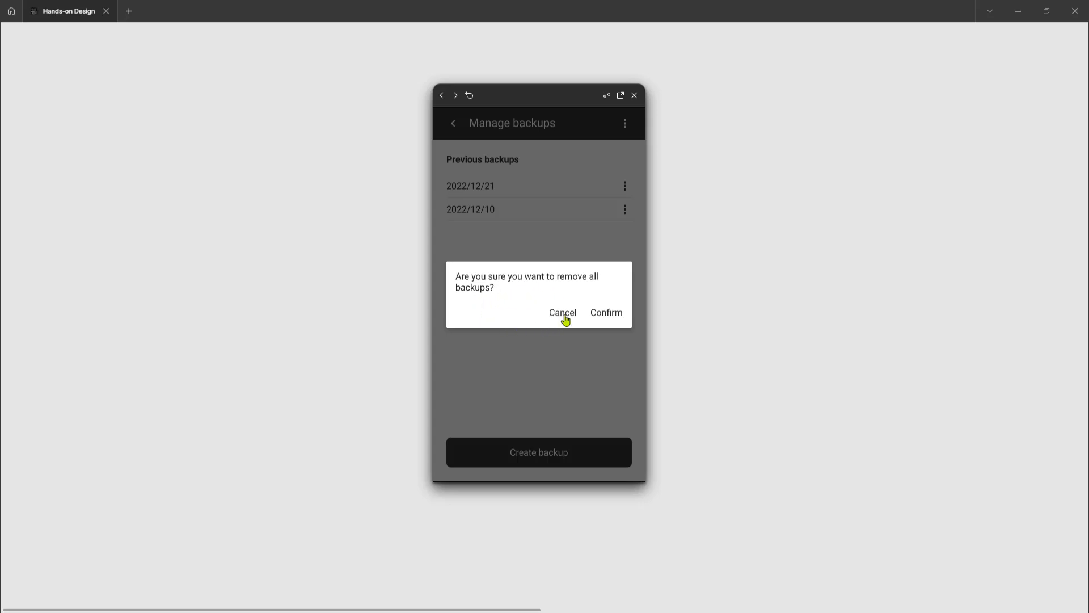
left_click(549, 376)
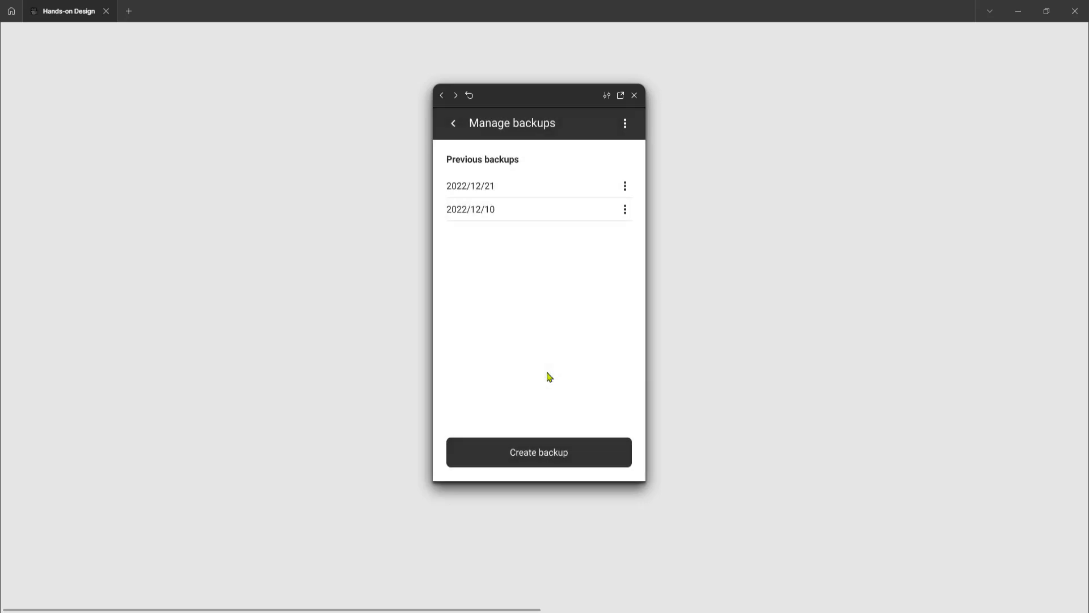
Request removal of all backups again and choose Cancel in the confirmation dialog
left_click(625, 127)
left_click(598, 167)
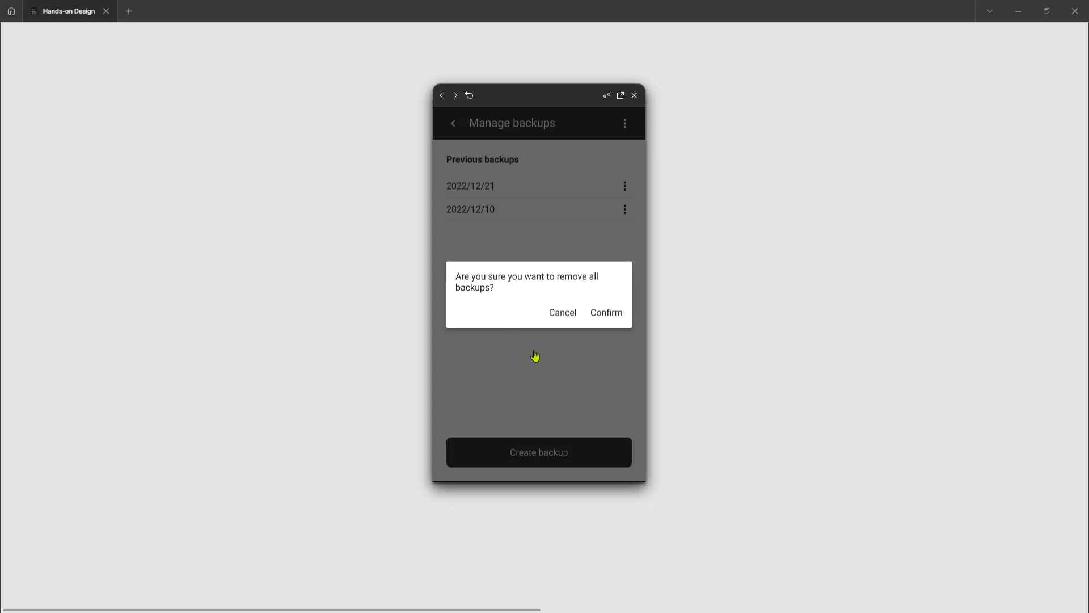
left_click(562, 319)
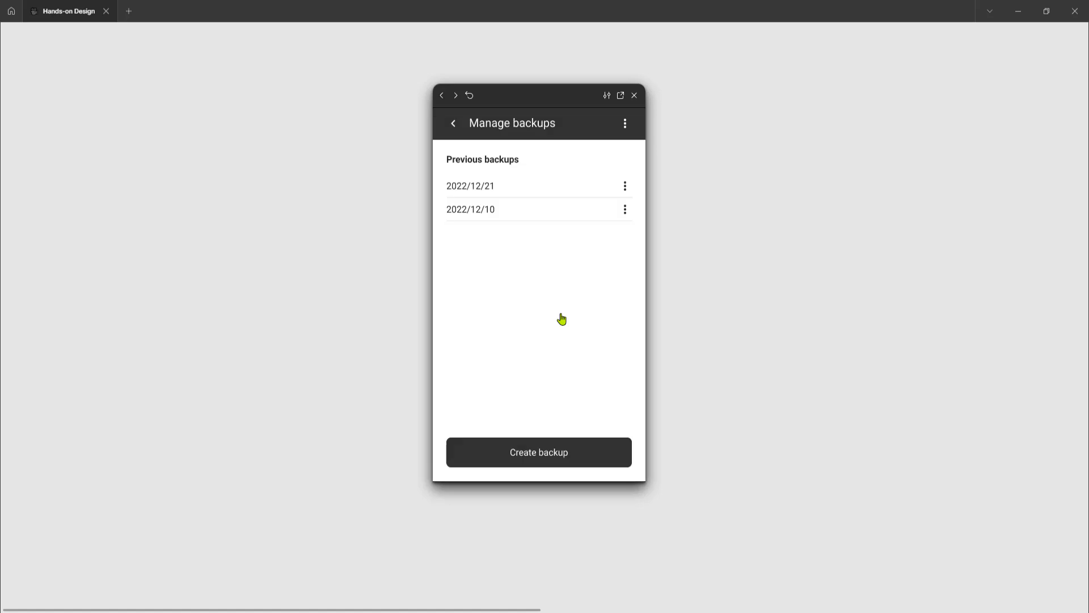
Test the Remove all backups option on the Manage backups screen and confirm the removal
left_click(626, 126)
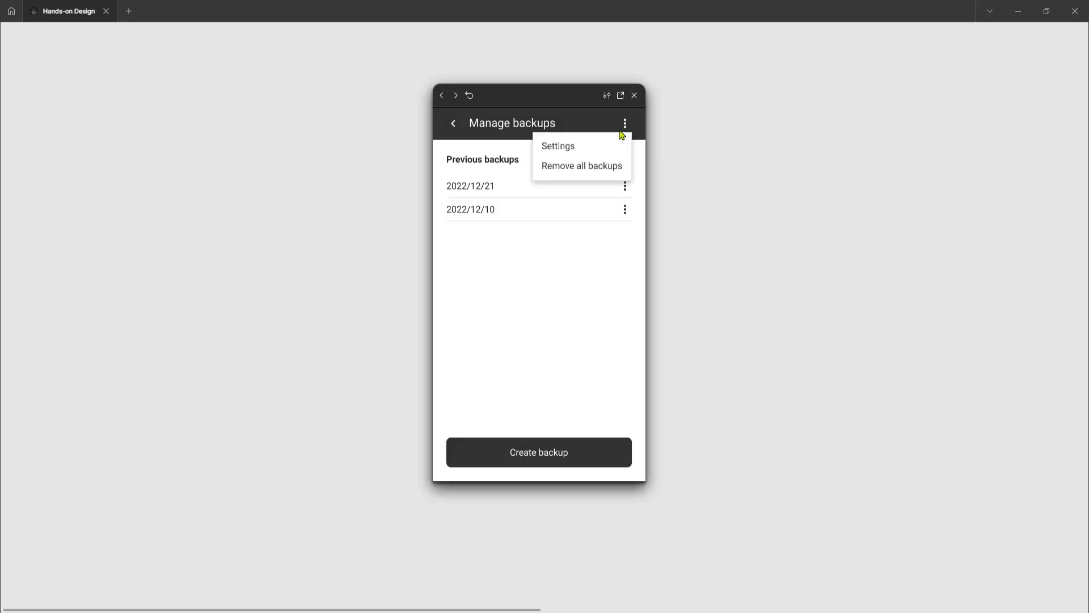
left_click(594, 170)
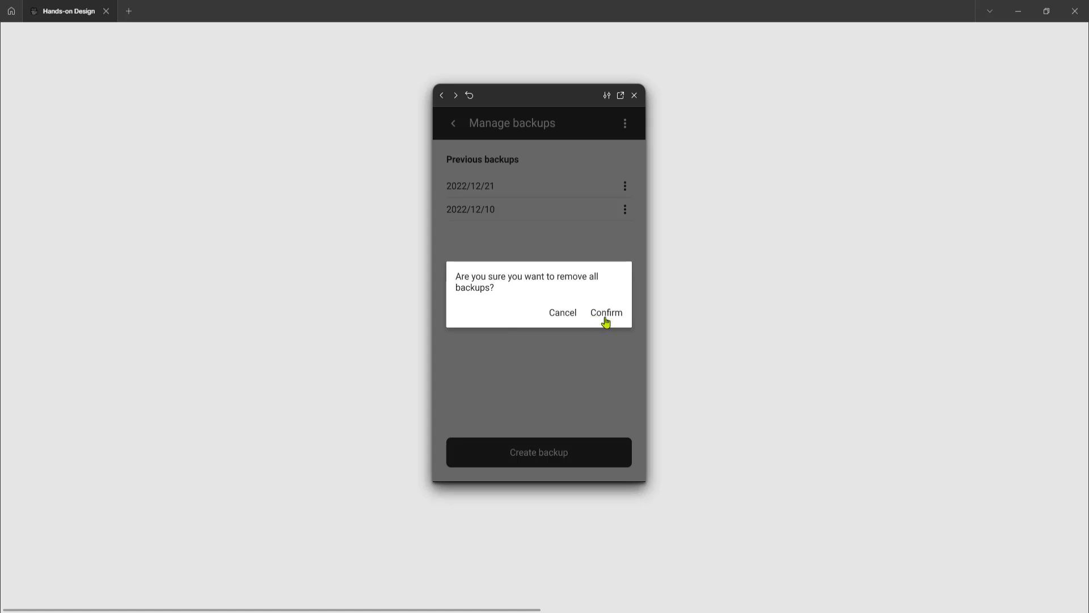
left_click(606, 315)
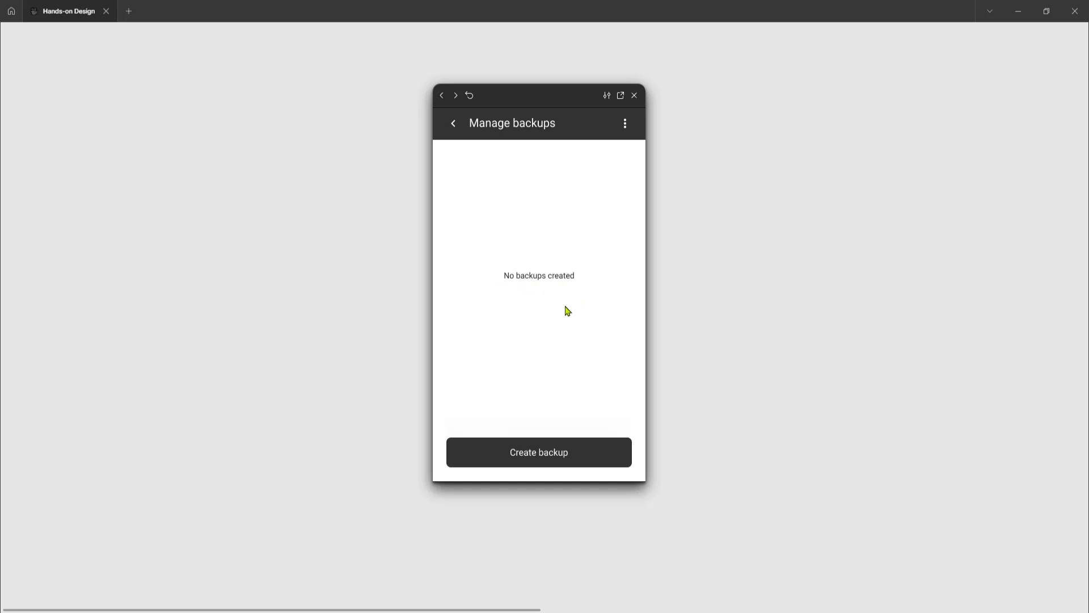
Restart the prototype, go to Backups from the home screen's navigation drawer, and remove all backups with confirmation
left_click(507, 195)
key("r")
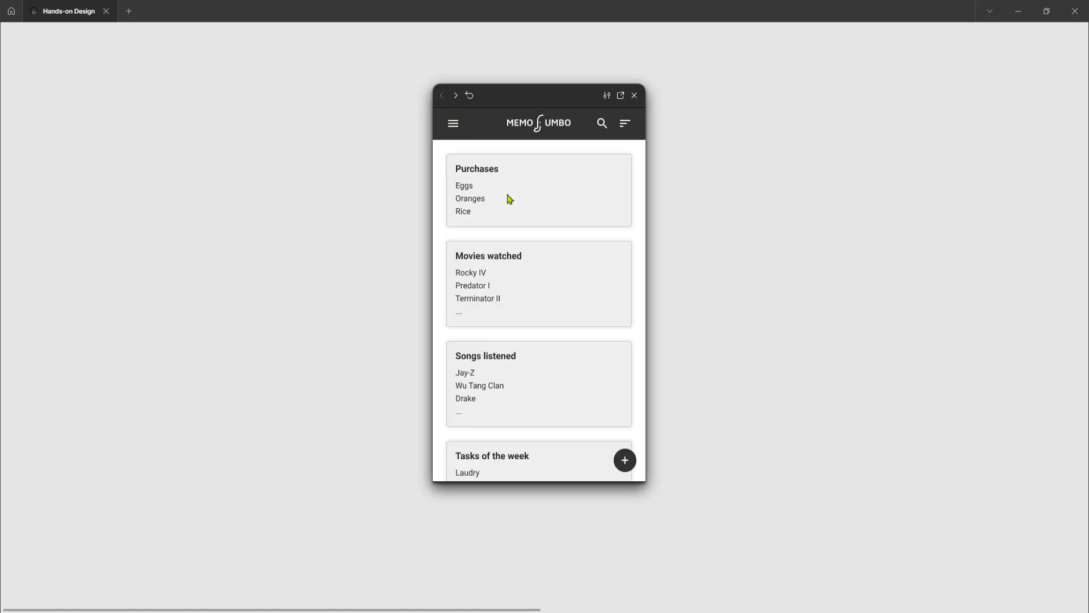
left_click(454, 126)
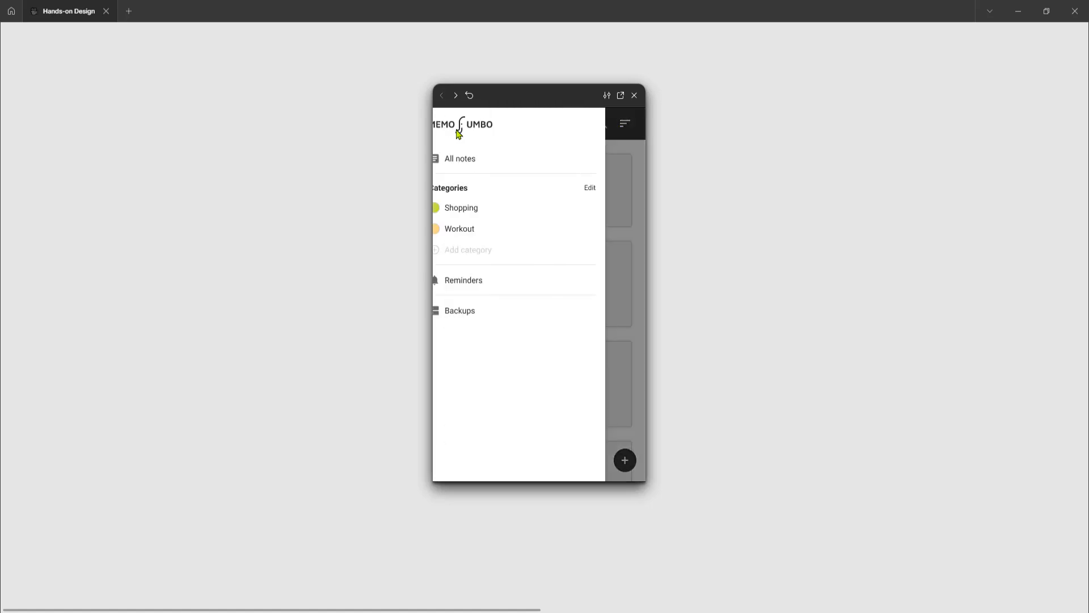
left_click(475, 311)
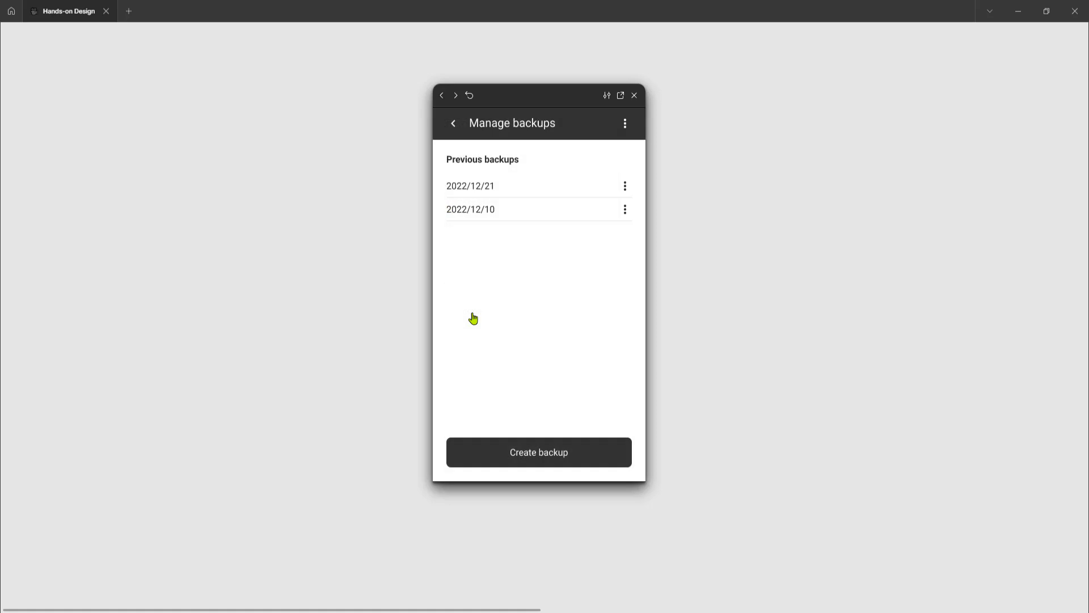
left_click(626, 124)
left_click(595, 168)
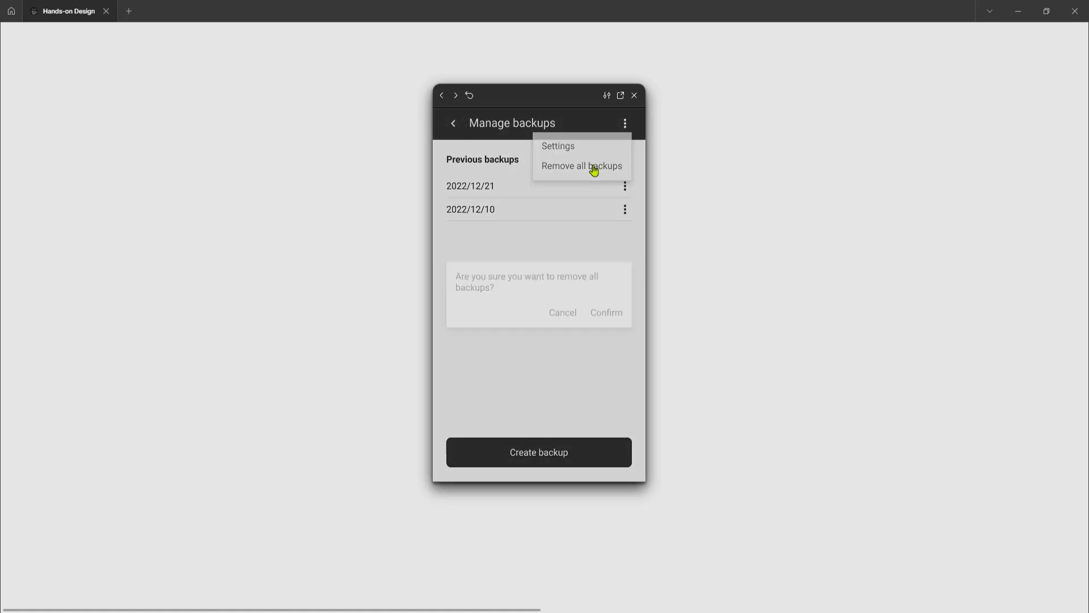
left_click(606, 312)
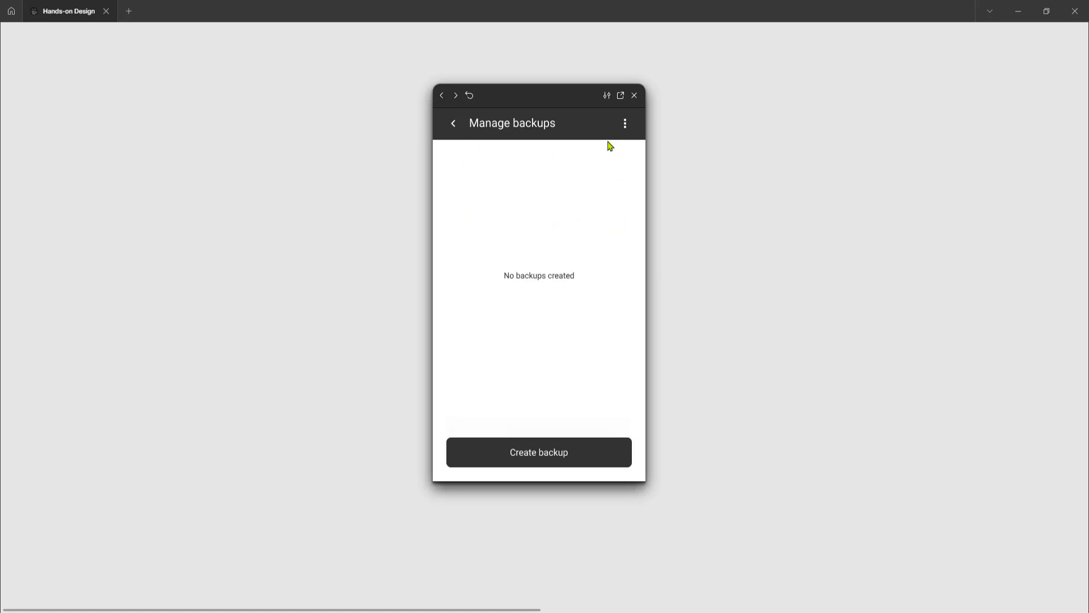
Restart the prototype and run the flow from Home to the confirmed removal of all backups once more
key("r")
left_click(452, 128)
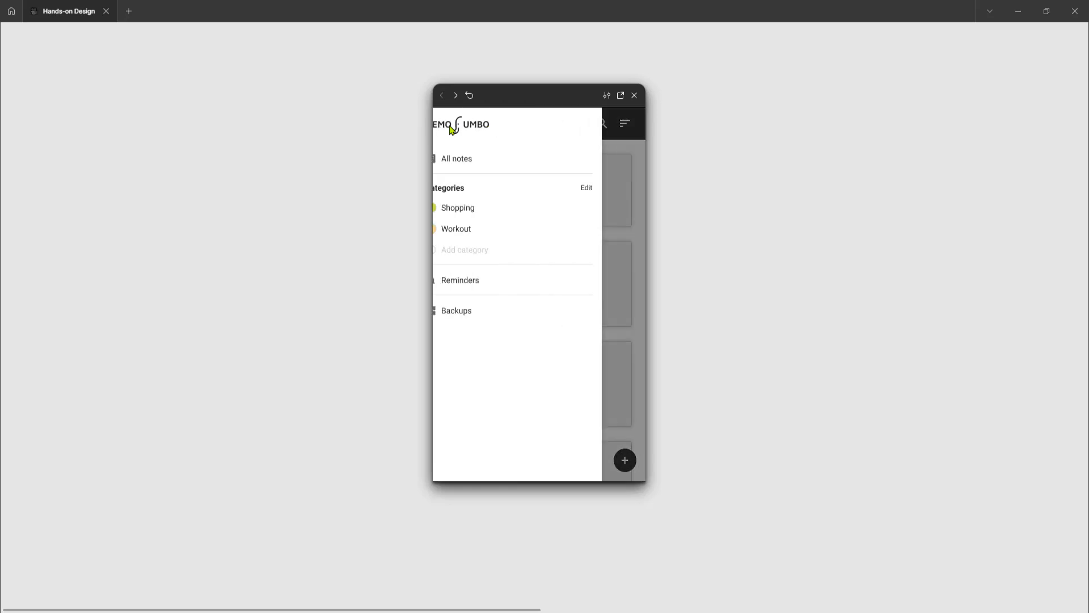
left_click(483, 310)
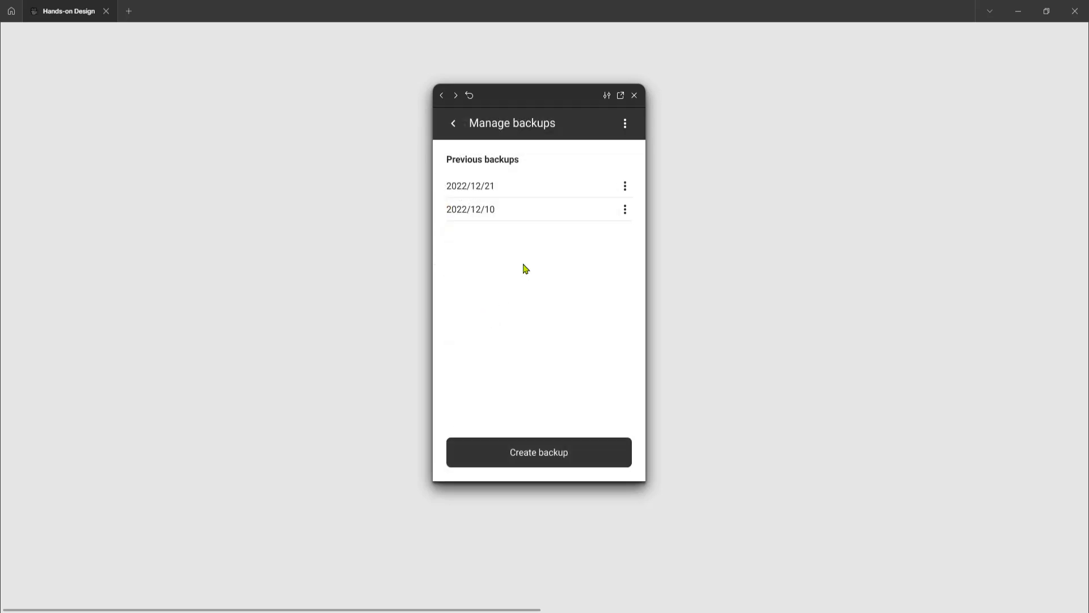
left_click(624, 124)
left_click(623, 128)
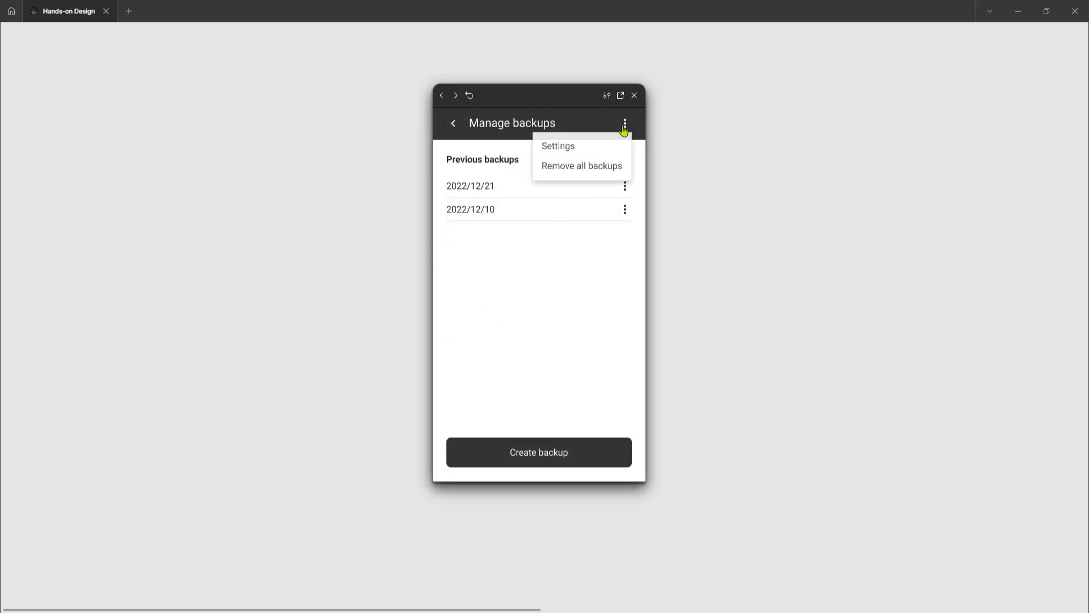
left_click(590, 167)
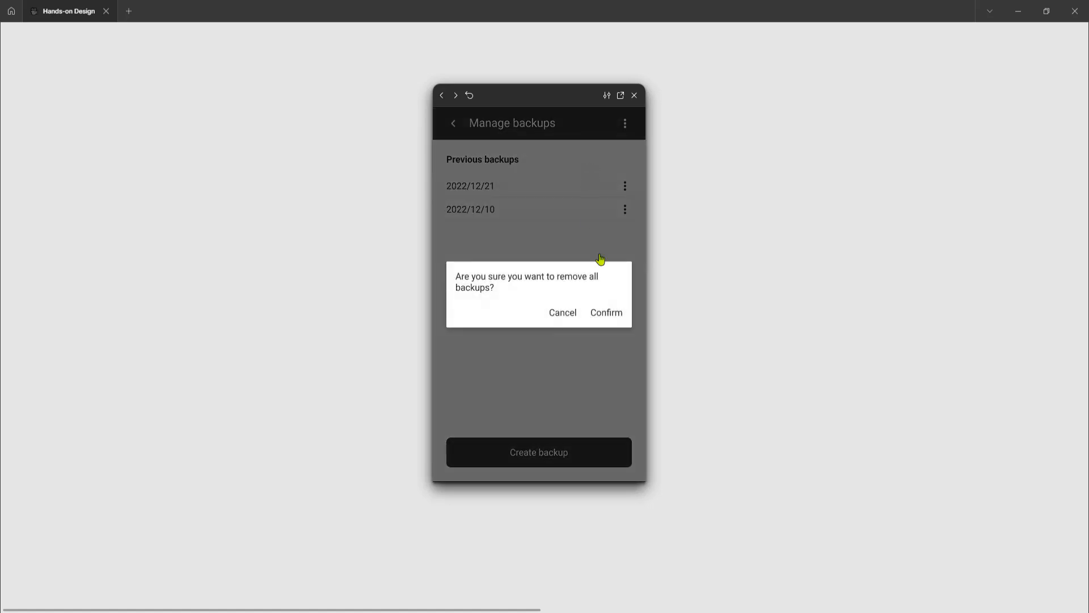
left_click(613, 312)
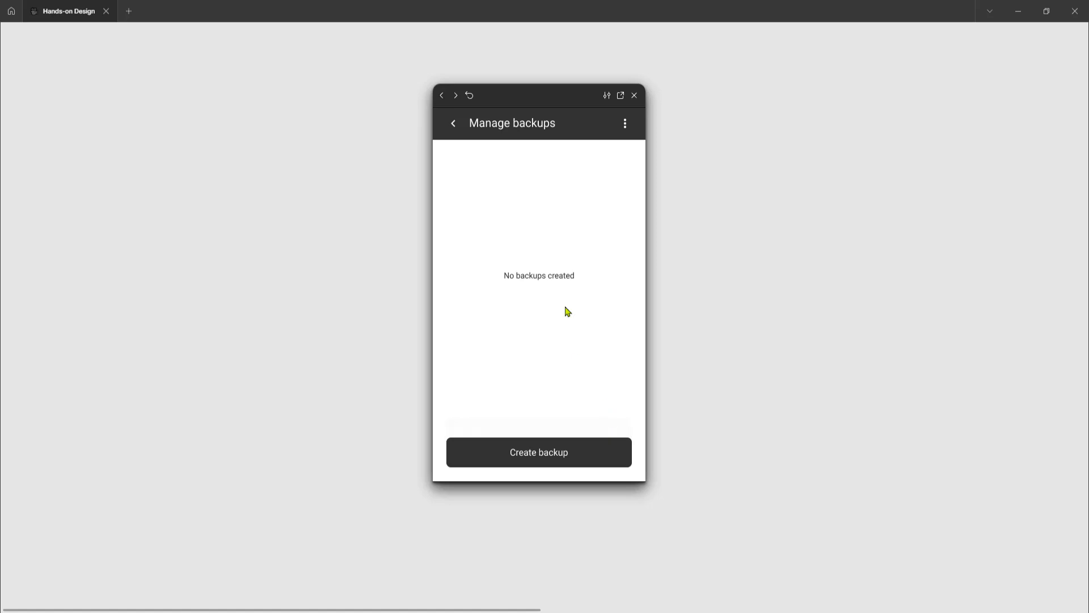
Restart the prototype, return to Backups, remove all backups, and undo the removal from the Backups removed notification
left_click(573, 183)
key("r")
left_click(453, 124)
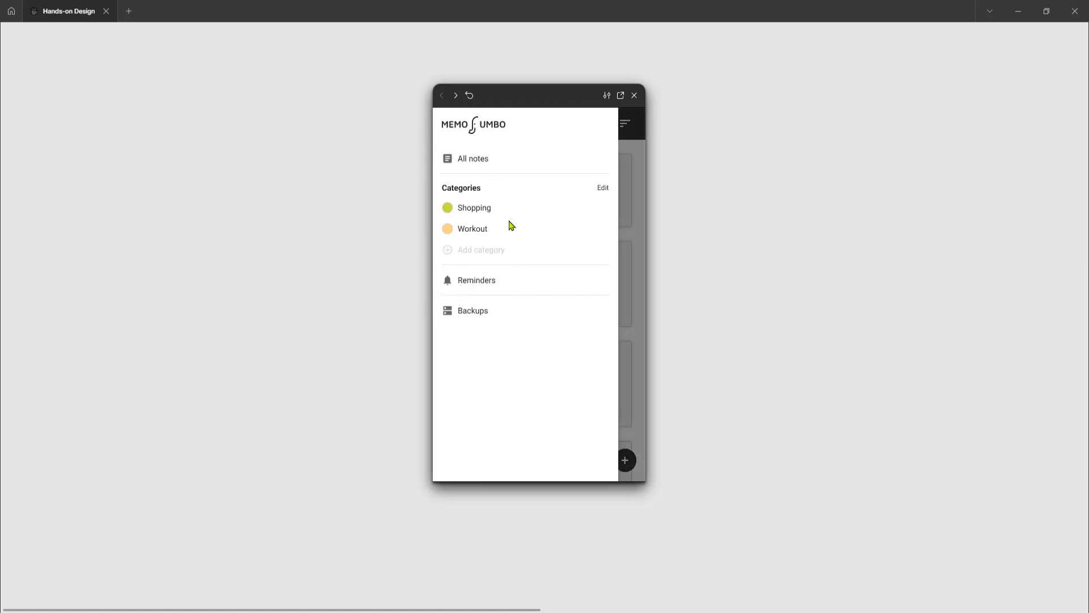
left_click(484, 312)
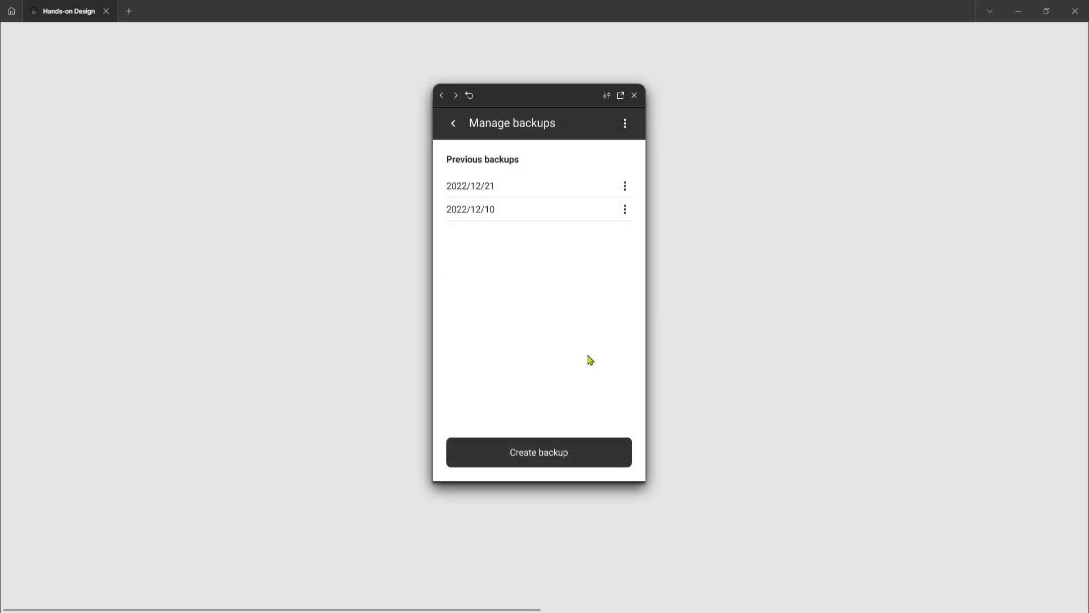
left_click(626, 126)
left_click(601, 166)
left_click(607, 312)
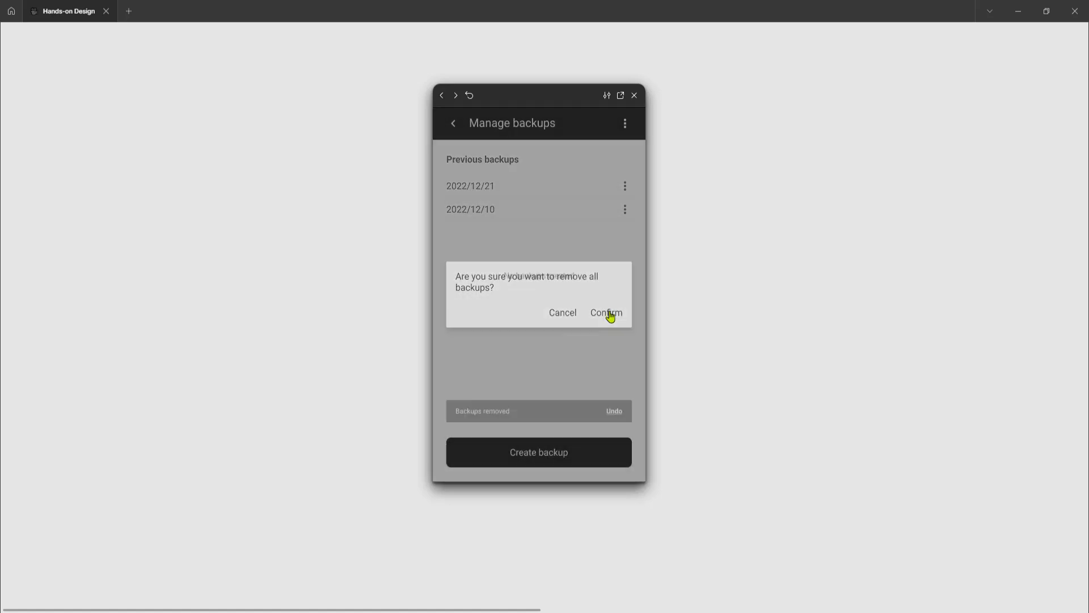
left_click(615, 411)
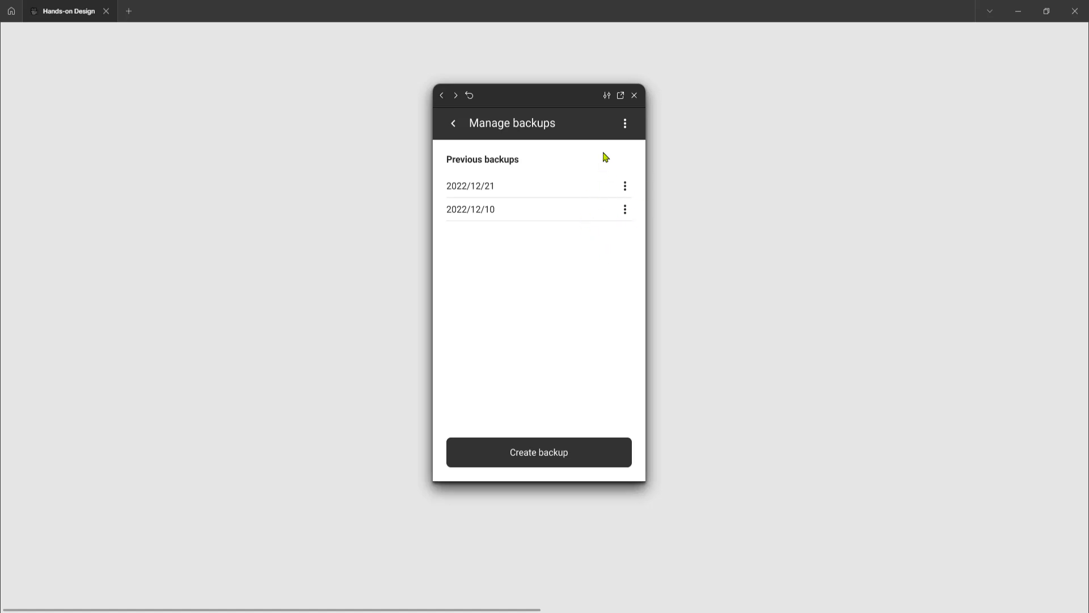
Remove all the restored backups with confirmation and close the prototype preview
left_click(626, 125)
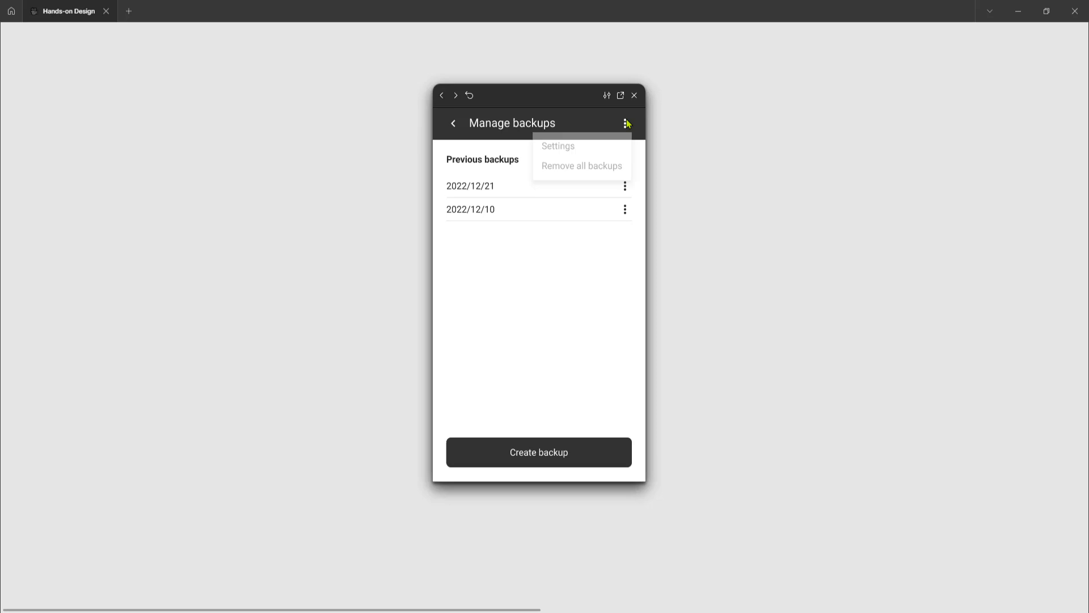
left_click(608, 168)
left_click(608, 314)
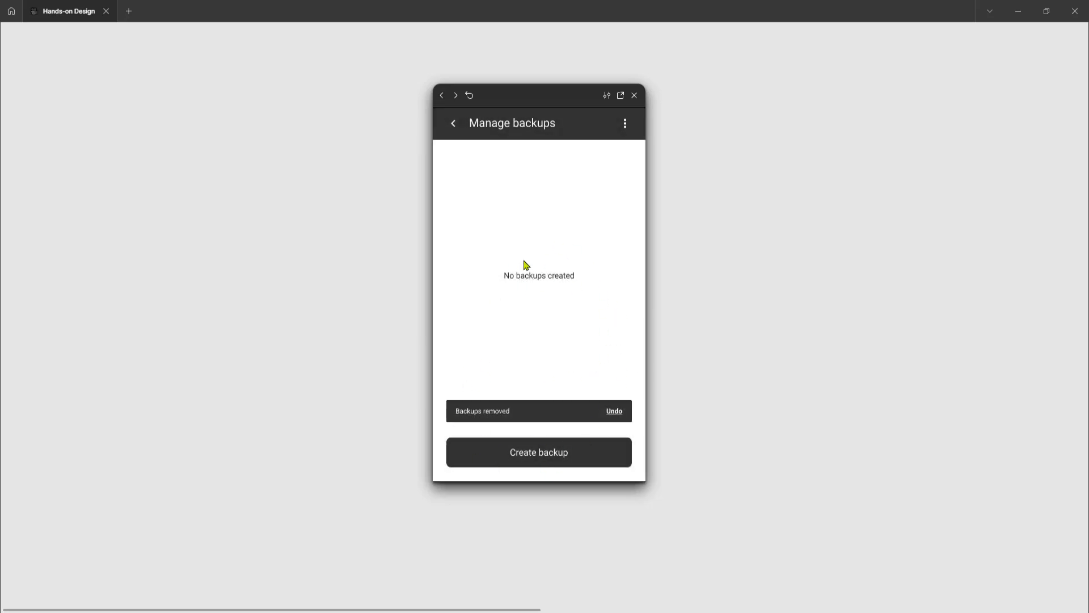
left_click(635, 96)
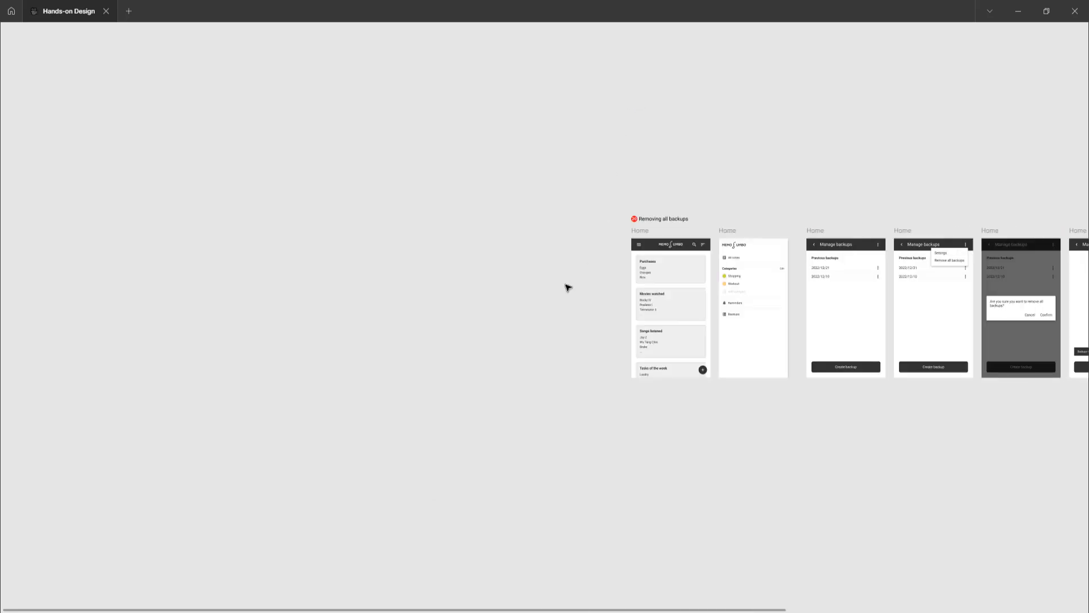
Look over the Removing all backups flow on the canvas and select its first notes Home frame
scroll(567, 288, "right", 1)
scroll(567, 288, "left", 1)
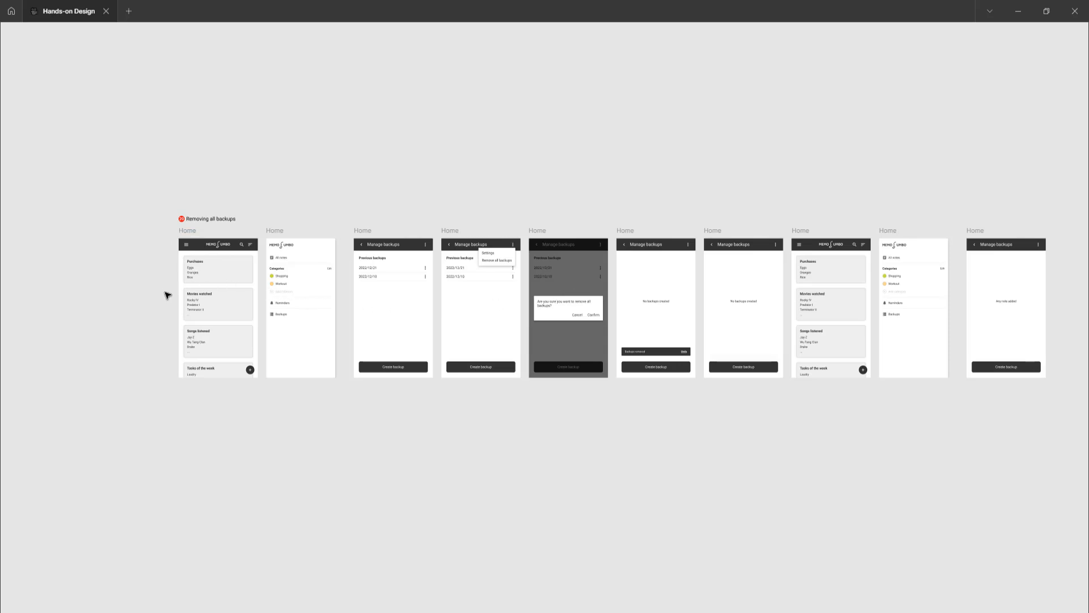
scroll(166, 296, "up", 5)
scroll(250, 283, "down", 1)
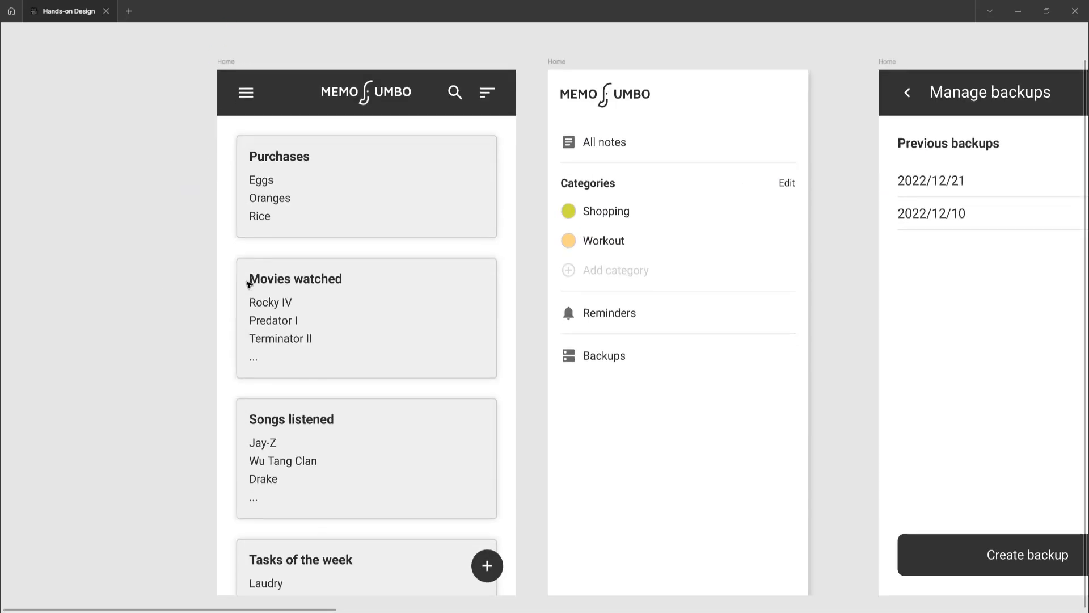
scroll(247, 285, "down", 2)
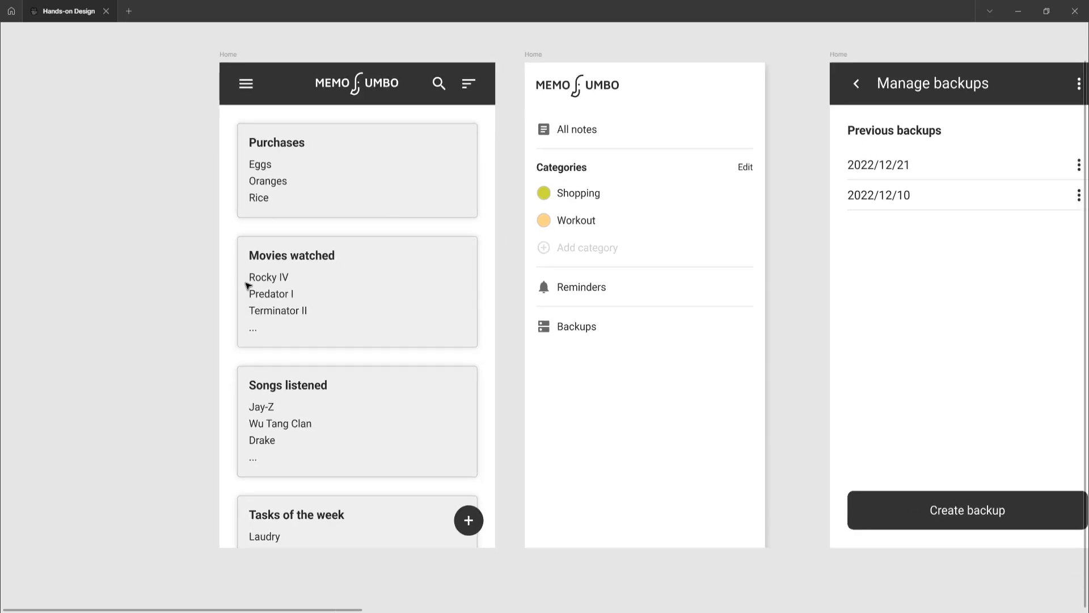
left_click(227, 54)
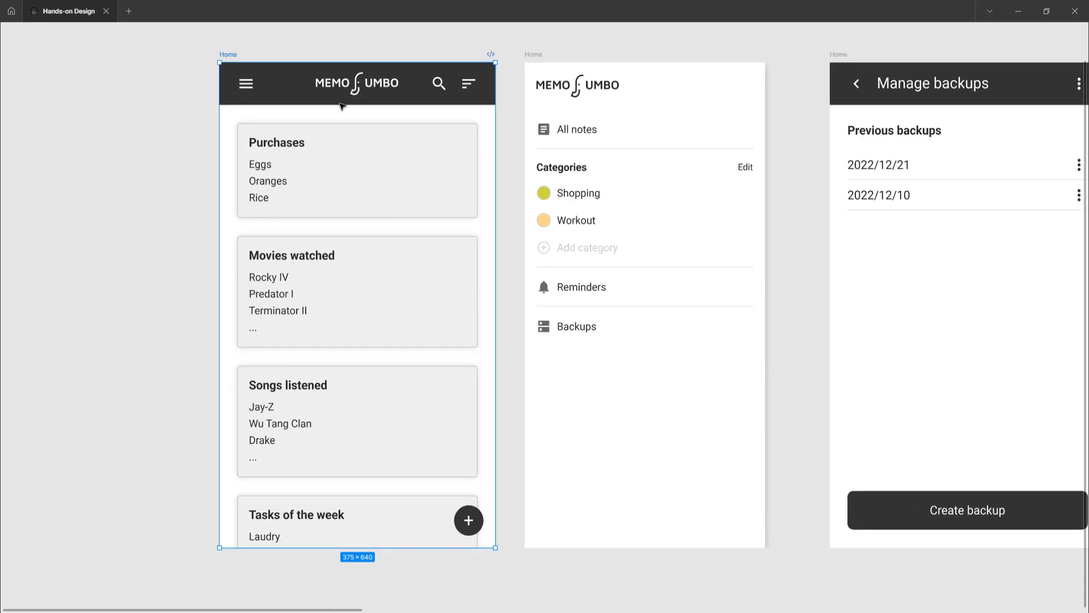
Examine the next frames in order by selecting the navigation drawer, the Manage backups list, and the open options menu
scroll(382, 203, "right", 3)
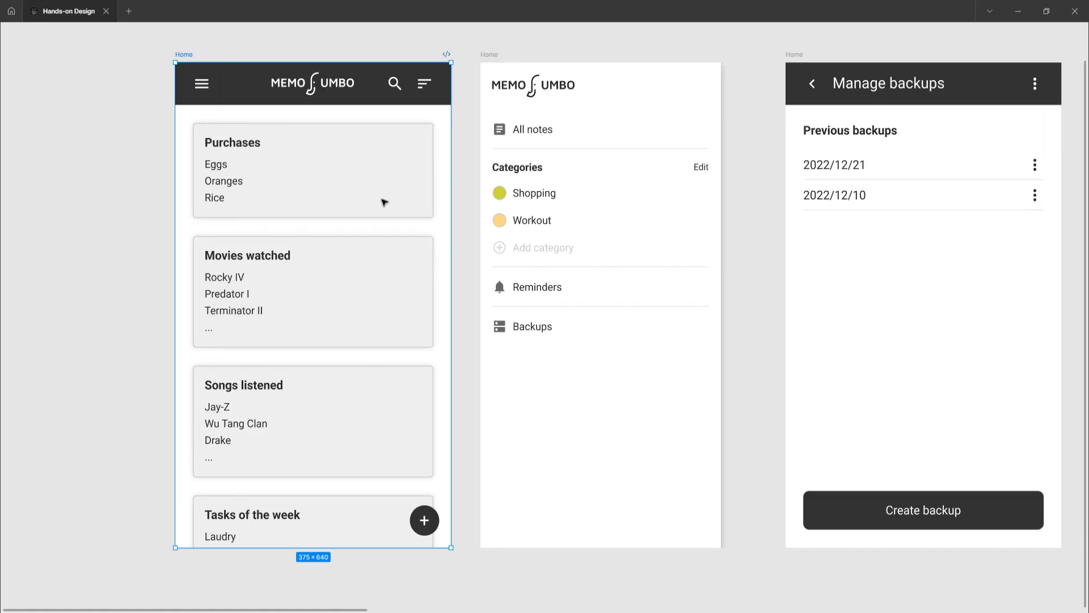
scroll(382, 203, "right", 2)
left_click(415, 54)
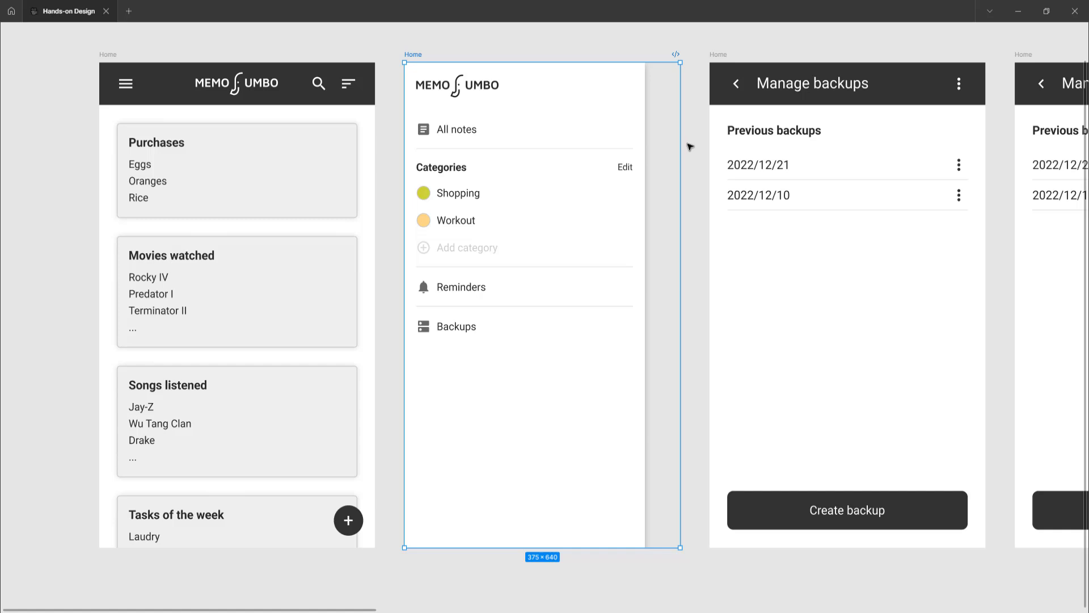
scroll(690, 147, "right", 5)
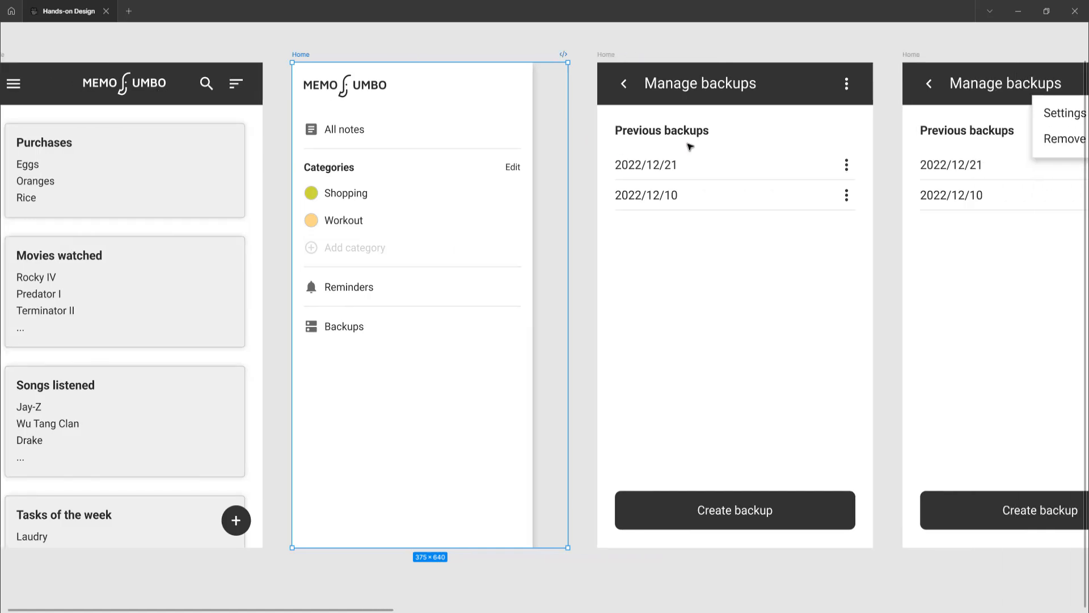
left_click(433, 55)
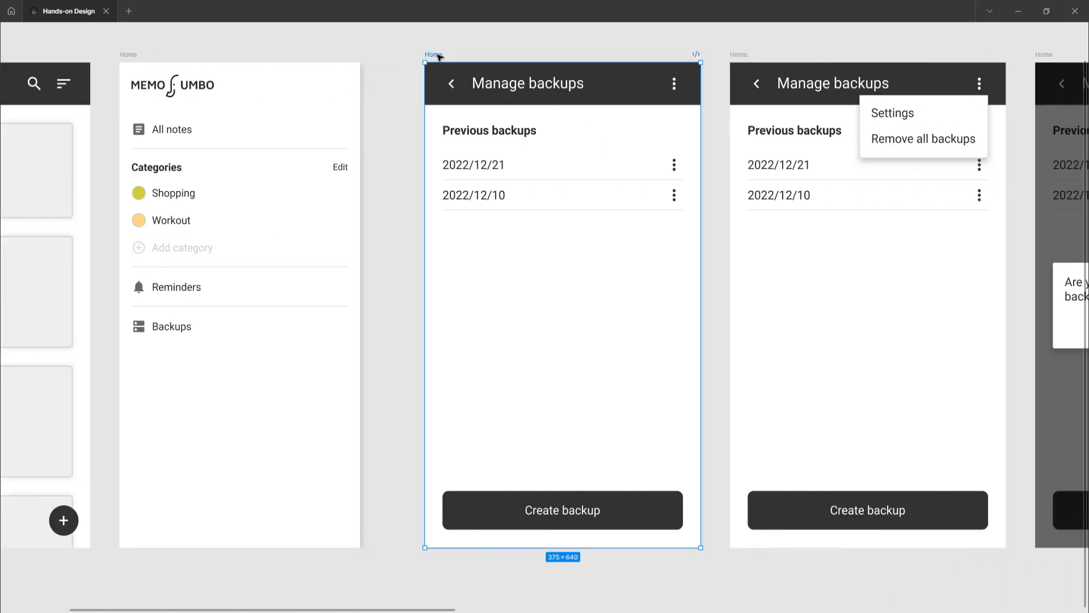
scroll(530, 151, "right", 5)
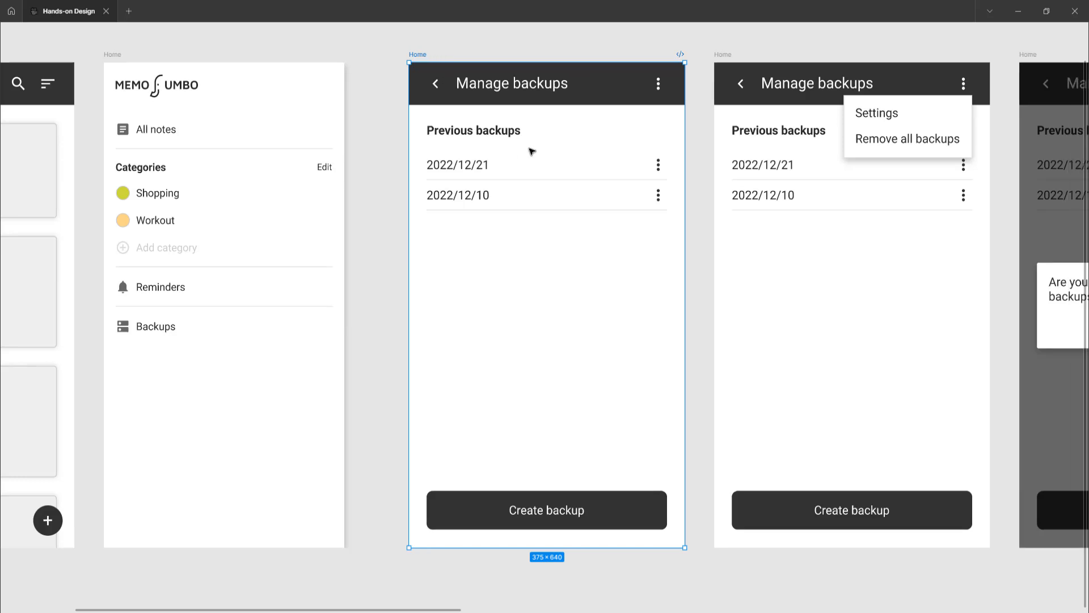
left_click(439, 56)
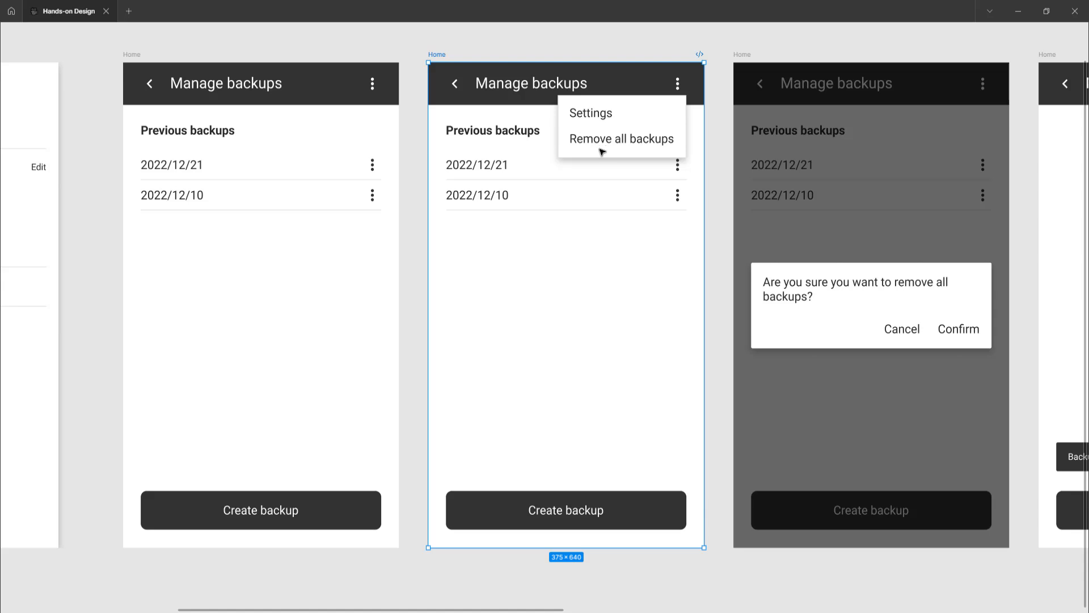
Examine the remove-all confirmation frame and the empty Manage backups frame, selecting its No backups created text and Backups removed notification
scroll(603, 151, "right", 6)
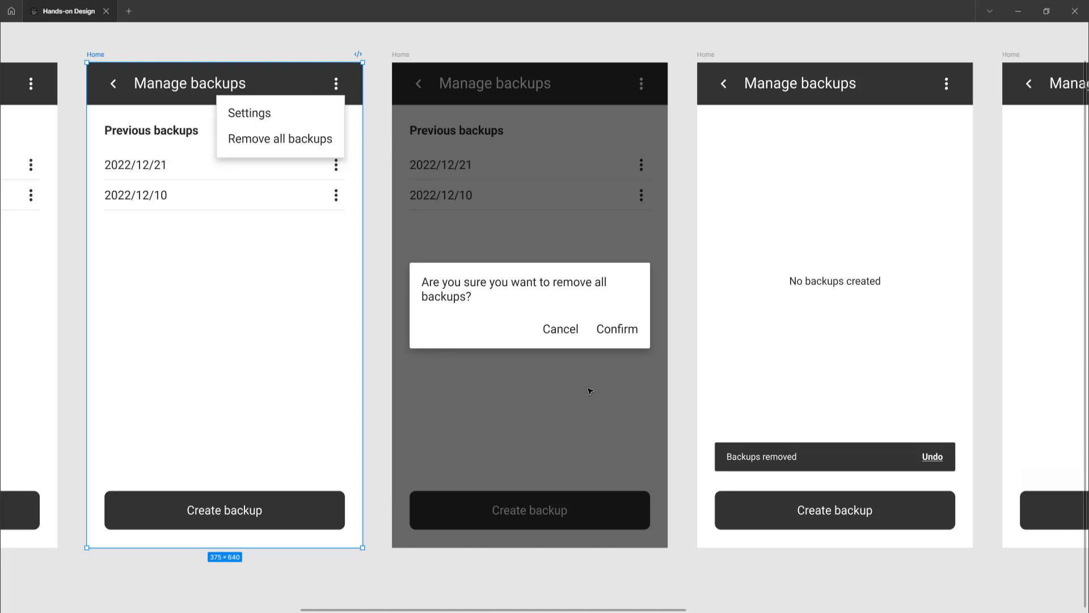
left_click(489, 394)
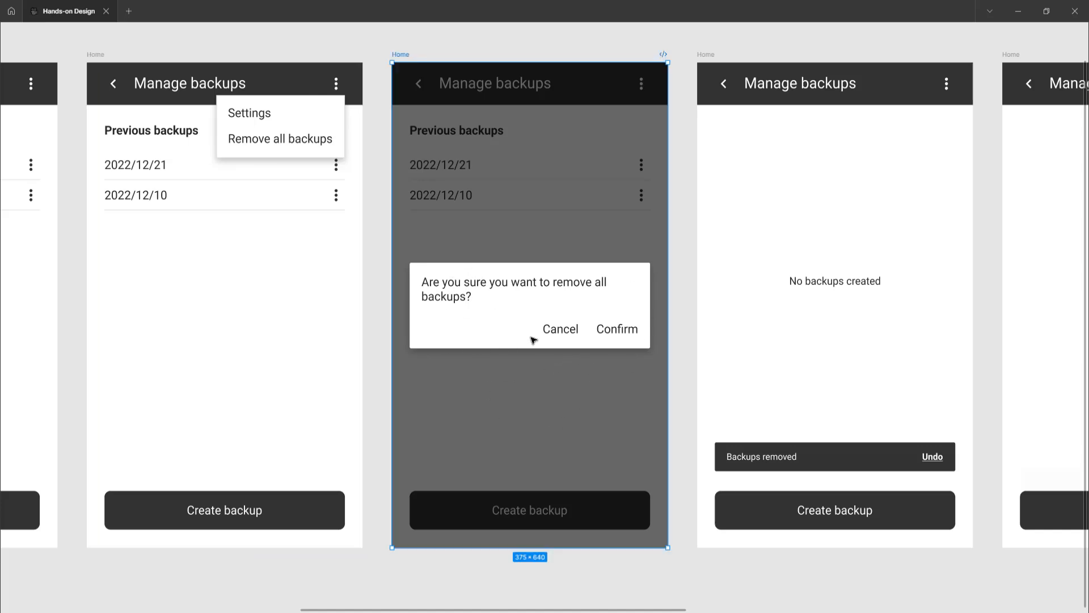
scroll(554, 341, "right", 5)
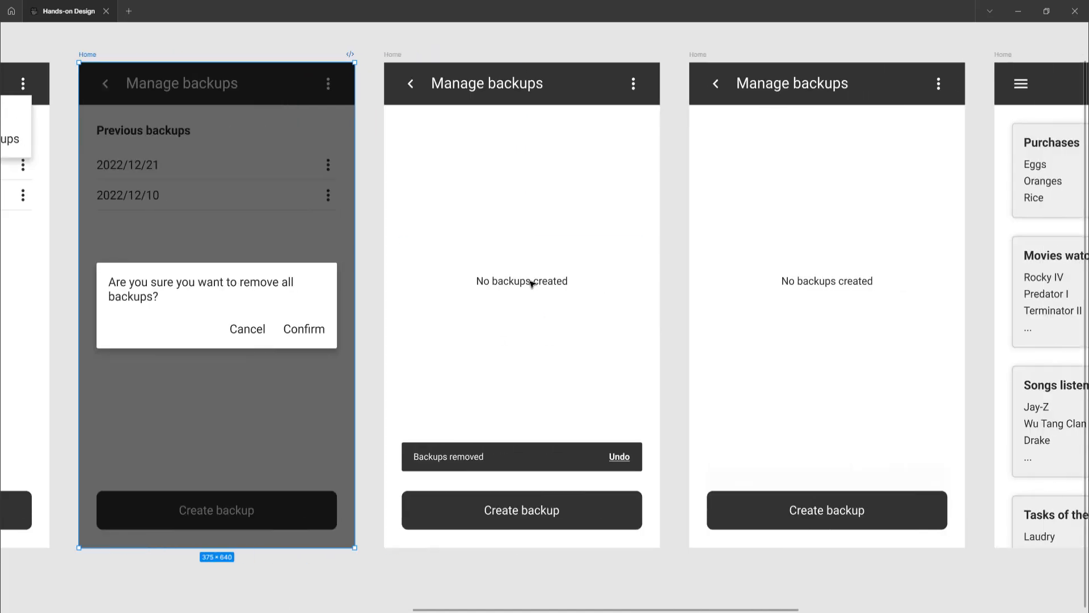
left_click(532, 283)
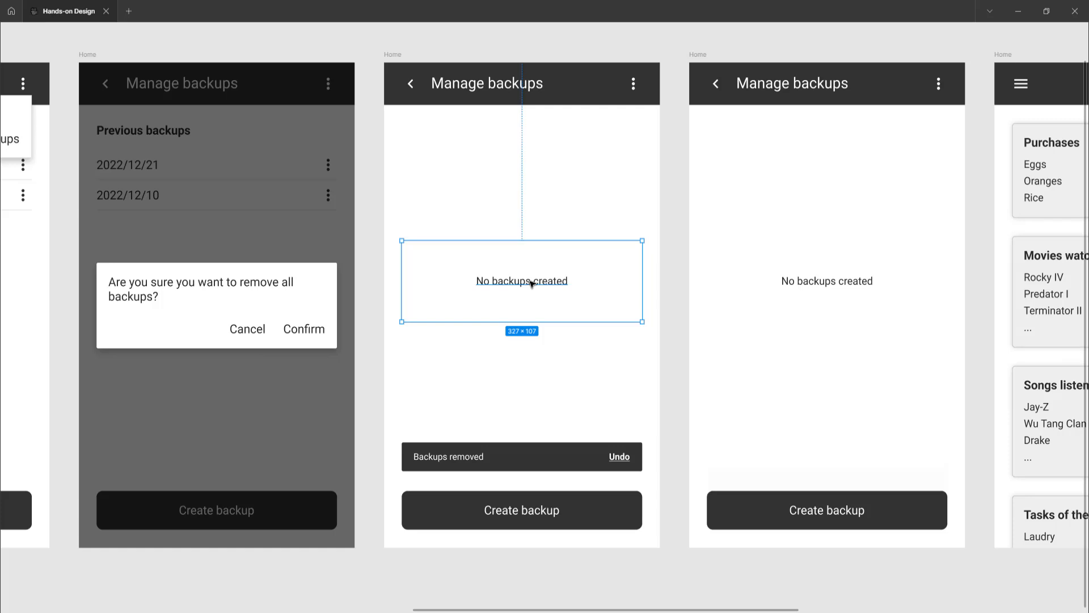
left_click(448, 457)
Look over the remaining frames of the flow through to the last Manage backups frame
scroll(636, 405, "right", 5)
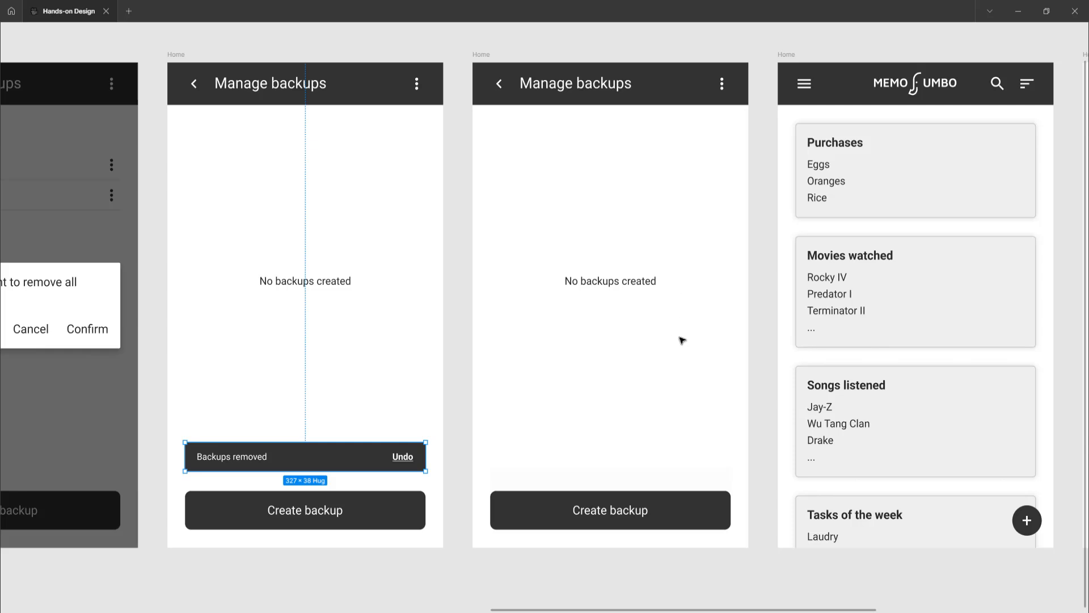
scroll(681, 340, "right", 5)
scroll(682, 340, "right", 3)
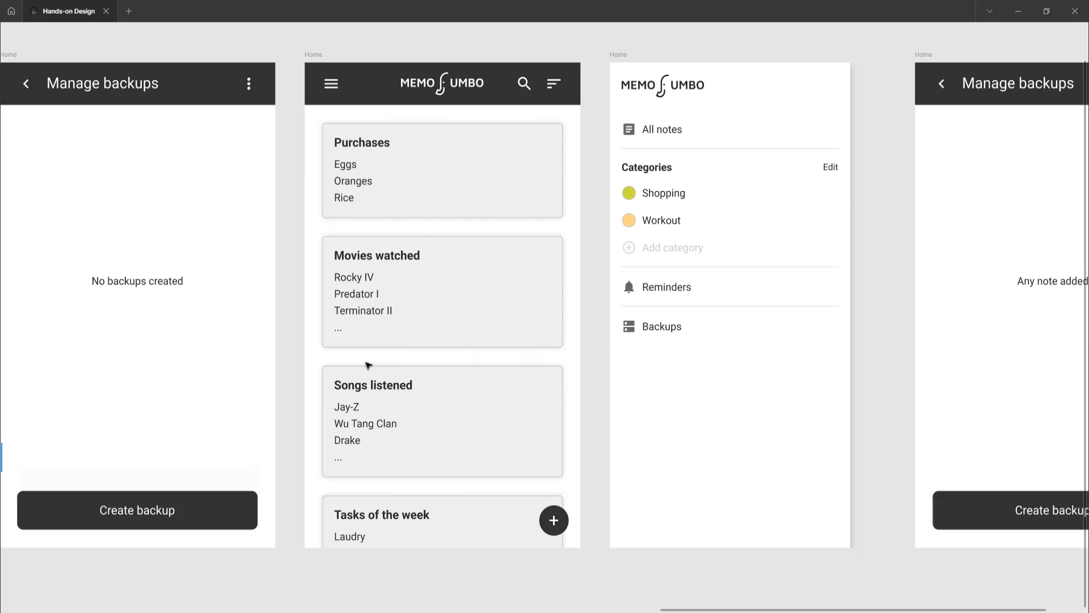
scroll(372, 362, "right", 2)
scroll(375, 361, "right", 5)
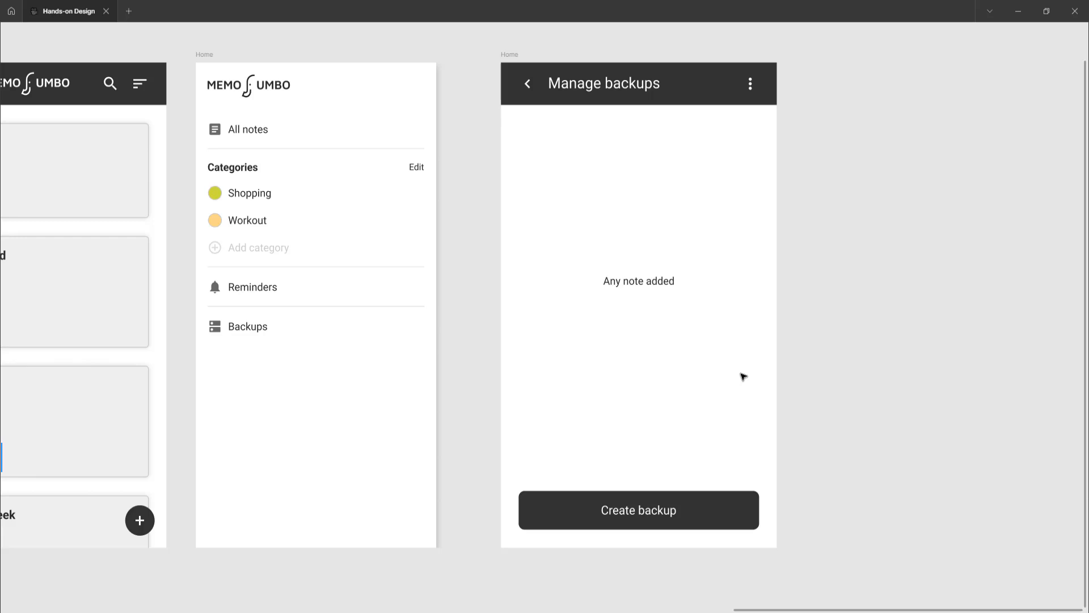
Switch to prototype mode, return to the start of the Removing all backups flow, and hide the interface
key("ctrl+backslash")
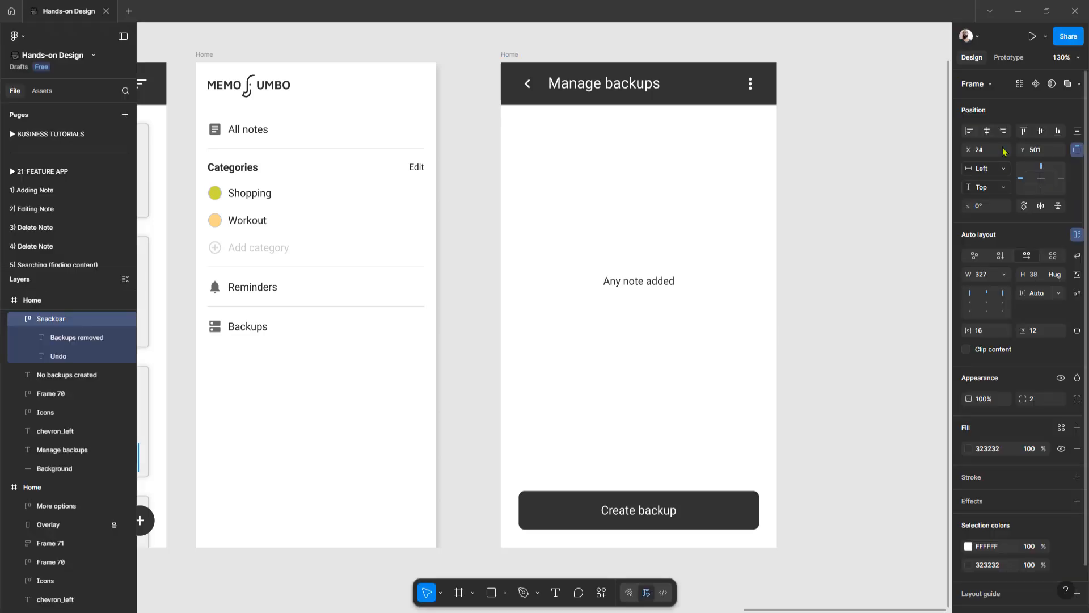
left_click(1009, 58)
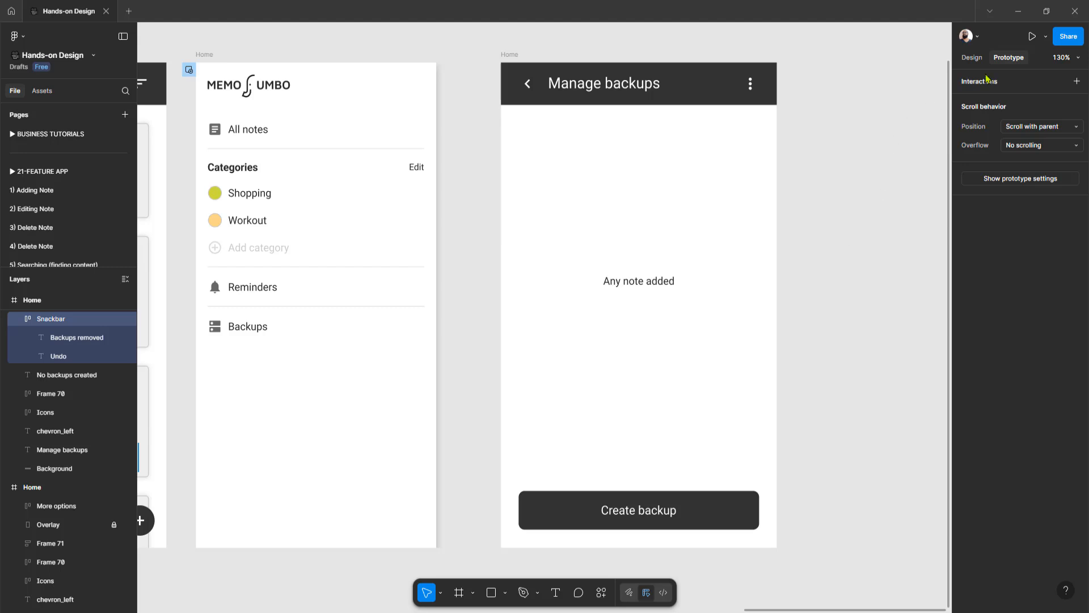
scroll(688, 132, "down", 6)
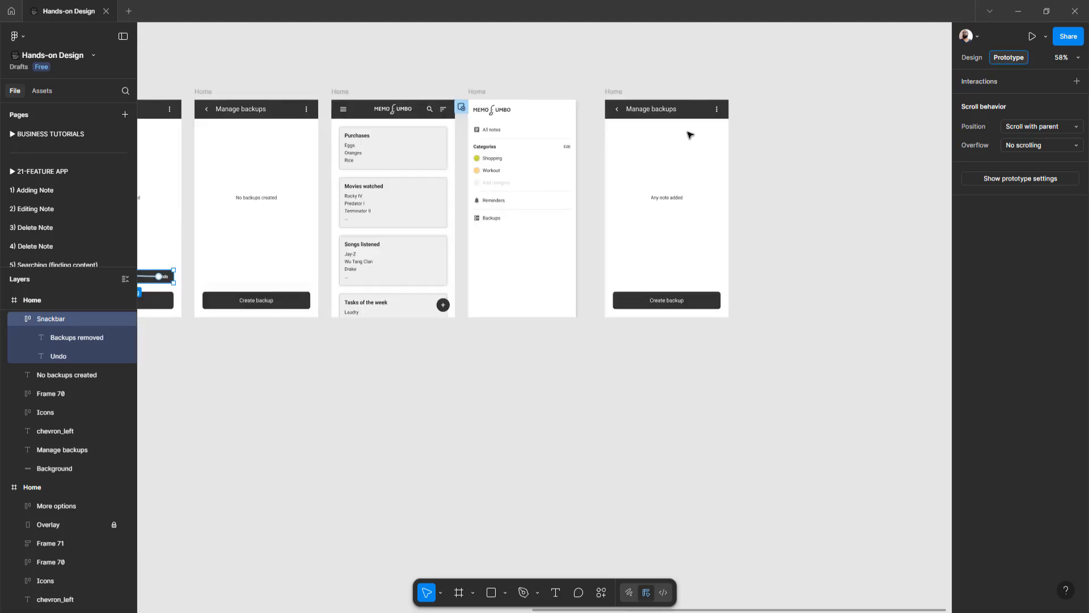
scroll(685, 135, "left", 8)
scroll(681, 139, "left", 4)
scroll(673, 141, "right", 2)
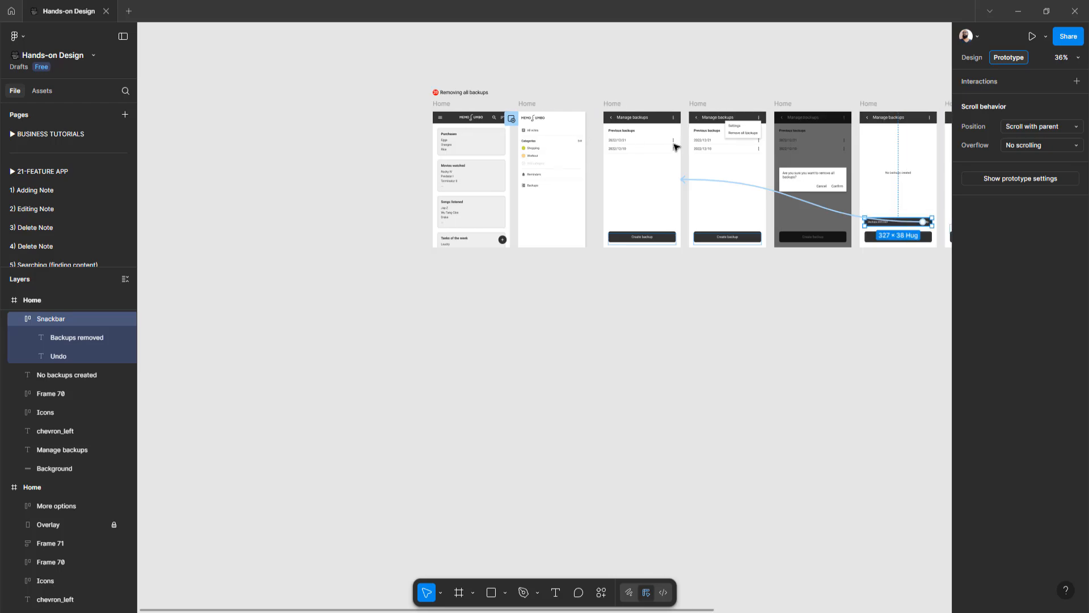
key("ctrl+backslash")
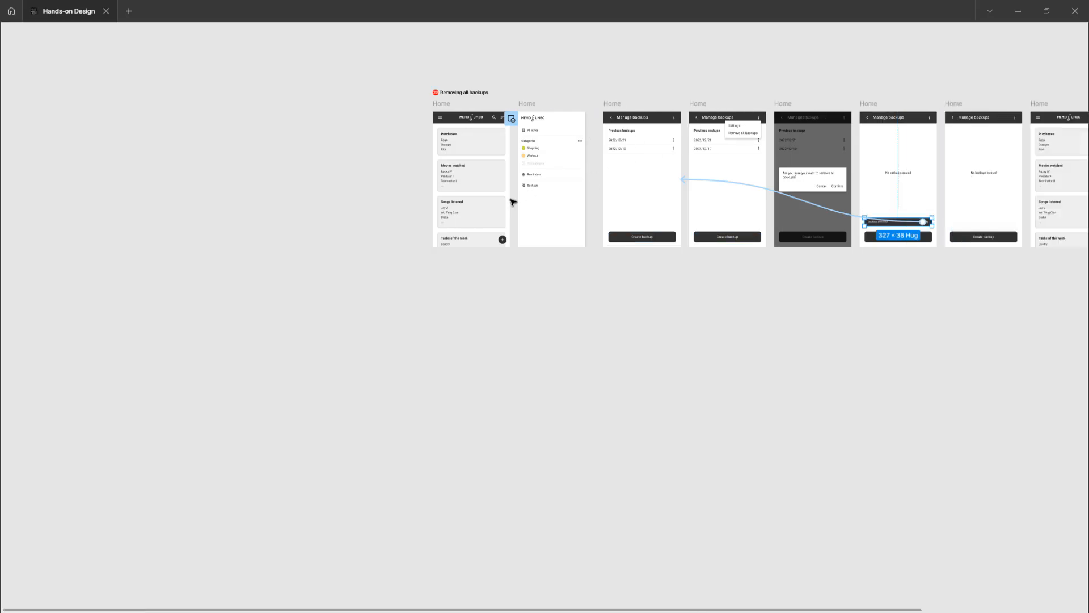
Select the first notes Home frame and inspect the interaction linking its hamburger menu icon to the navigation drawer
scroll(508, 202, "up", 3)
scroll(480, 239, "up", 8)
scroll(459, 268, "down", 3)
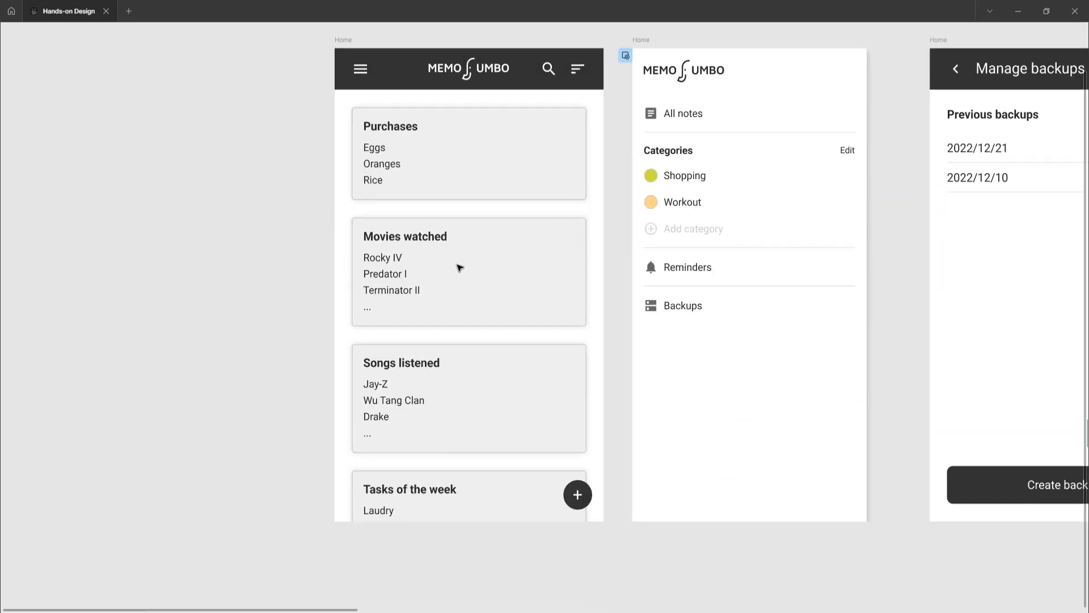
scroll(347, 48, "right", 5)
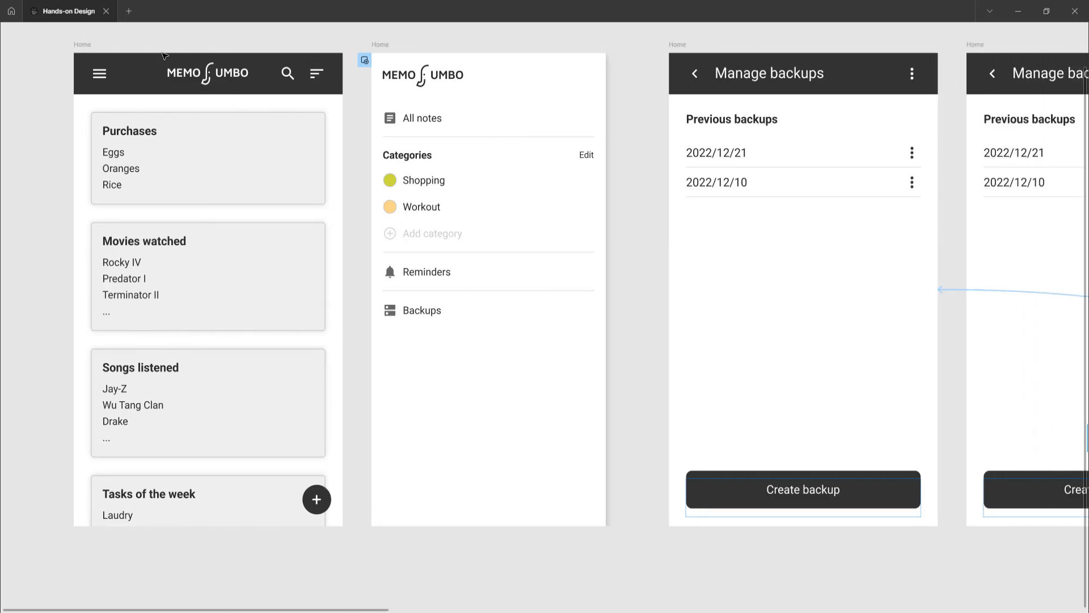
left_click(84, 44)
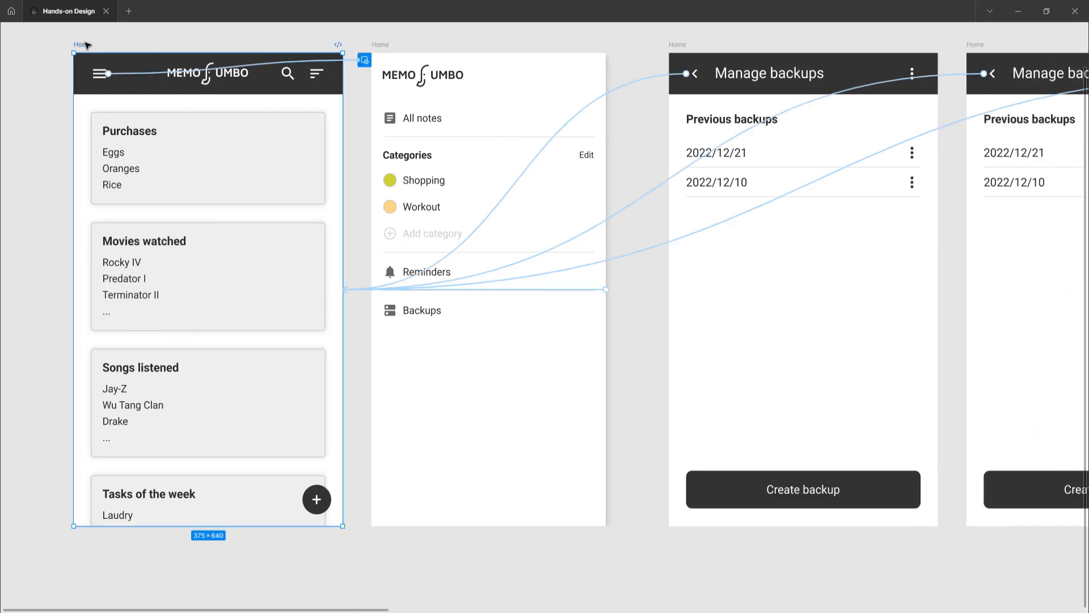
left_click(138, 75)
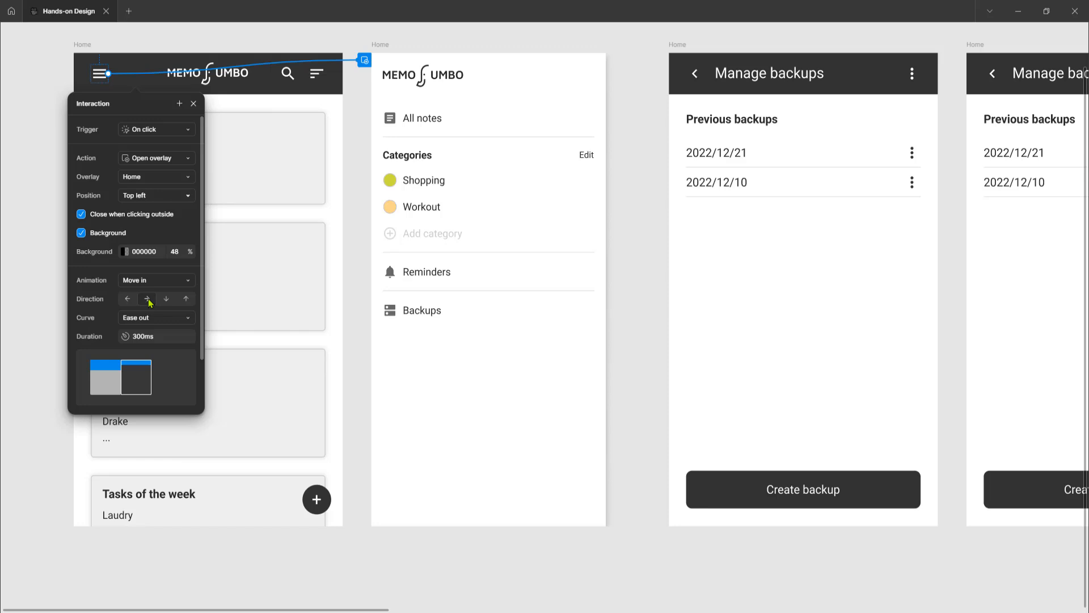
Try placing the navigation drawer frame over the first notes Home frame, and undo the move
left_click(381, 45)
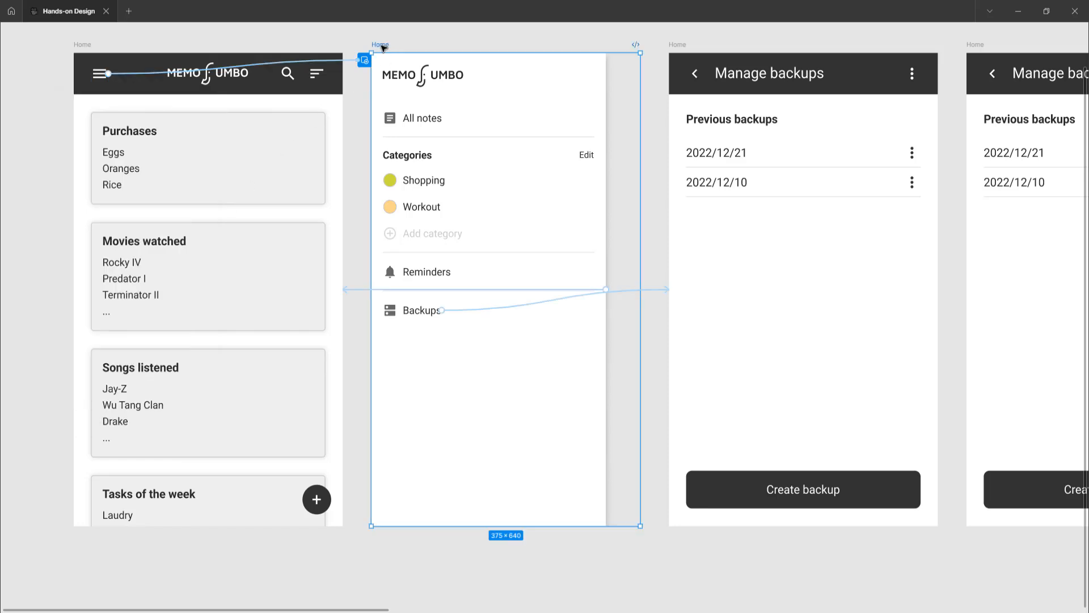
left_click_drag(383, 48, 84, 48)
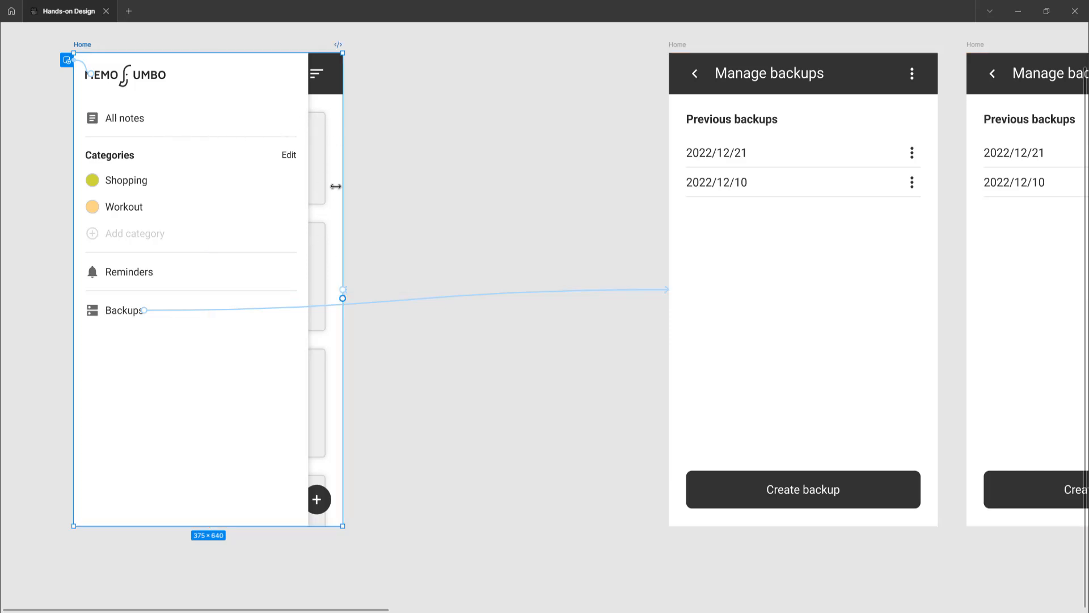
key("ctrl+z")
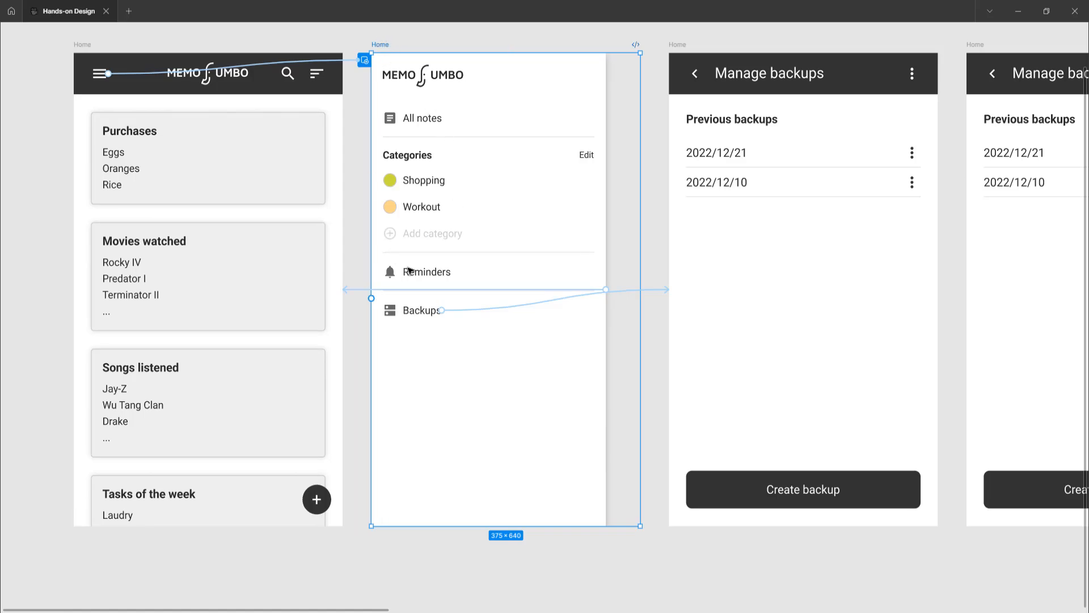
Inspect the navigation drawer's interactions: the link back to the notes Home frame and the Backups link to Manage backups
left_click(505, 294)
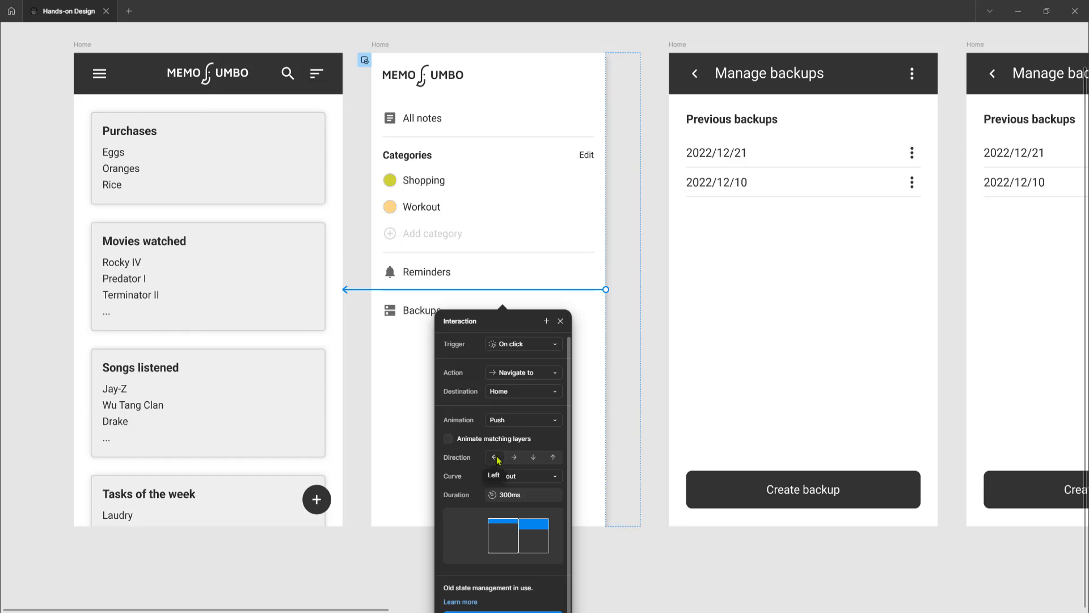
left_click(381, 46)
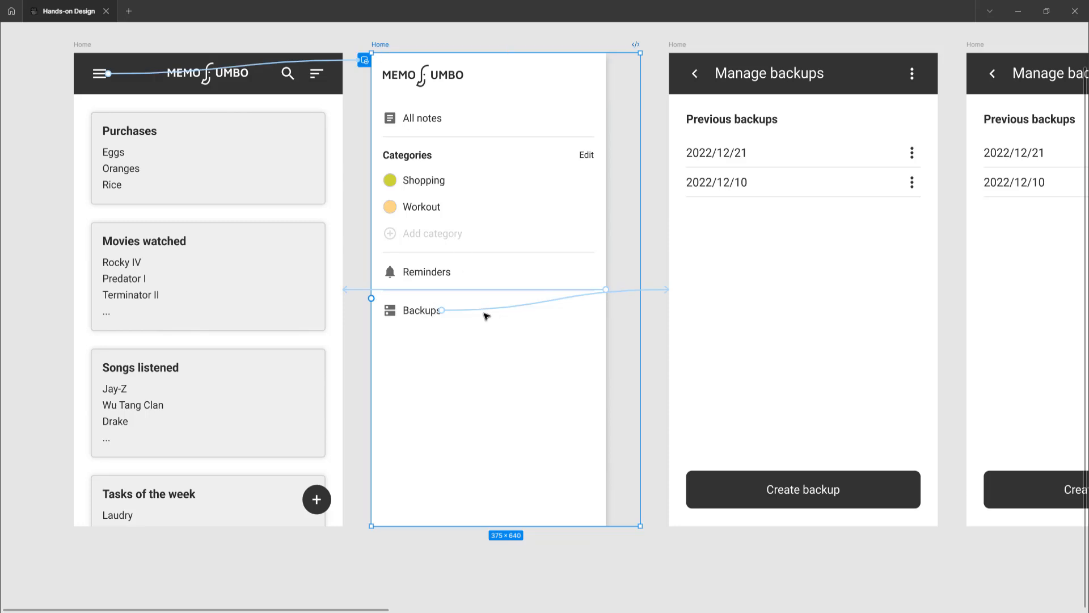
left_click(490, 311)
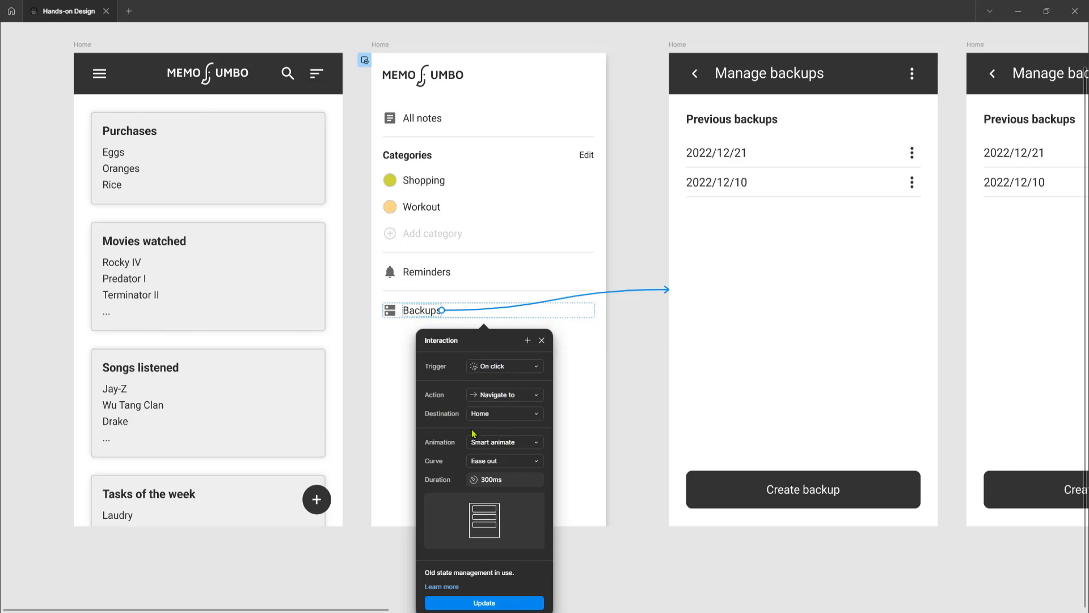
left_click(671, 548)
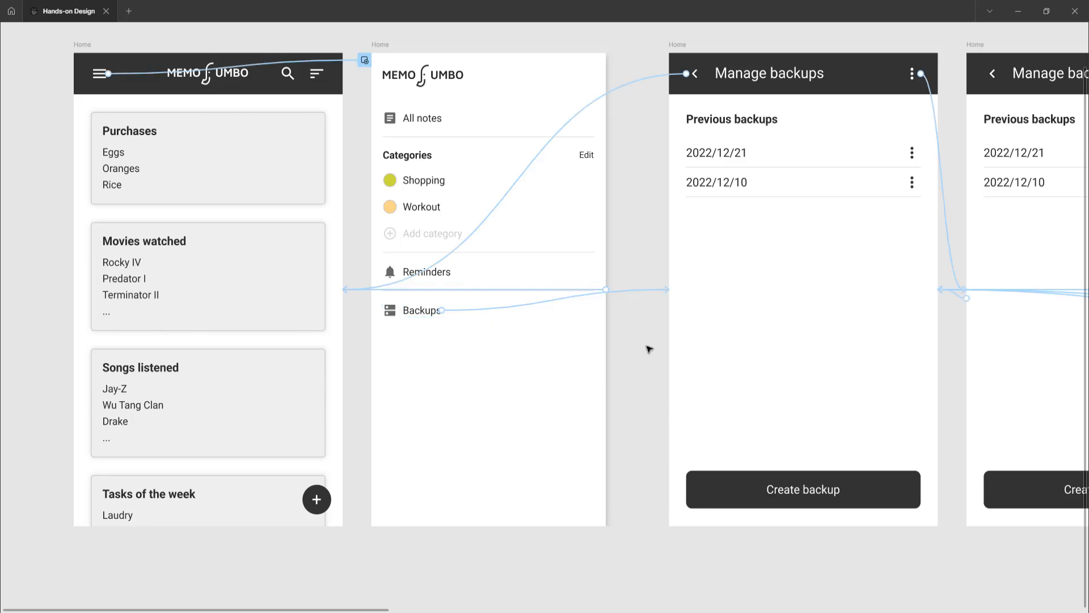
Select the first Manage backups frame and inspect the interaction of its back arrow
left_click(681, 48)
scroll(676, 150, "right", 5)
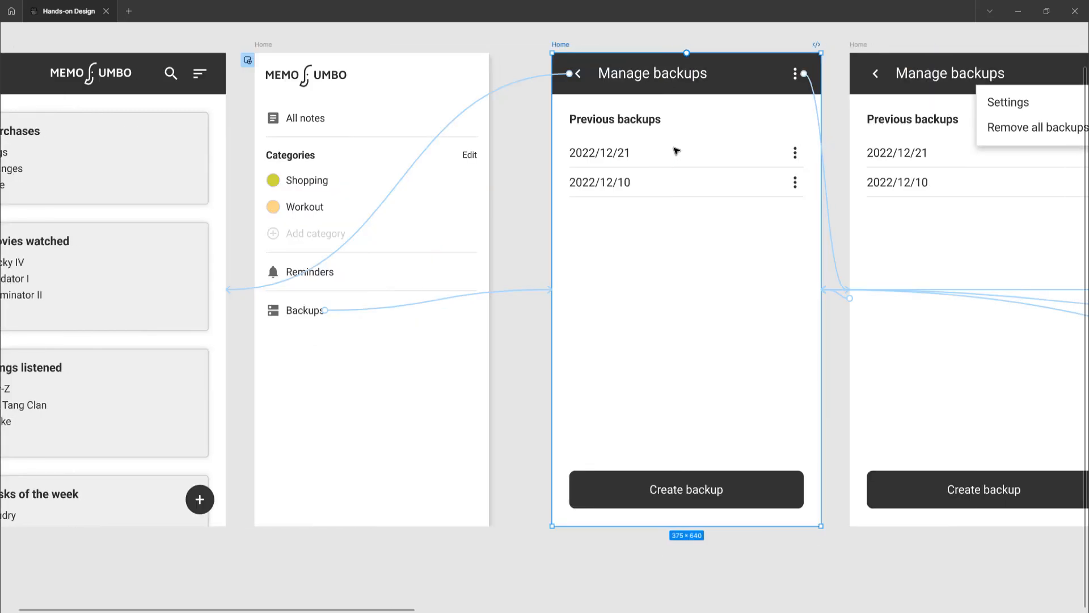
scroll(545, 165, "left", 1)
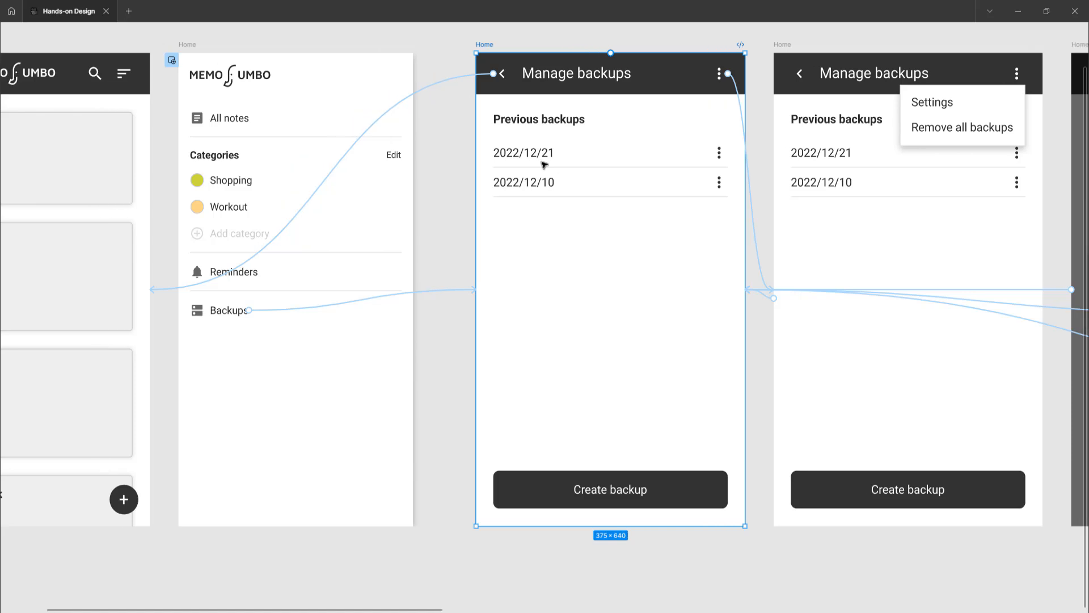
left_click(446, 84)
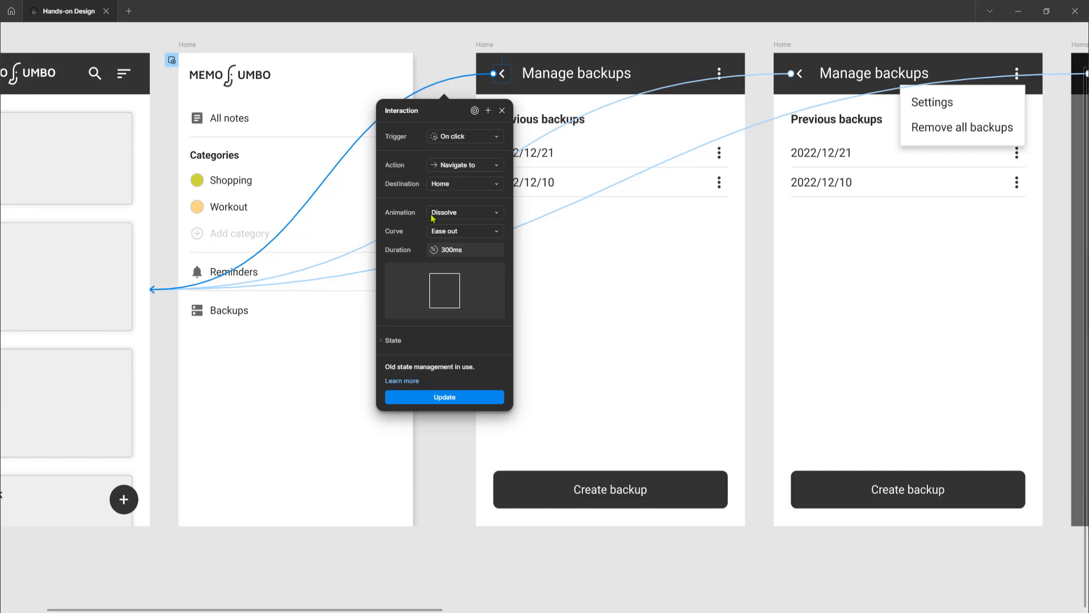
Inspect the interaction linking the header's three-dot icon in the first Manage backups frame to the open options menu frame
left_click(485, 44)
scroll(545, 214, "right", 3)
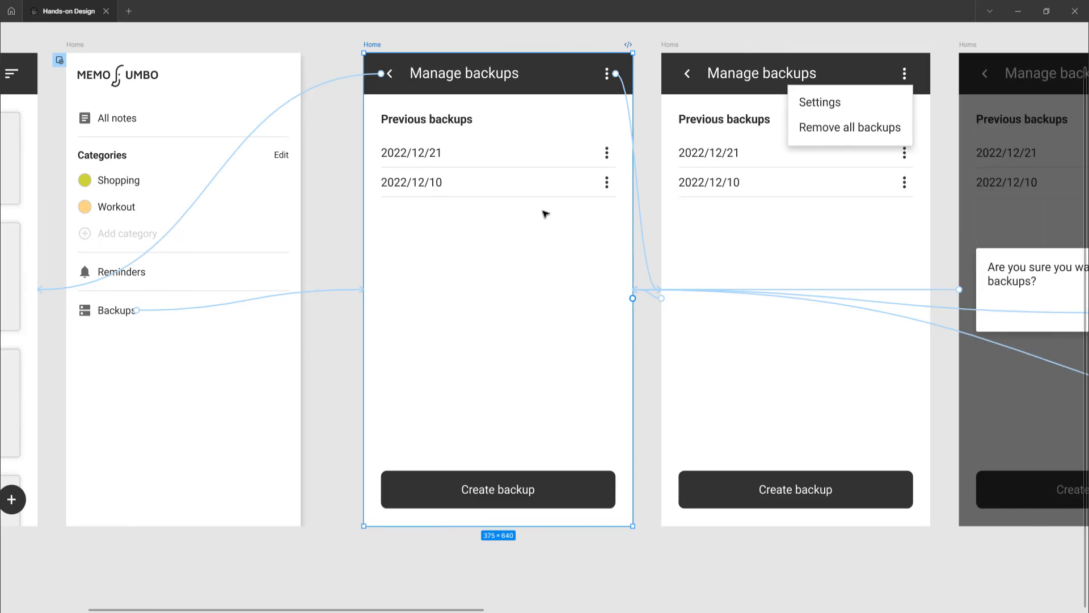
scroll(545, 214, "right", 3)
scroll(520, 245, "left", 1)
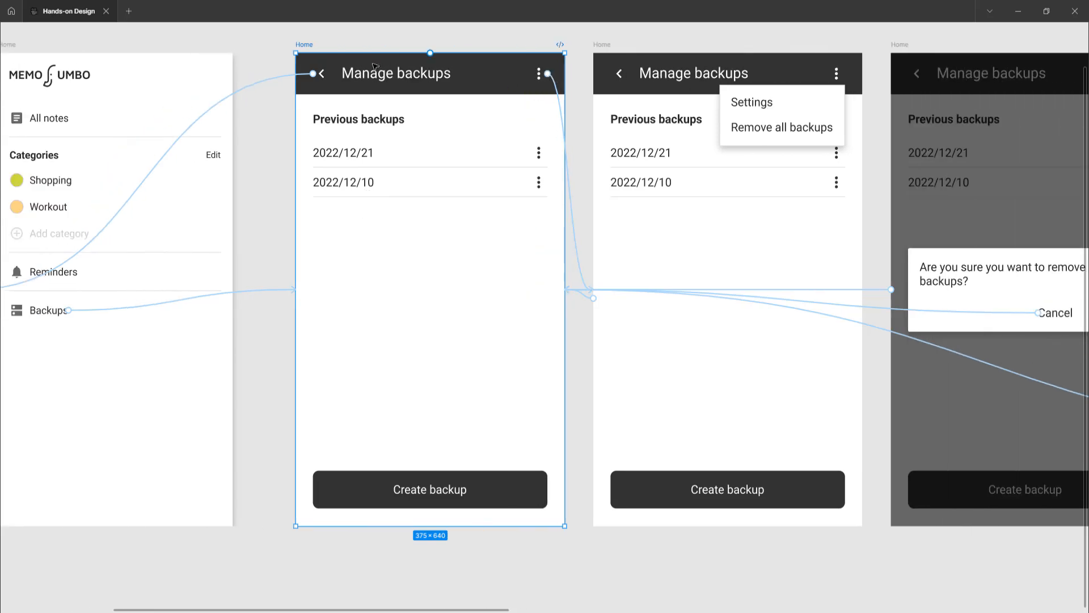
left_click(581, 261)
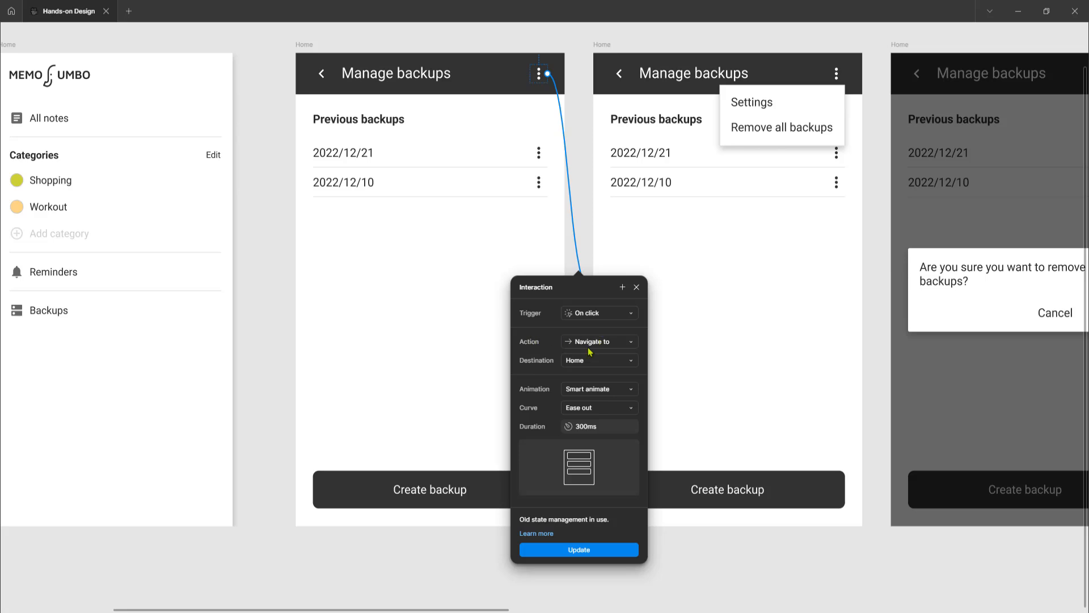
Select the open options menu frame and inspect its interaction leading back to the first Manage backups frame
left_click(601, 44)
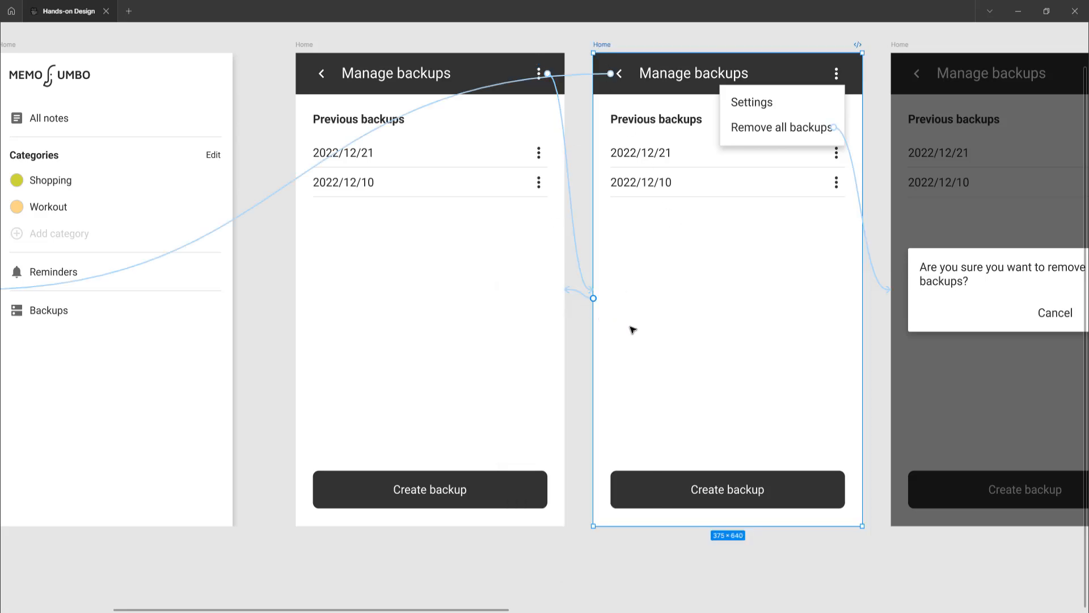
scroll(632, 328, "right", 4)
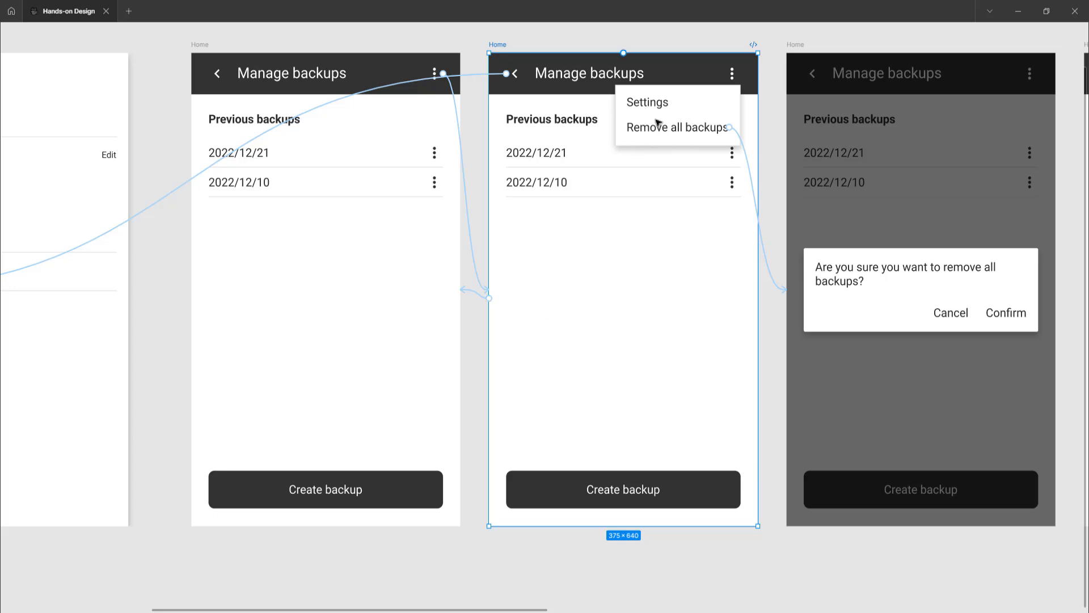
left_click(473, 292)
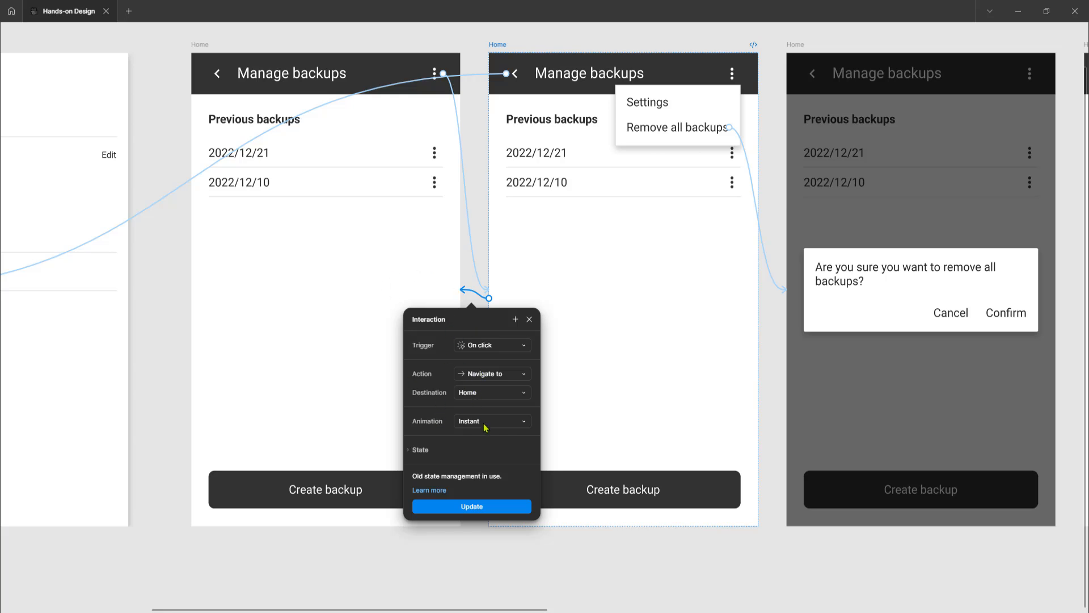
Inspect the interaction from the Remove all backups option to the confirmation dialog frame, and select that frame
left_click(498, 45)
scroll(520, 270, "right", 5)
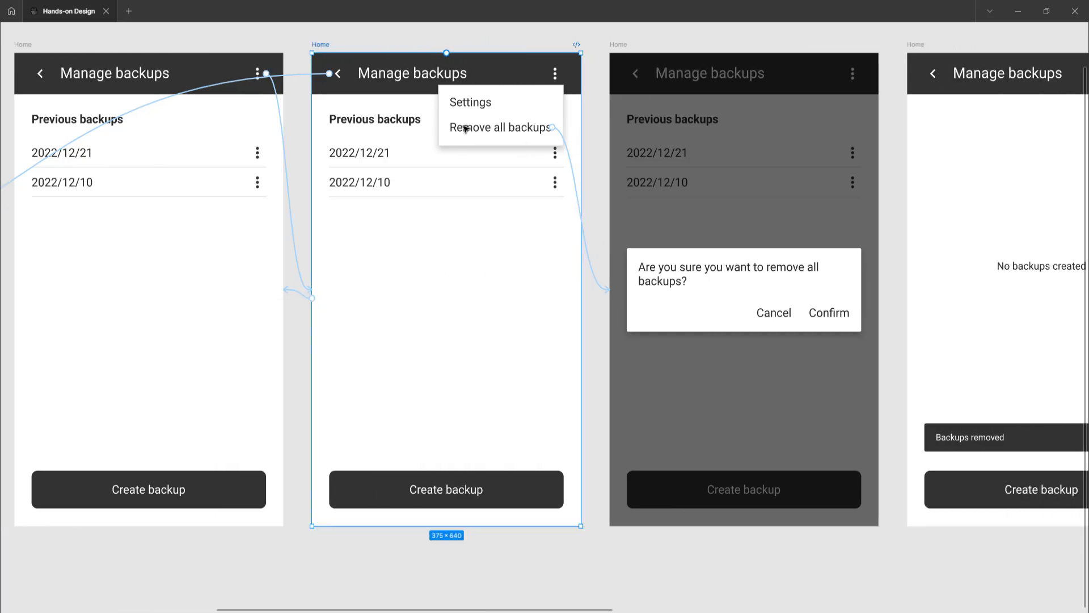
left_click(595, 279)
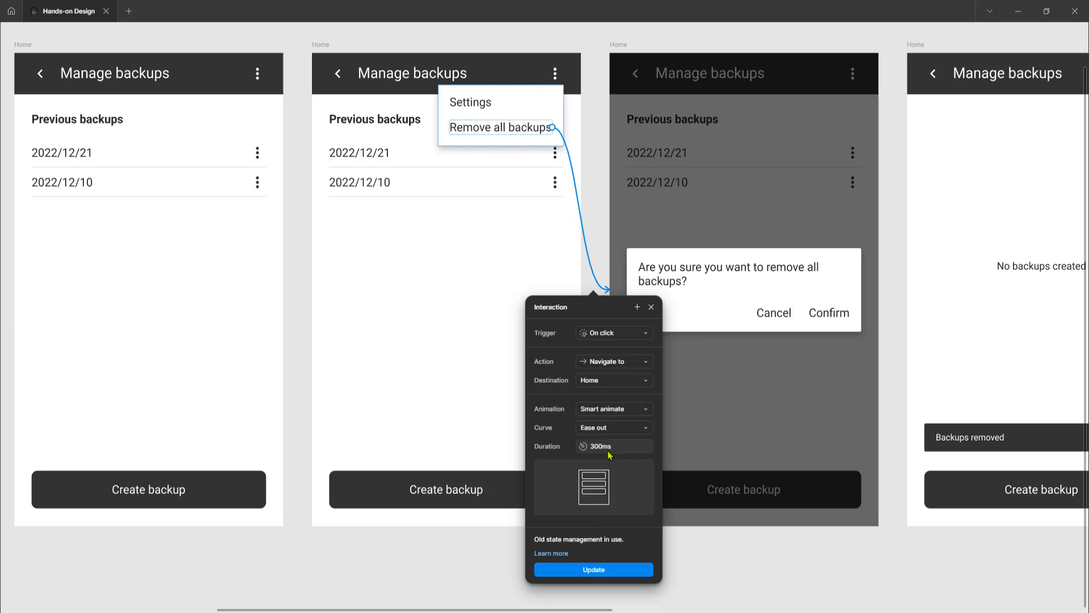
left_click(617, 45)
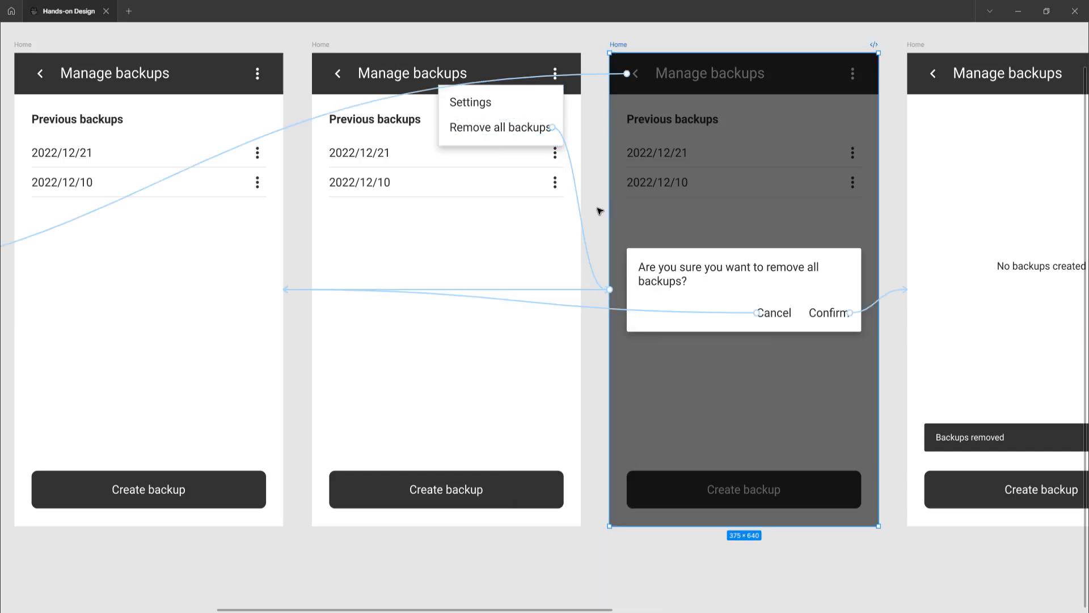
Select the open options menu frame and inspect the interaction linking its back arrow to the notes home frame
scroll(600, 211, "right", 5)
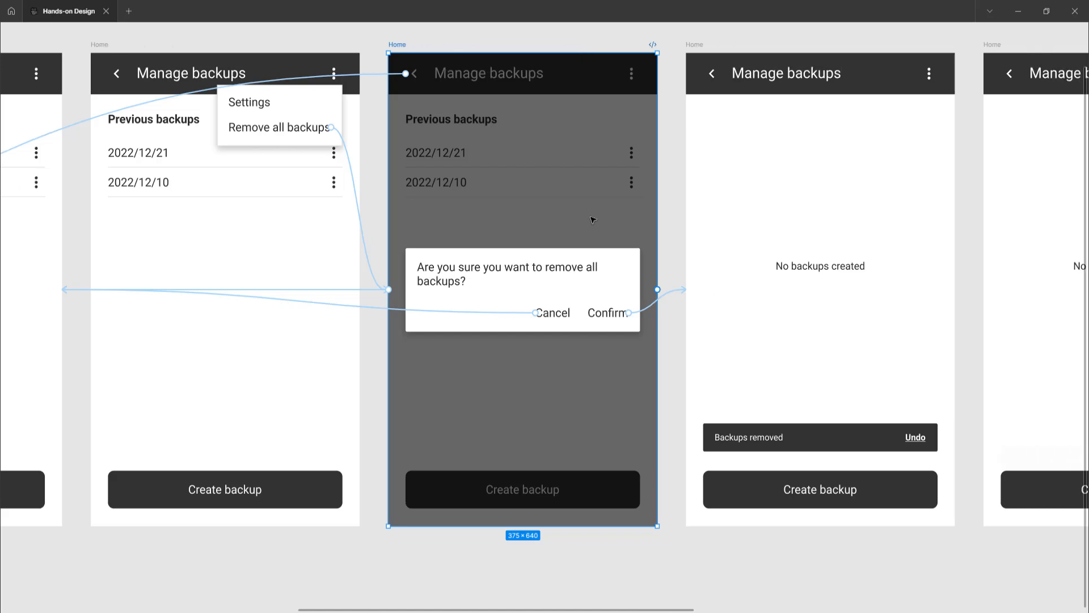
scroll(593, 220, "left", 1)
left_click(122, 46)
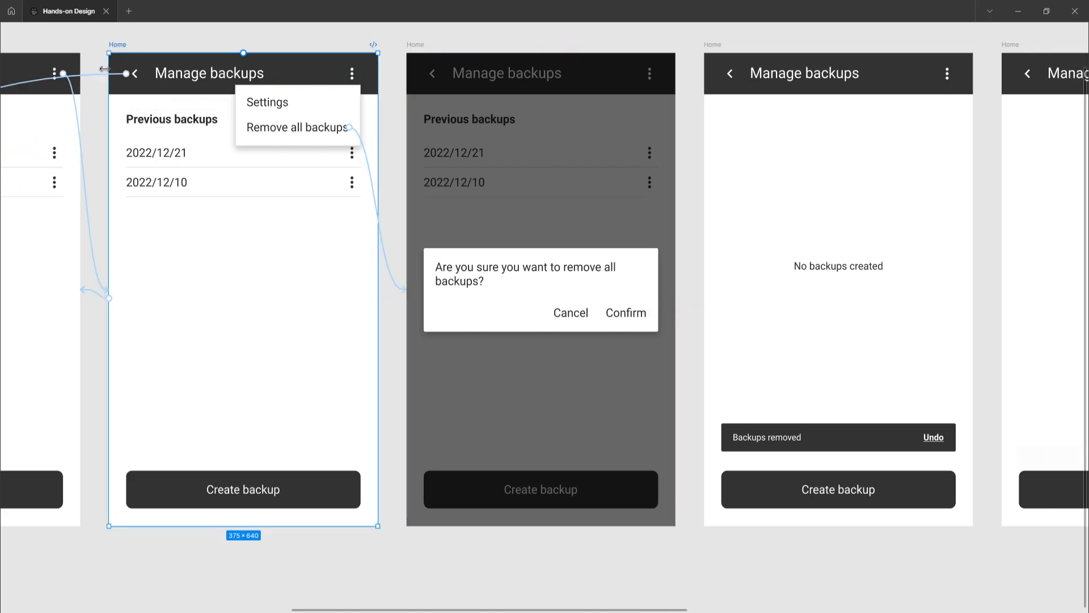
scroll(224, 190, "left", 15)
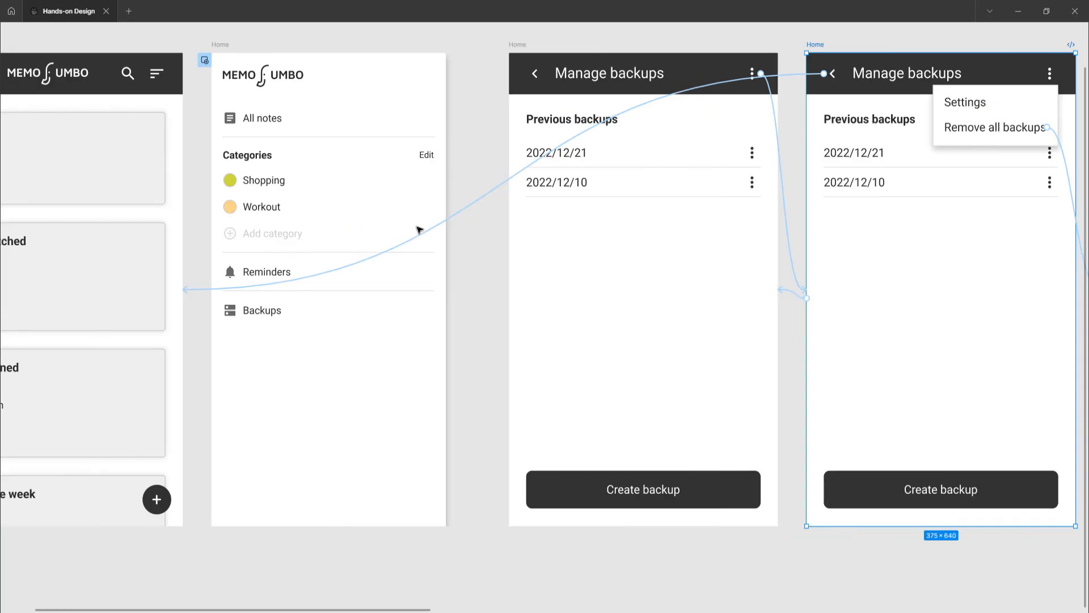
scroll(419, 229, "down", 1)
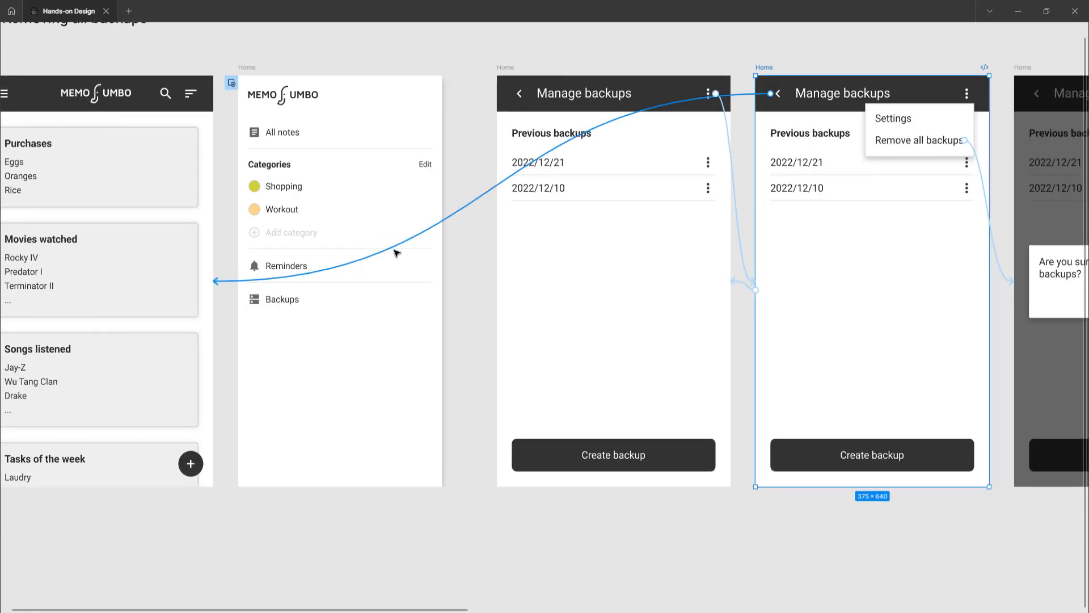
left_click(451, 220)
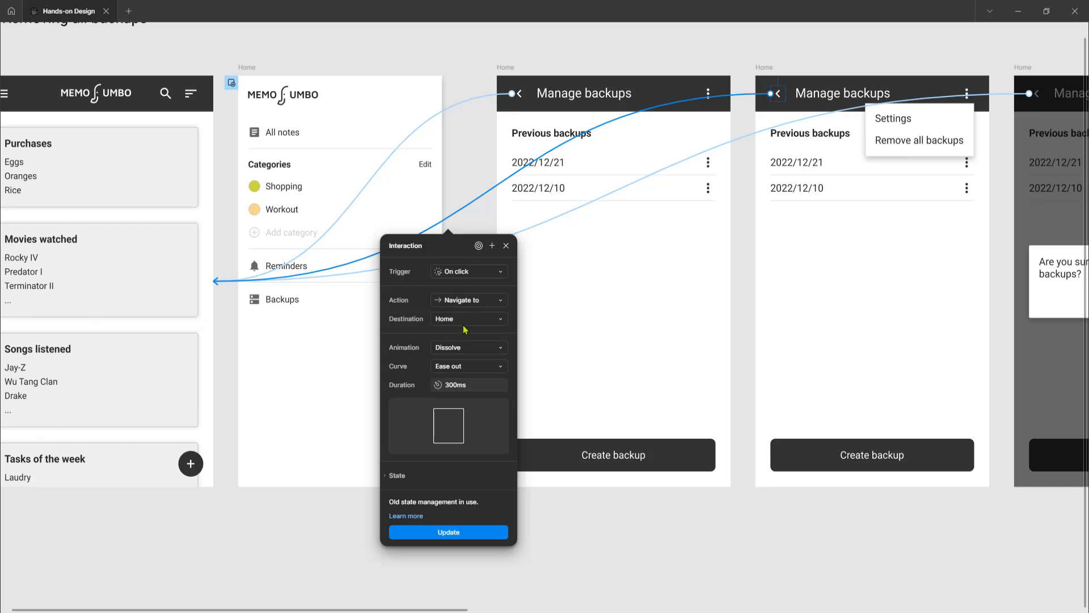
left_click(558, 57)
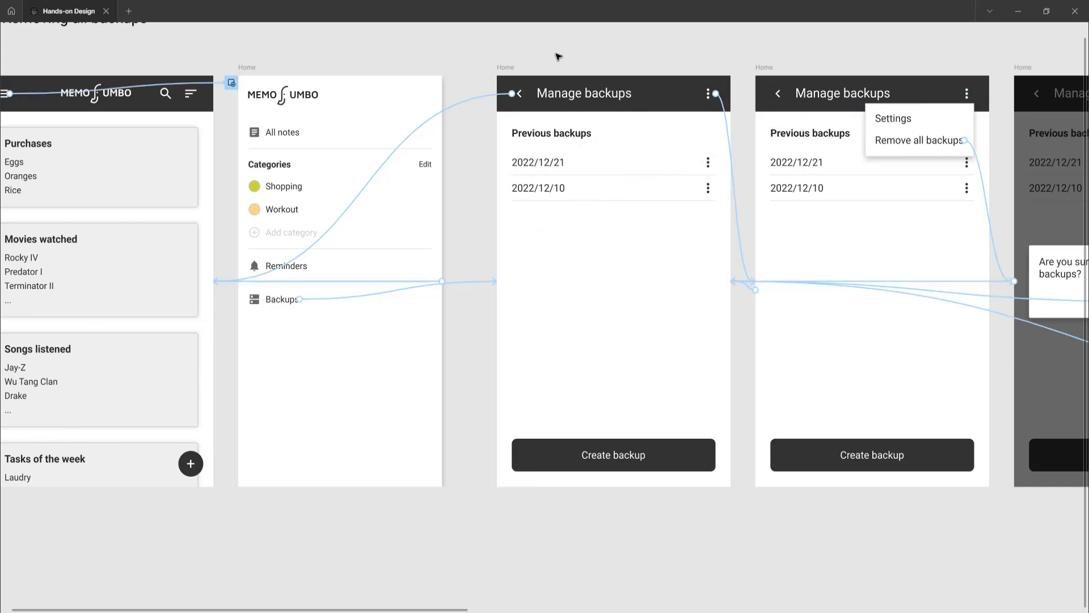
Inspect the interaction linking the confirmation dialog's Cancel option to the first Manage backups frame
scroll(603, 244, "right", 2)
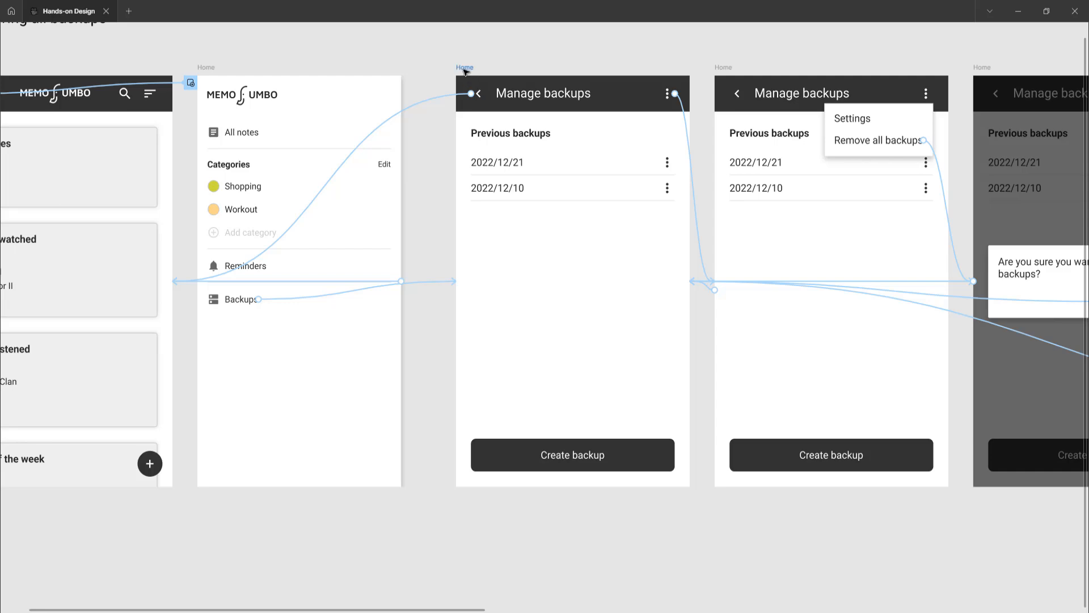
scroll(596, 275, "right", 6)
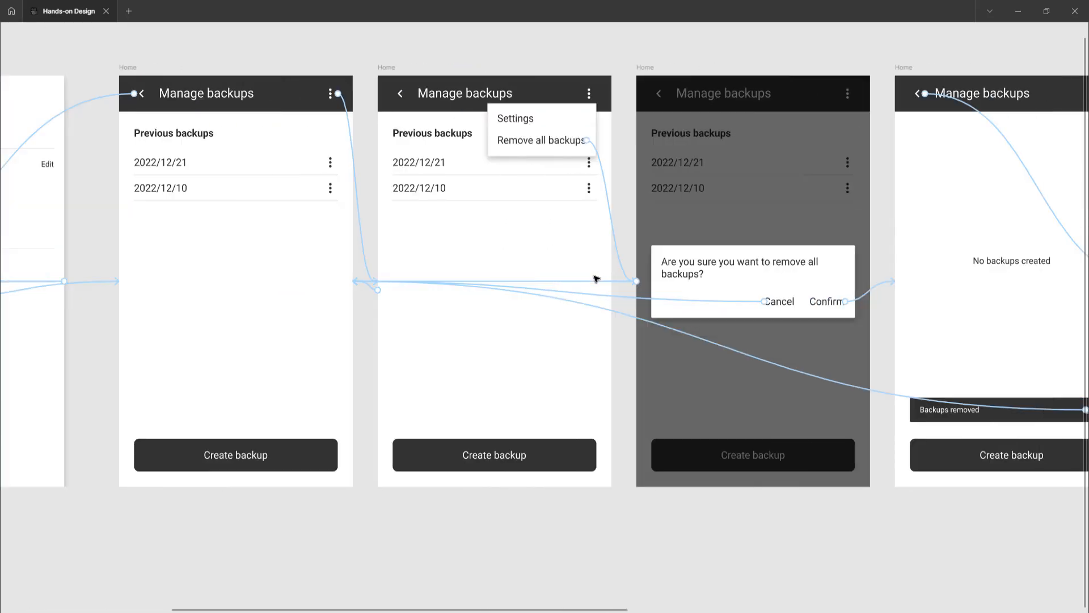
scroll(588, 275, "right", 5)
scroll(470, 229, "up", 1)
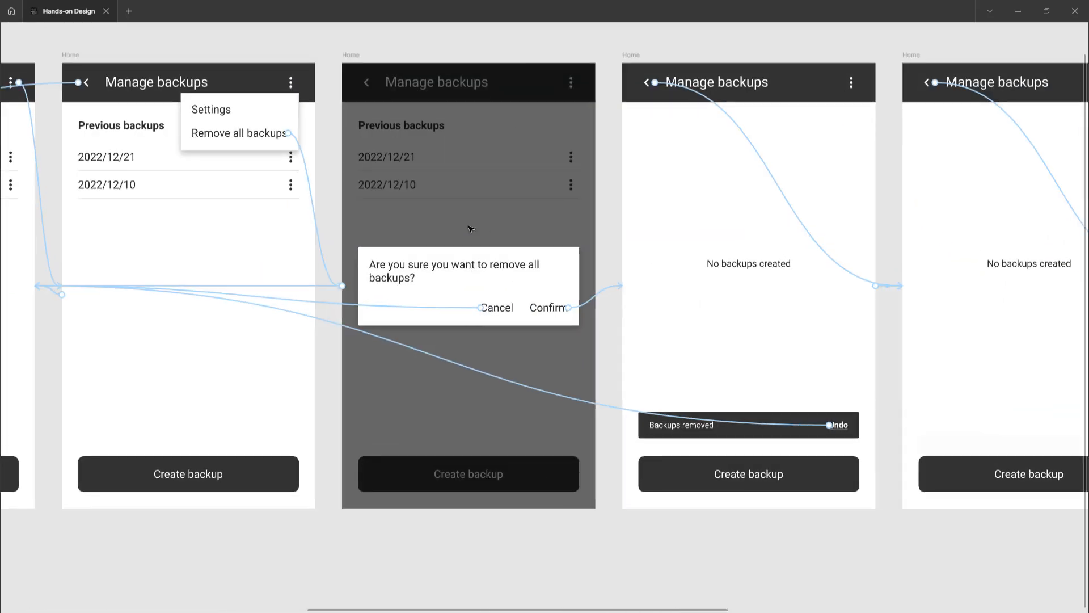
scroll(471, 228, "up", 3)
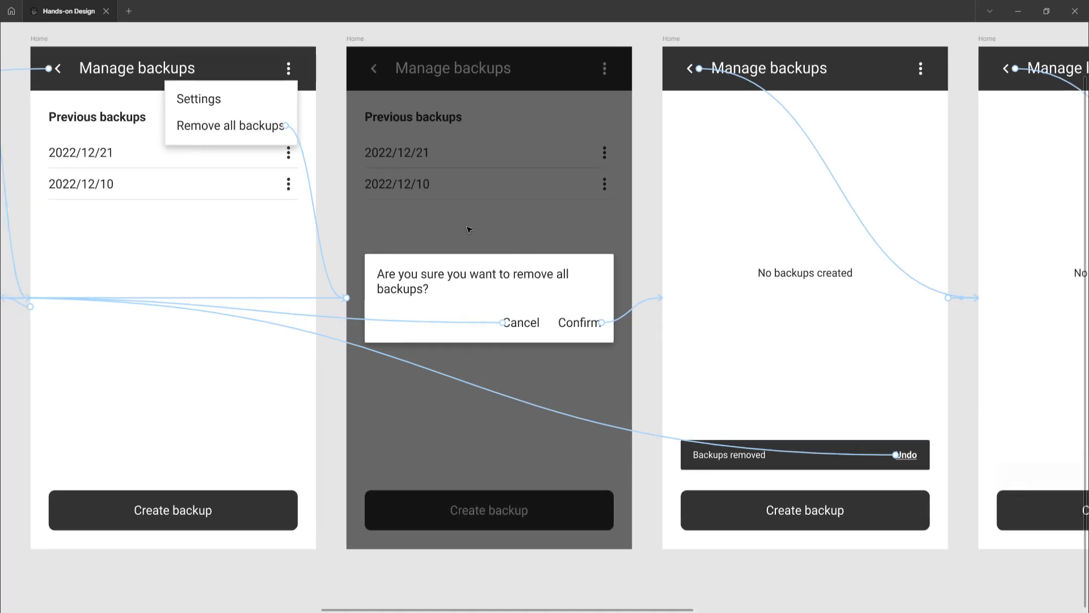
scroll(452, 210, "up", 1)
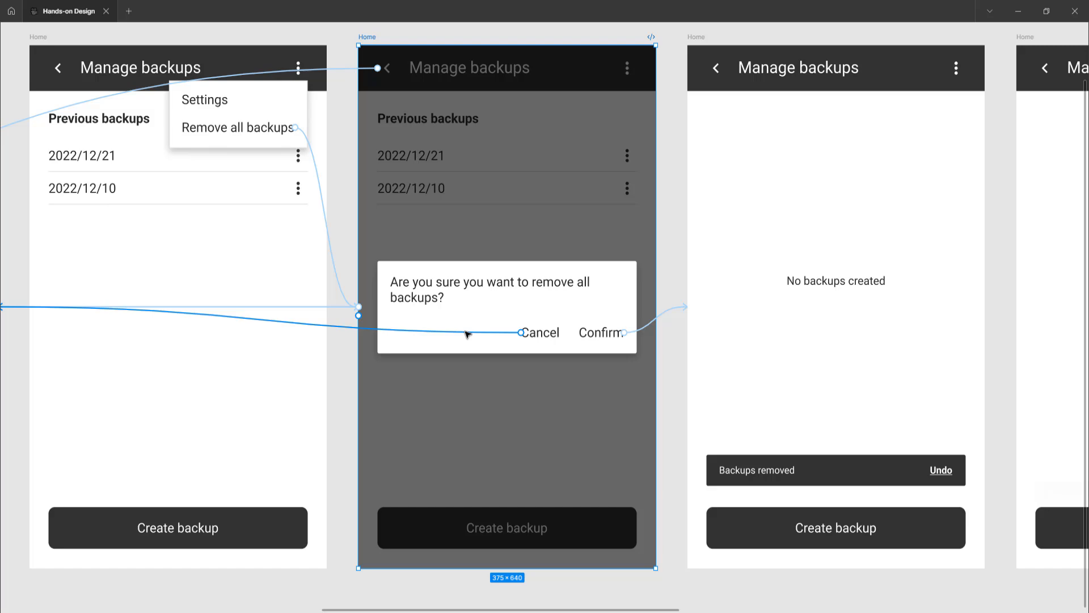
left_click(466, 334)
scroll(532, 292, "down", 5)
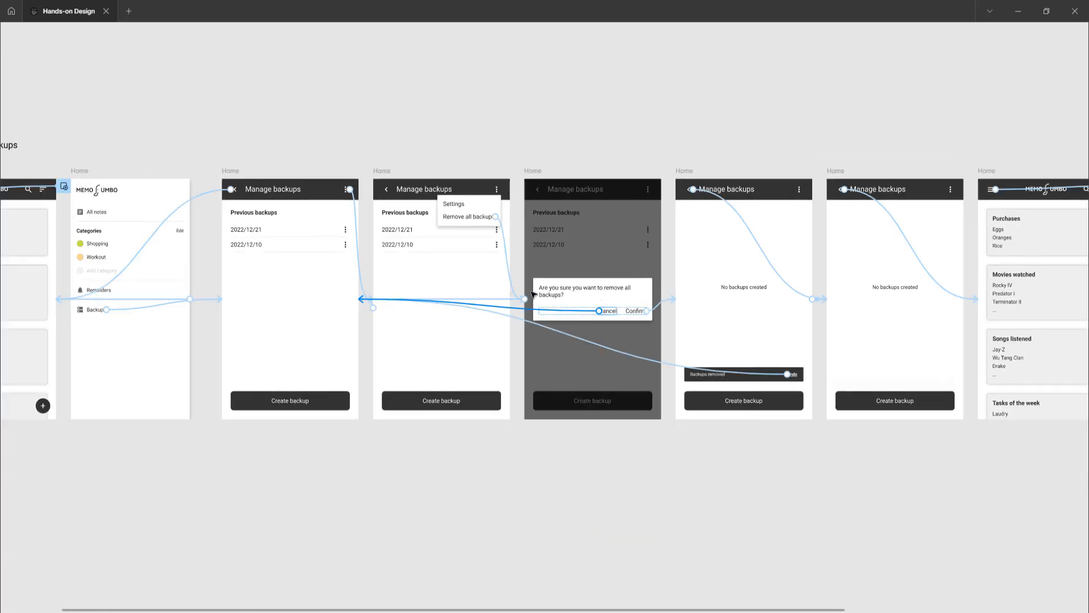
scroll(532, 292, "left", 5)
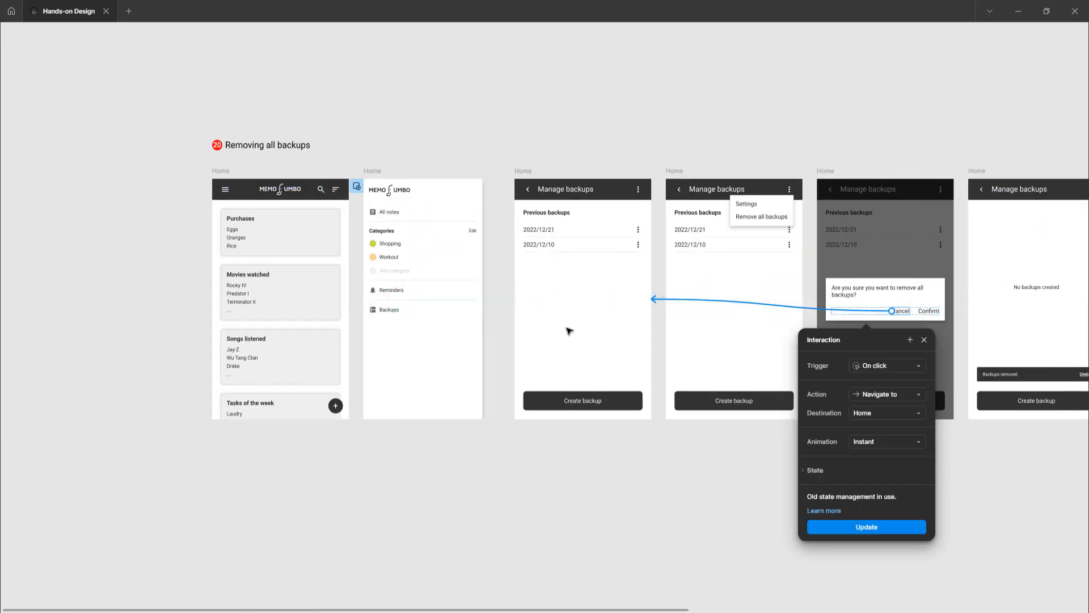
scroll(567, 333, "right", 3)
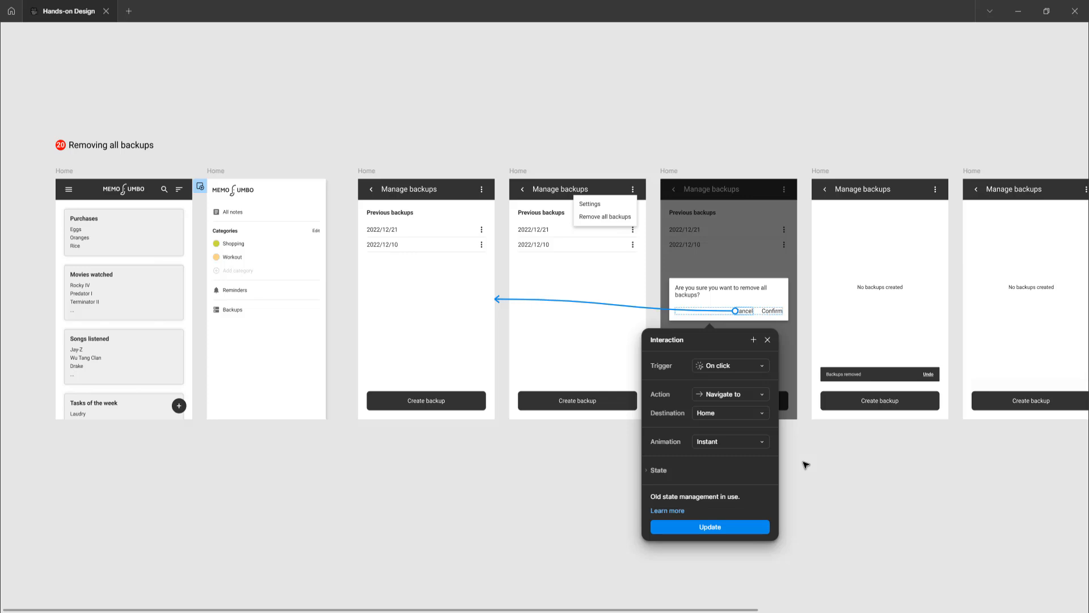
left_click(839, 479)
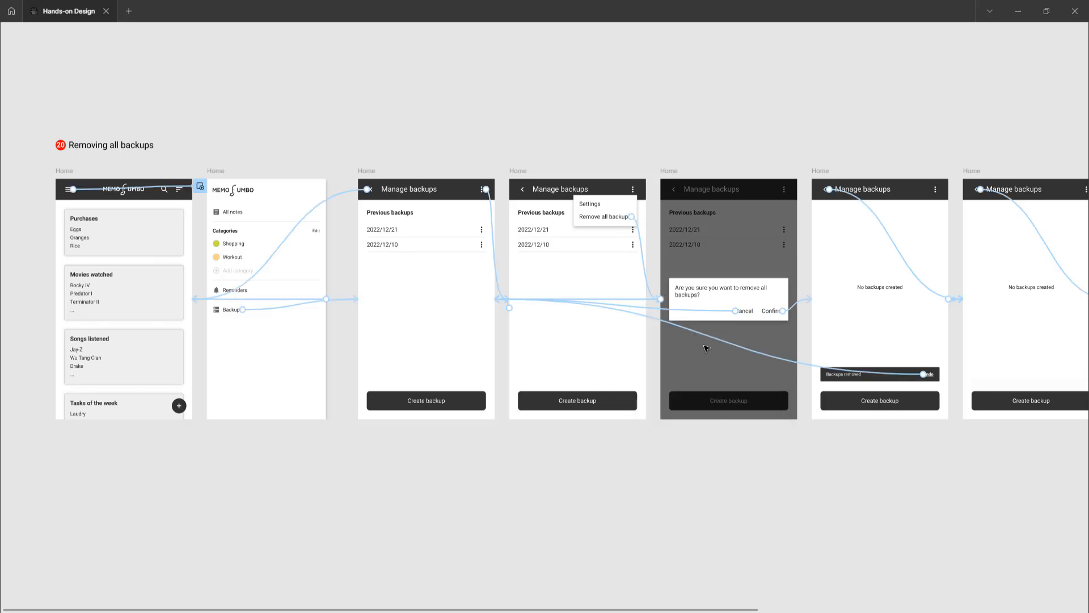
Select the confirmation dialog frame and inspect the interaction from its Confirm option to the Backups removed frame
scroll(736, 249, "up", 5)
scroll(738, 254, "down", 2)
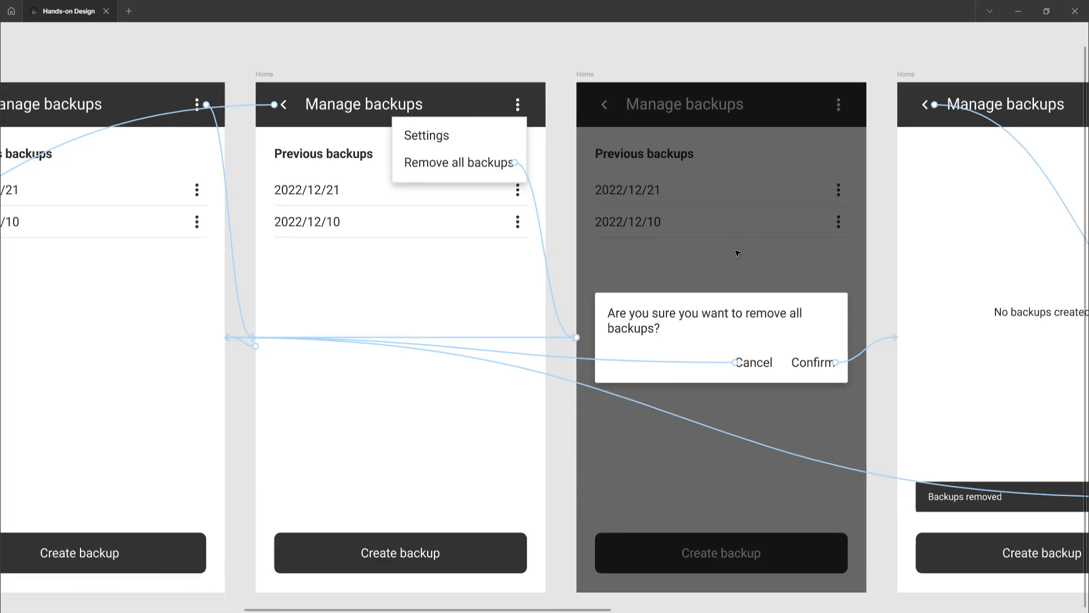
scroll(738, 253, "right", 5)
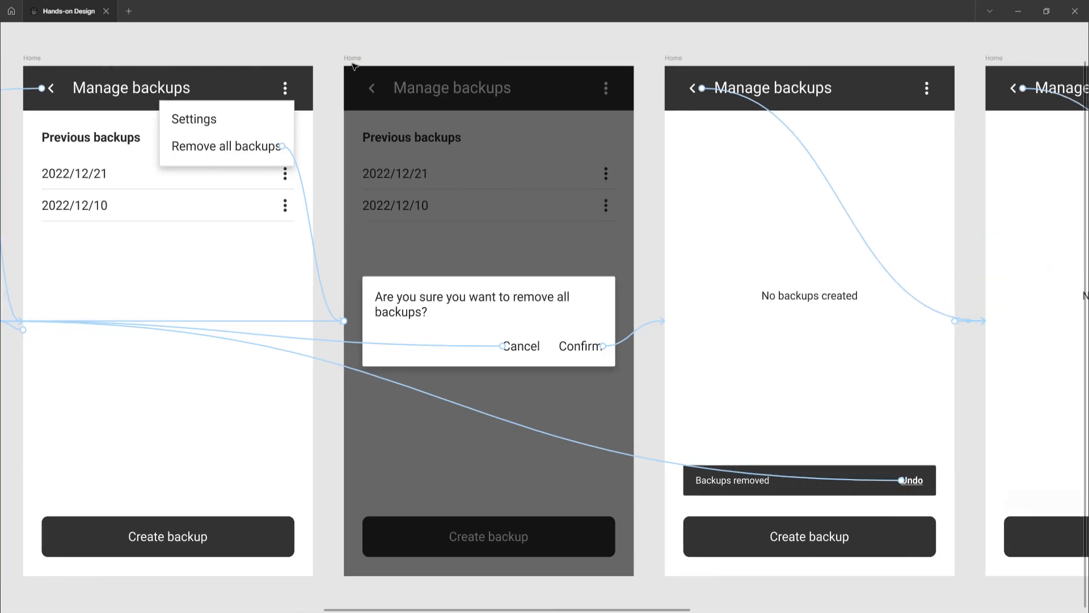
left_click(353, 64)
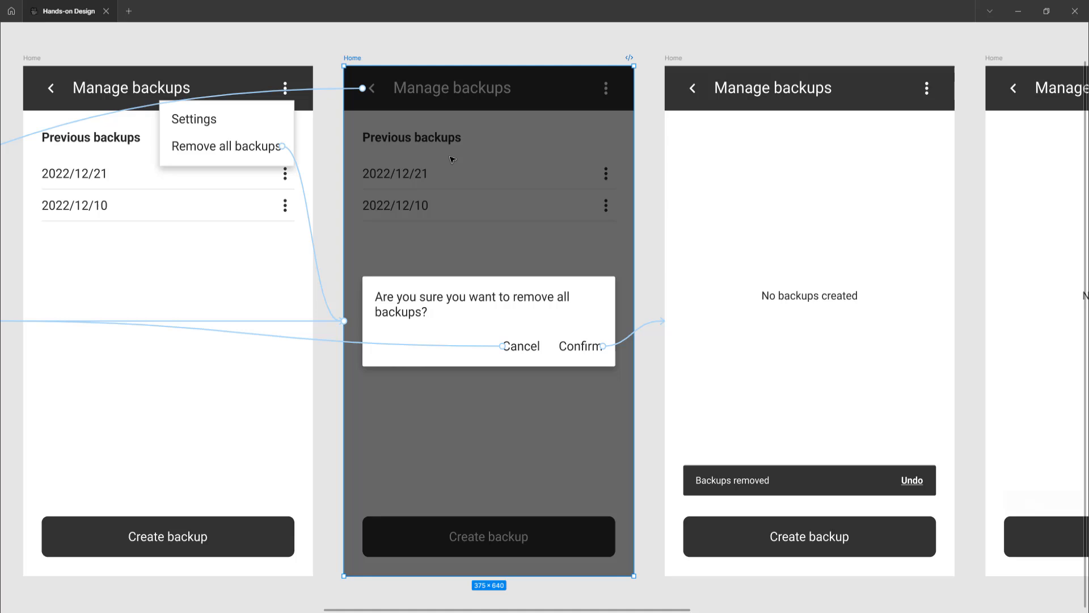
left_click(645, 328)
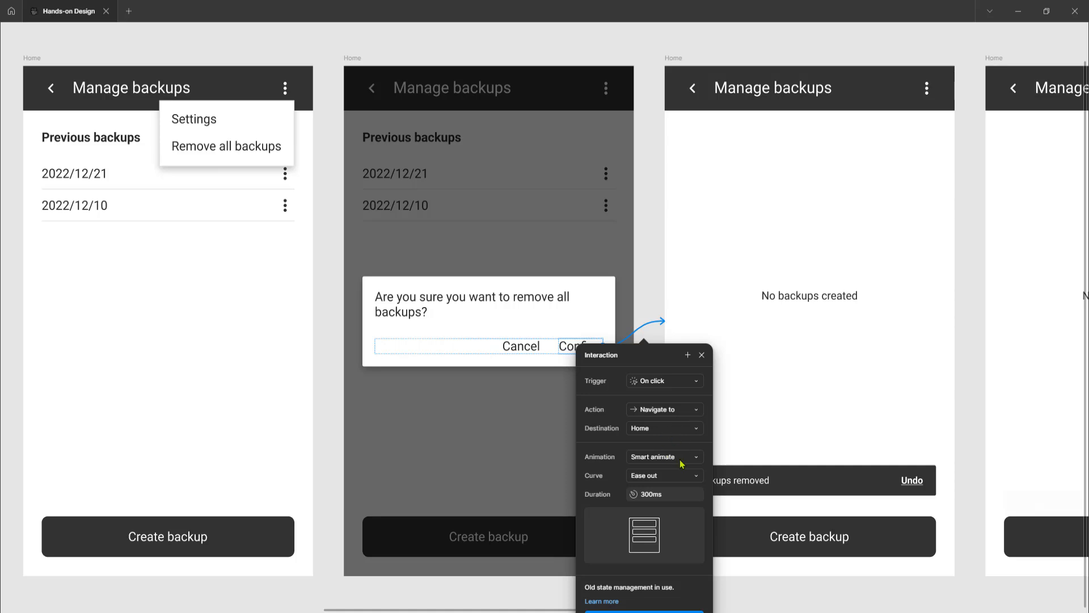
Select the Backups removed frame and inspect the interaction from its Undo link to the first Manage backups frame
left_click(675, 59)
scroll(651, 207, "right", 6)
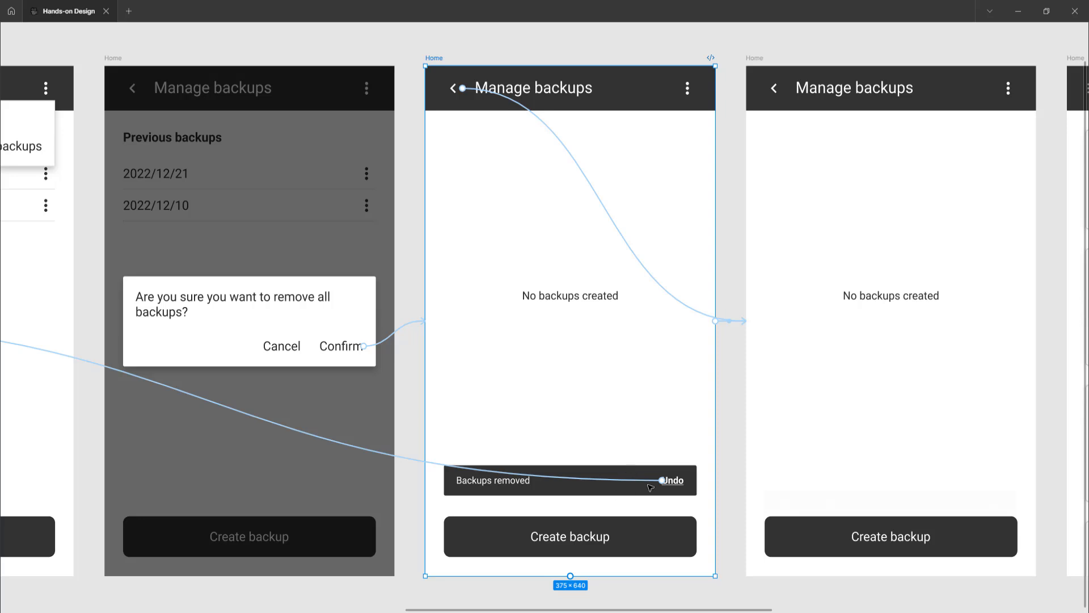
scroll(651, 487, "down", 3)
scroll(651, 487, "left", 5)
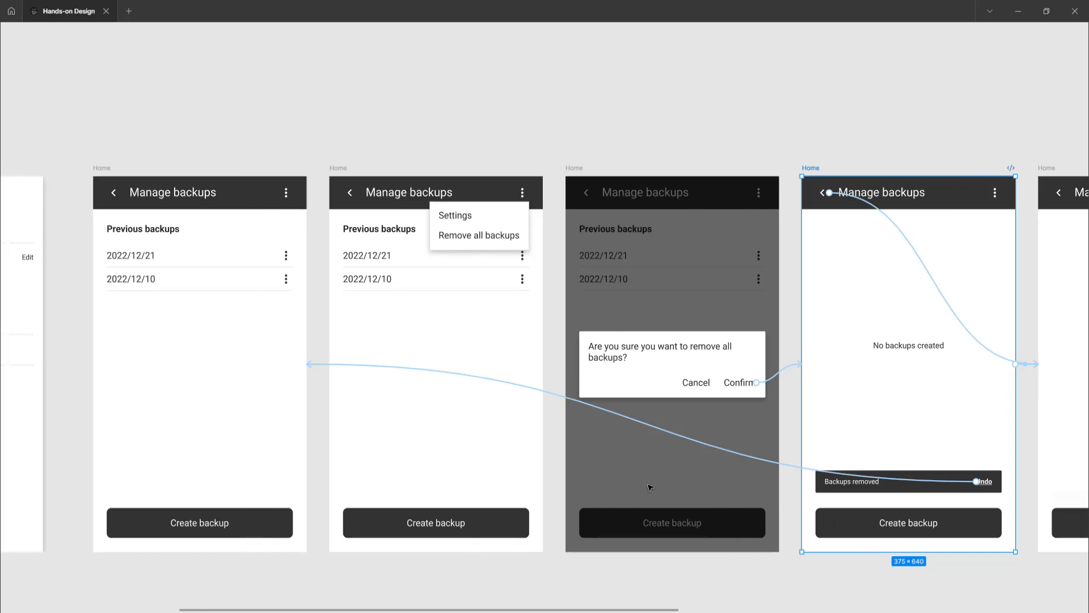
scroll(650, 487, "left", 10)
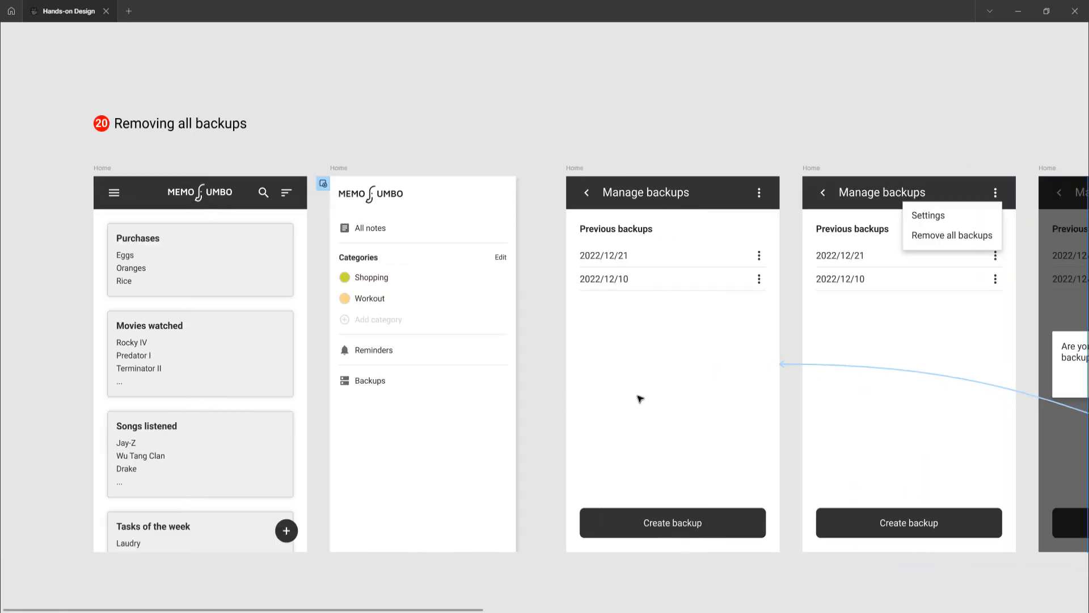
scroll(726, 417, "right", 15)
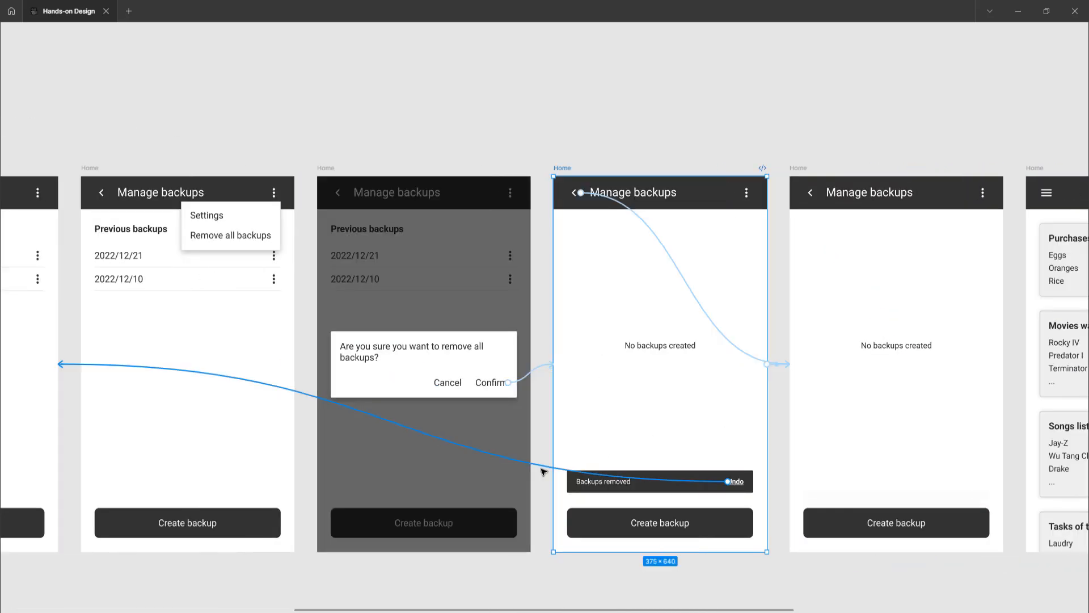
left_click(545, 468)
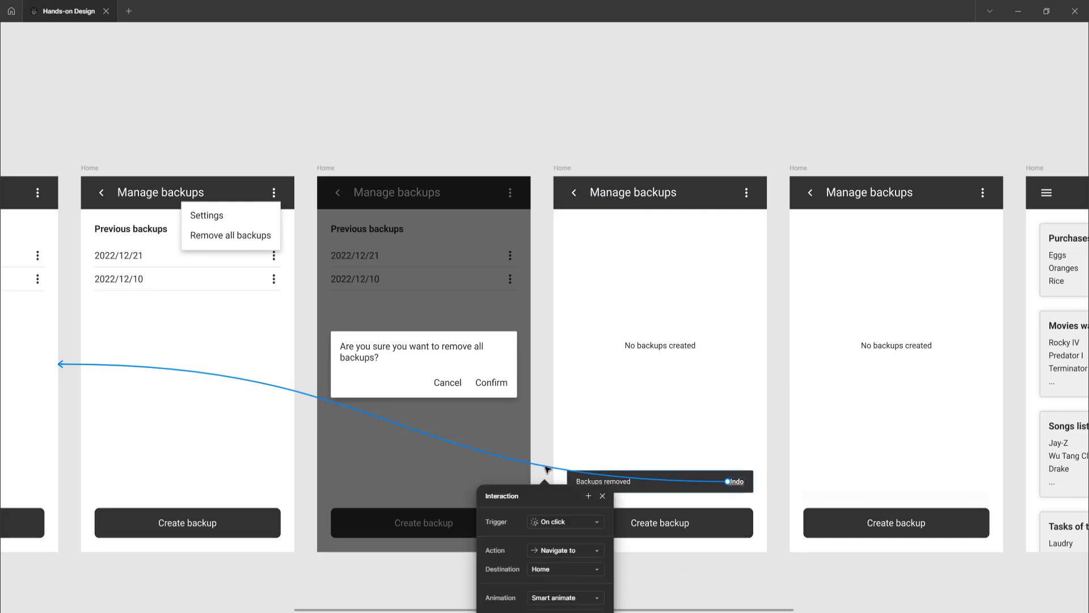
scroll(547, 469, "down", 3)
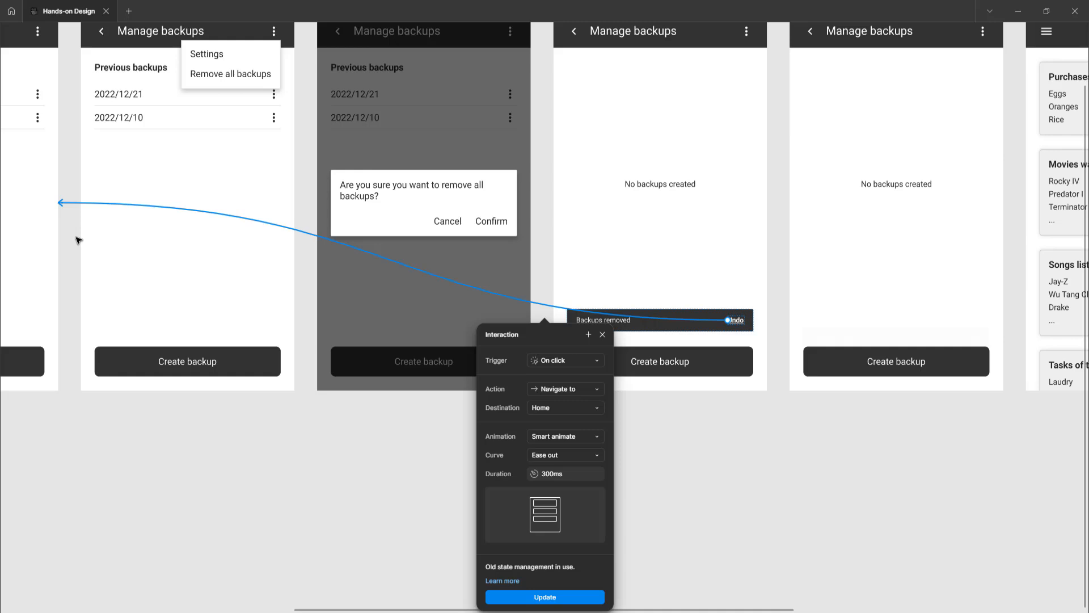
left_click(664, 432)
Select the Backups removed snackbar for a closer look, and clear the selection to view all connections around the confirmation dialog
left_click(638, 329)
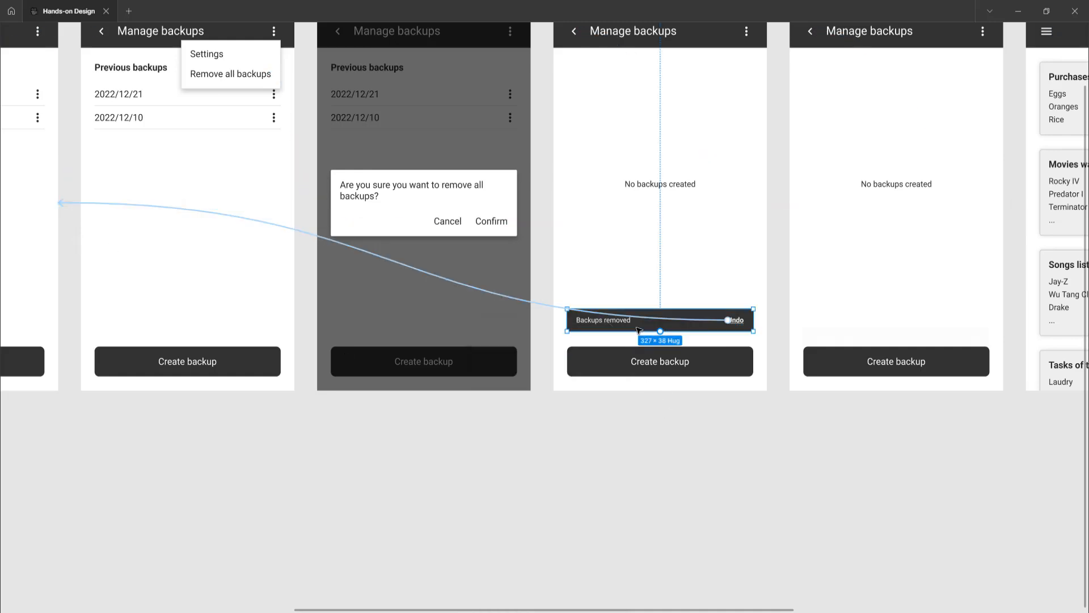
scroll(646, 327, "up", 3)
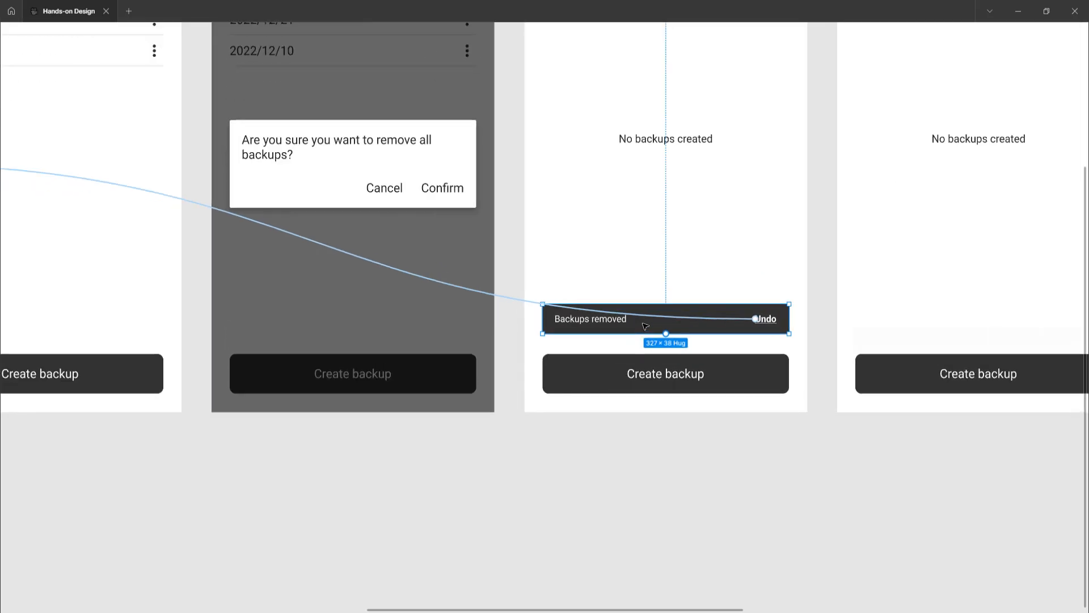
scroll(679, 322, "up", 1)
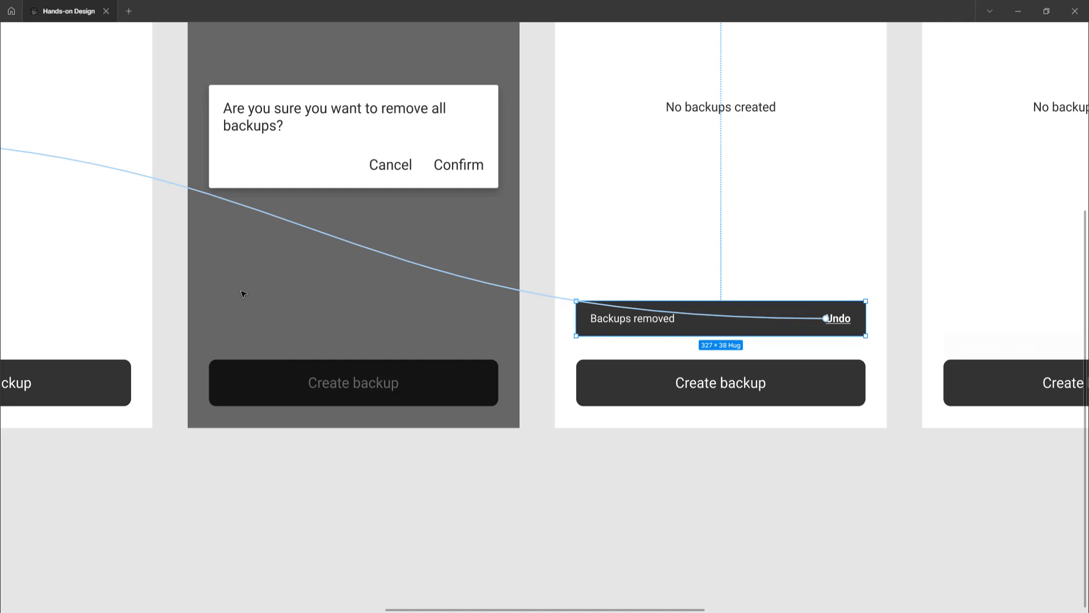
key("Escape")
scroll(250, 307, "up", 3)
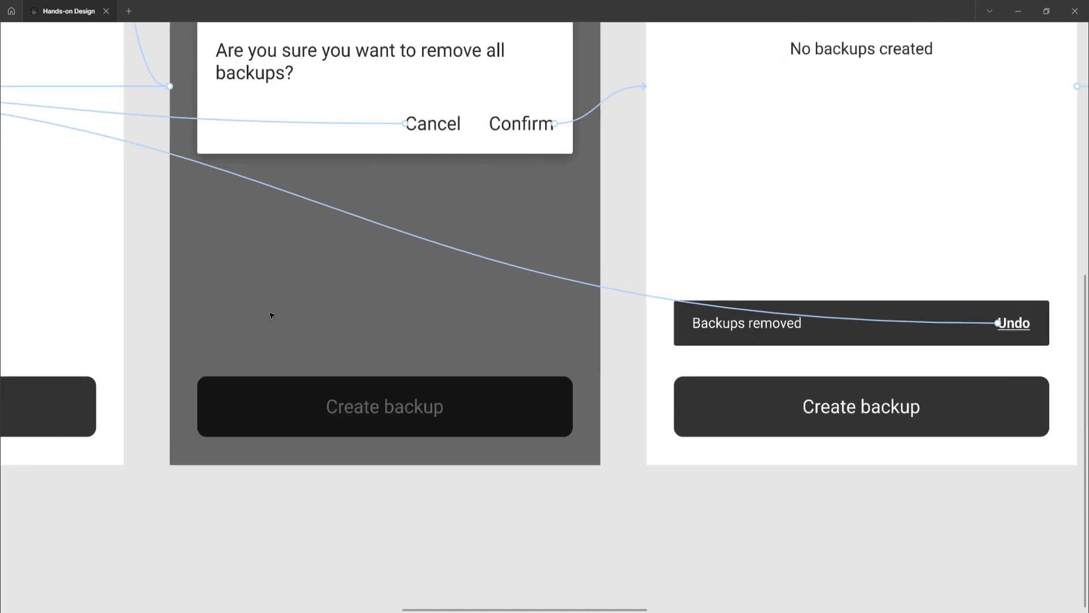
scroll(317, 298, "left", 2)
scroll(363, 280, "up", 3)
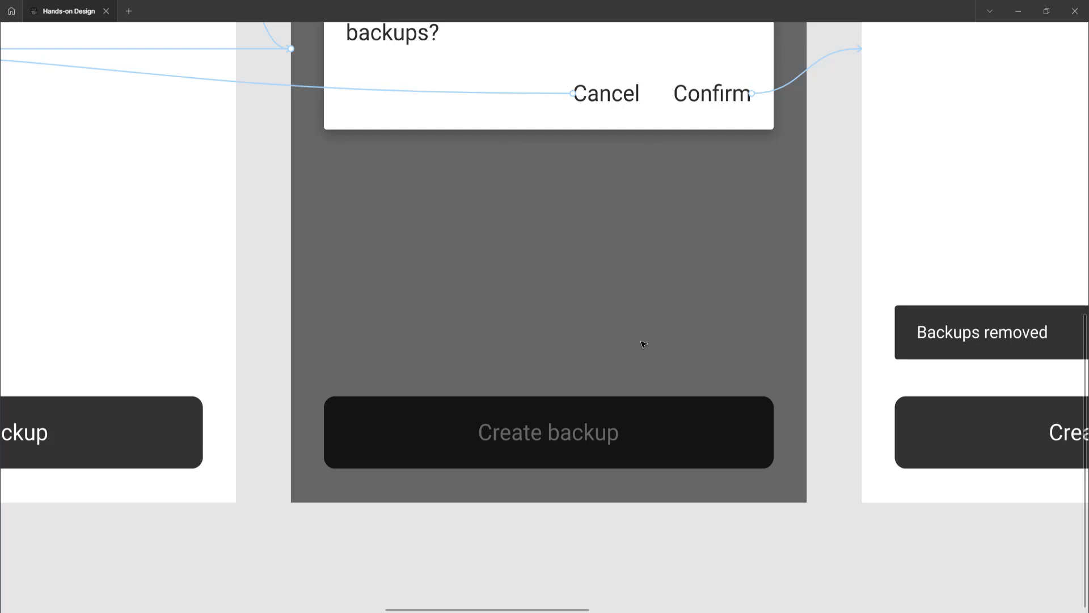
Reselect the Backups removed snackbar, compare it with the next No backups created frame, and trace its Undo connection
scroll(643, 343, "down", 3)
scroll(596, 355, "right", 2)
left_click(671, 344)
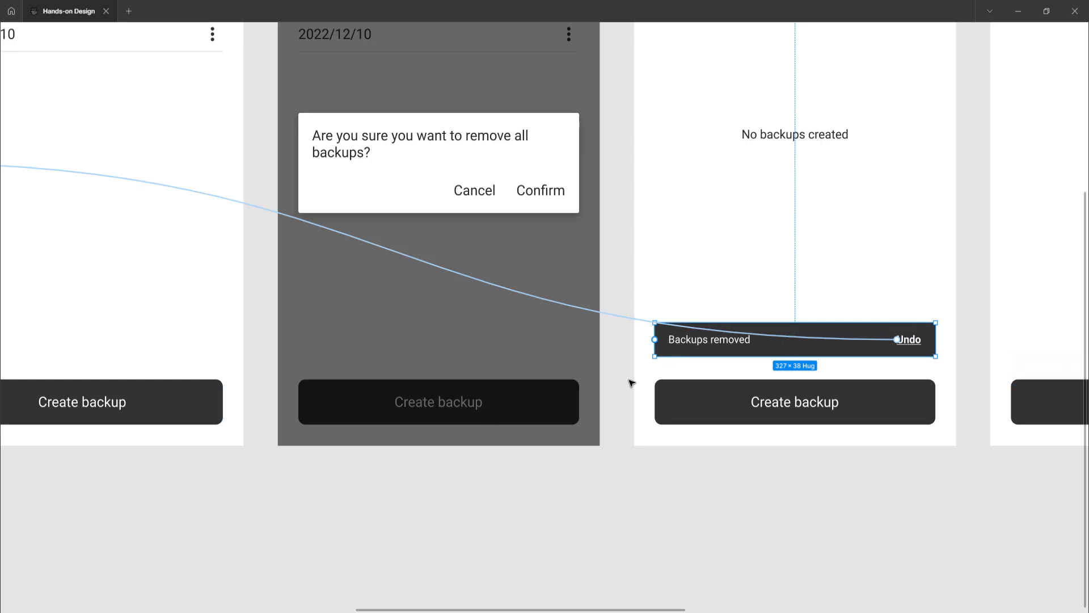
scroll(632, 383, "right", 4)
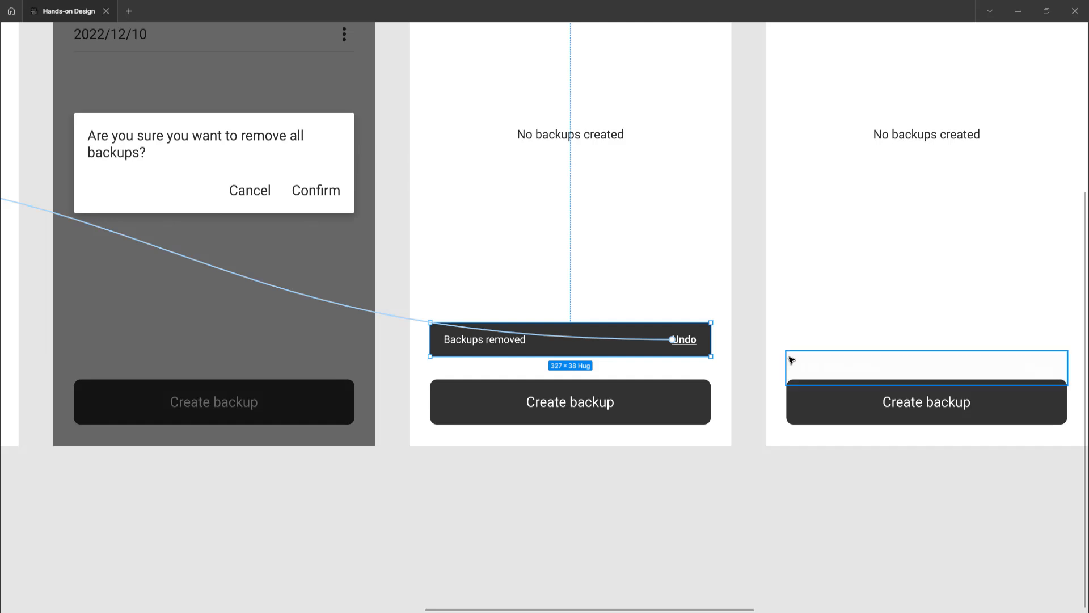
scroll(677, 404, "up", 2)
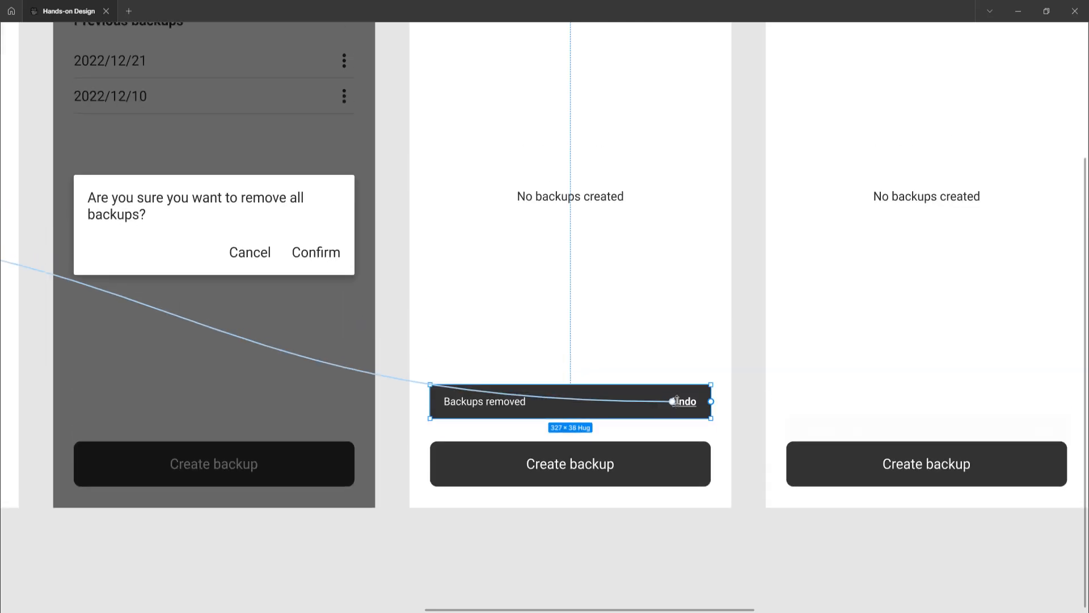
scroll(676, 401, "down", 2)
scroll(676, 401, "left", 5)
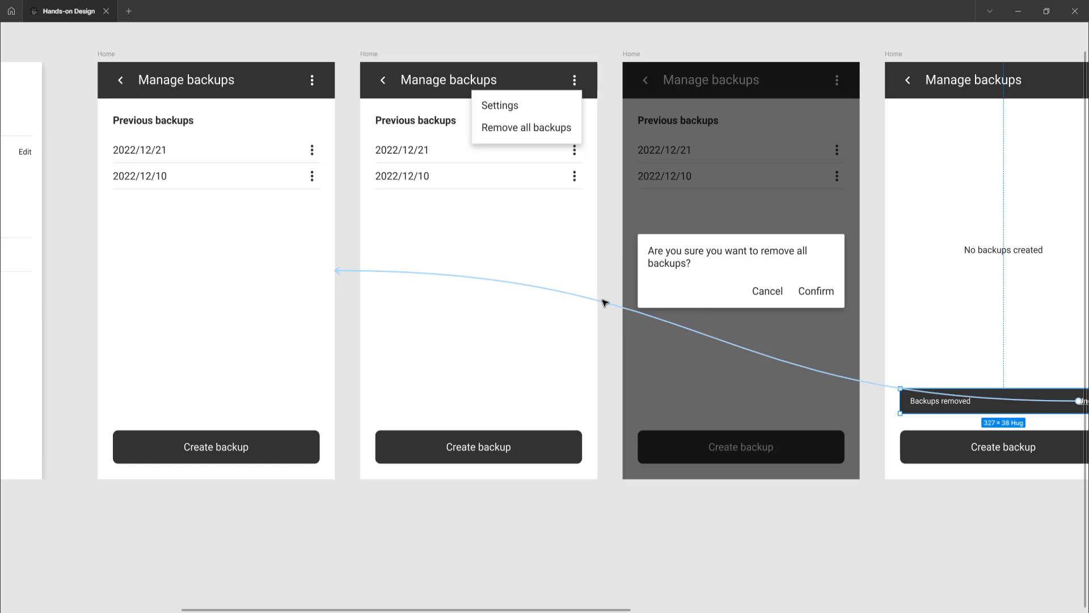
scroll(669, 340, "right", 7)
scroll(574, 347, "up", 2)
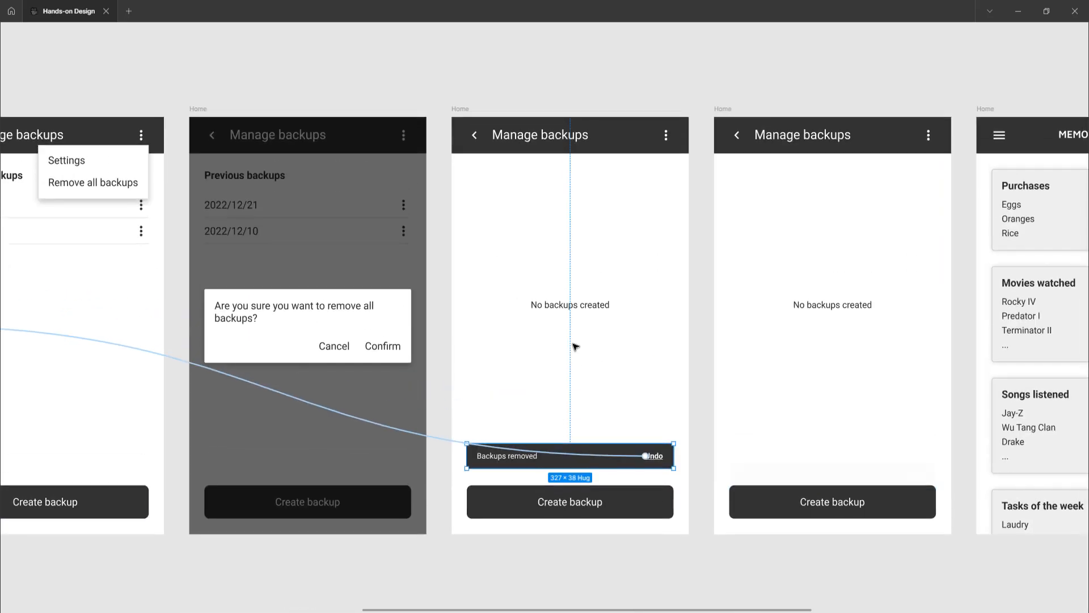
Select the Backups removed frame and inspect the interaction from its back arrow to the next Manage backups frame
left_click(461, 109)
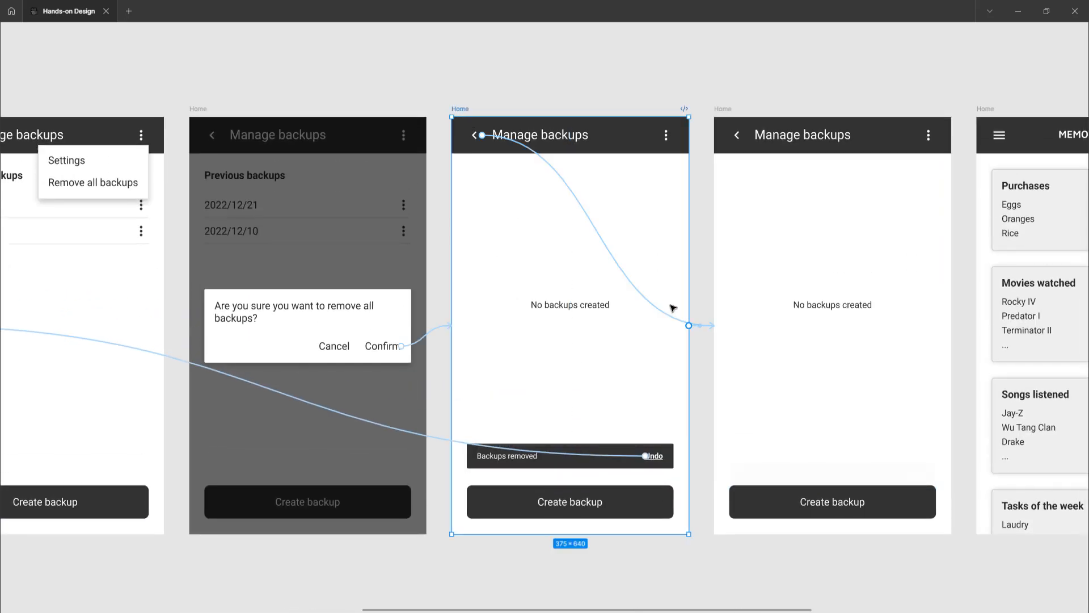
left_click(603, 243)
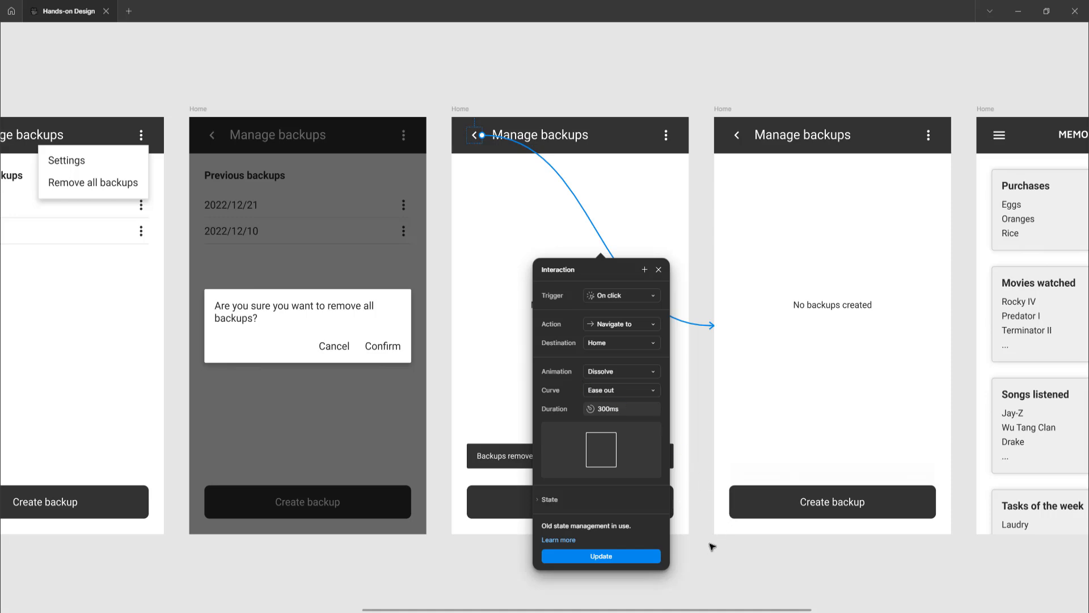
left_click(704, 434)
Inspect the After delay interaction that links the Backups removed frame to the next No backups created frame
scroll(704, 331, "up", 5)
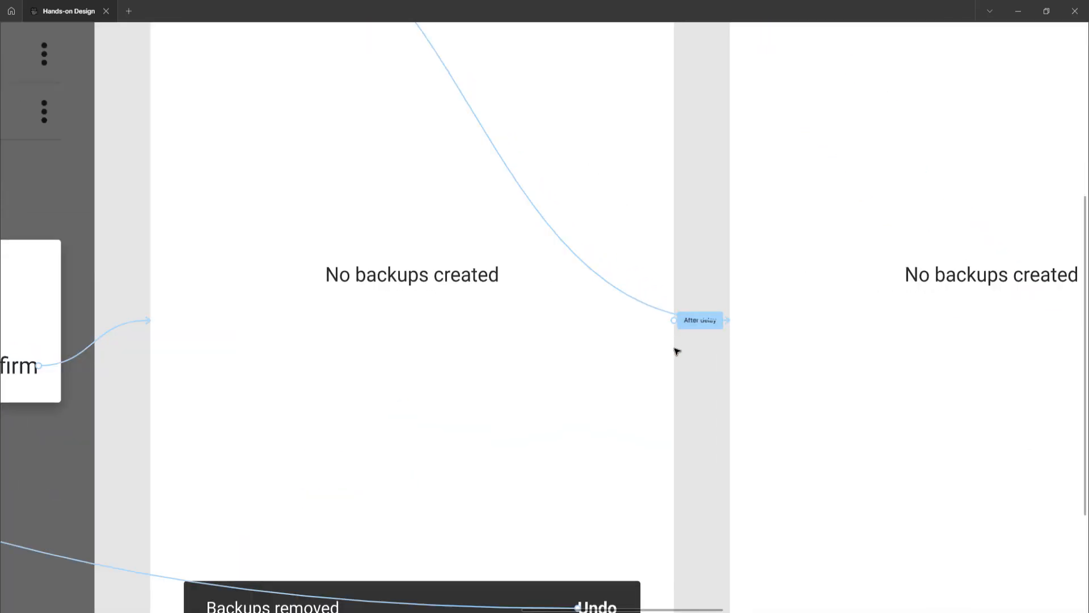
scroll(693, 324, "down", 3)
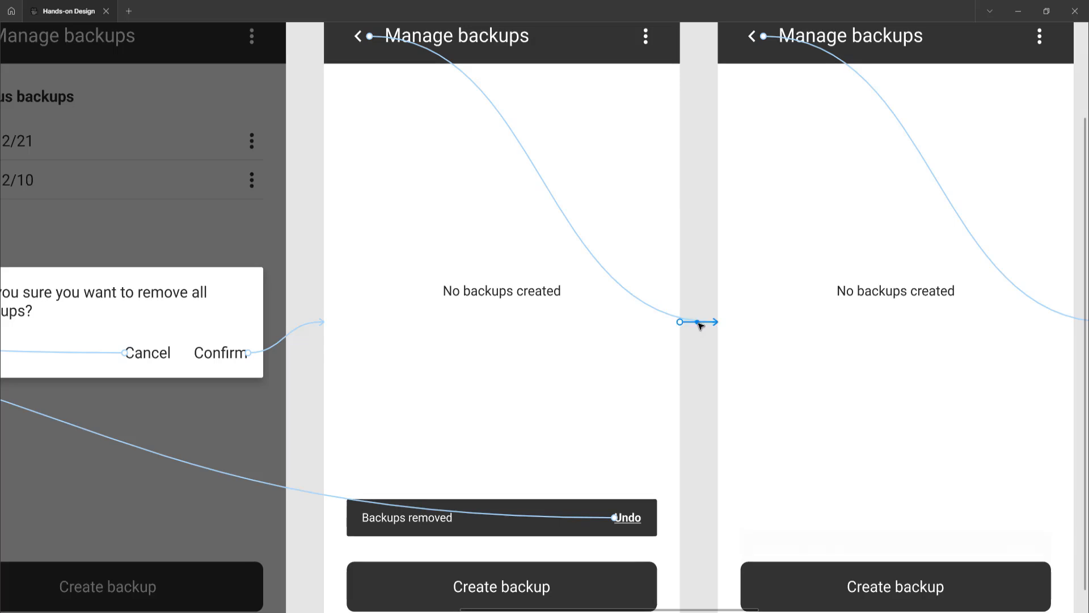
scroll(696, 325, "up", 3)
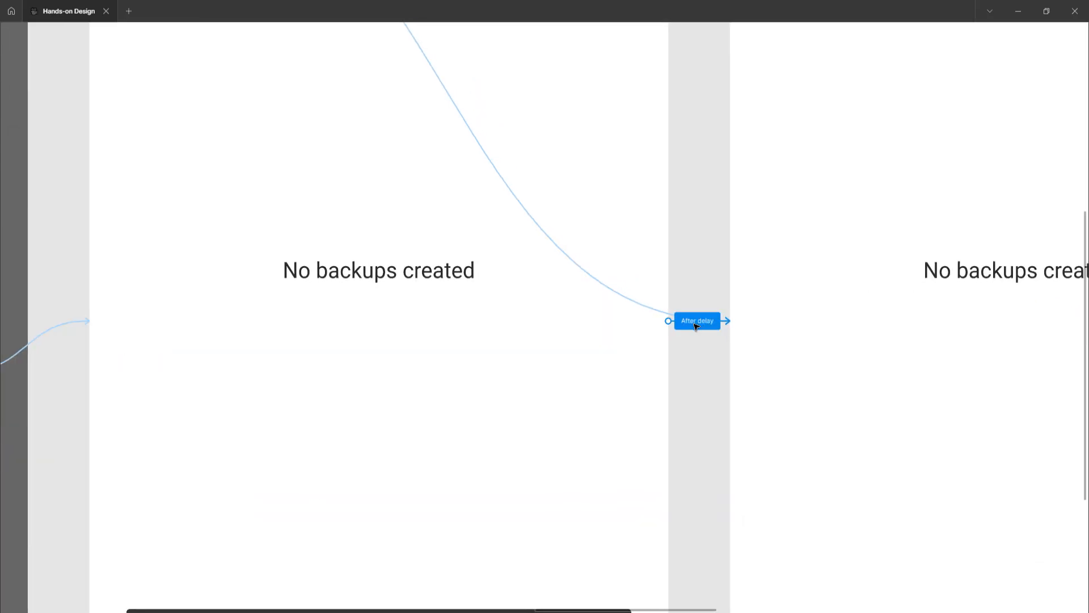
left_click(695, 326)
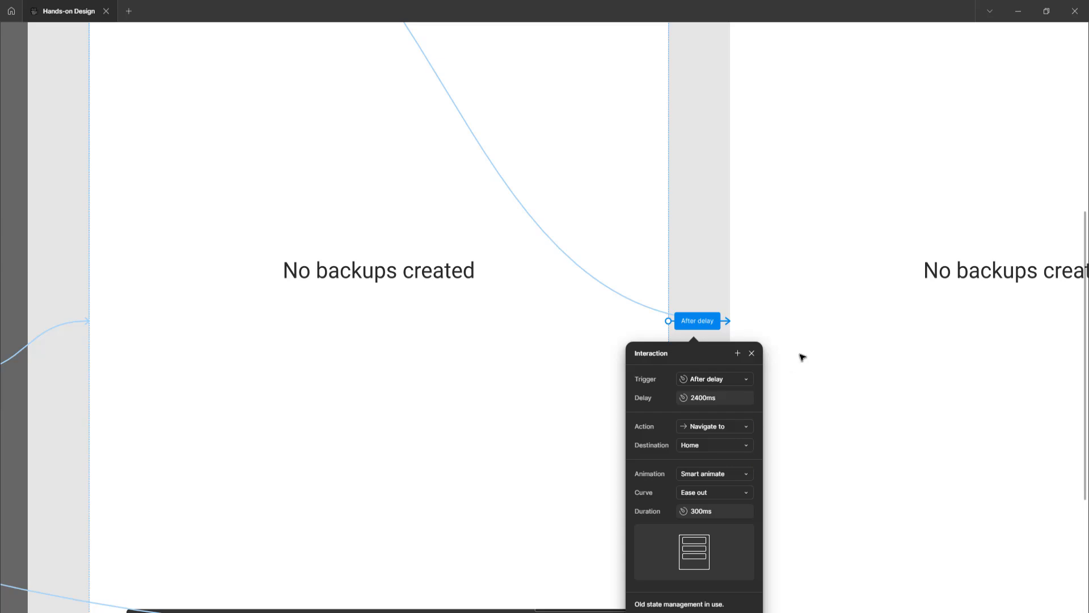
scroll(661, 252, "down", 5)
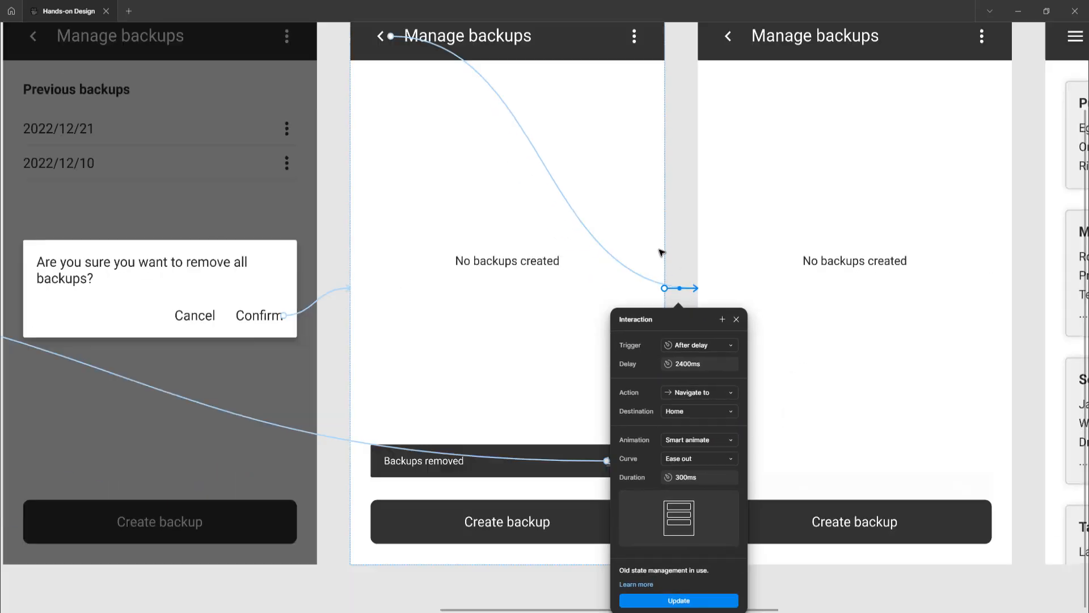
key("Escape")
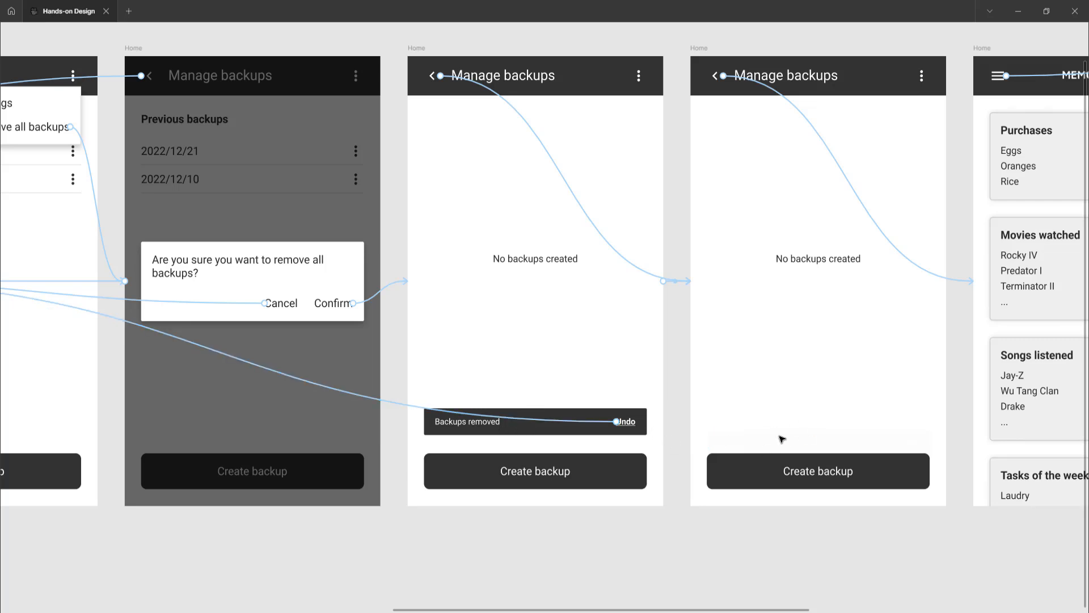
Select the Backups removed snackbar and compare it with the faded snackbar above Create backup in the following frame
scroll(702, 154, "right", 5)
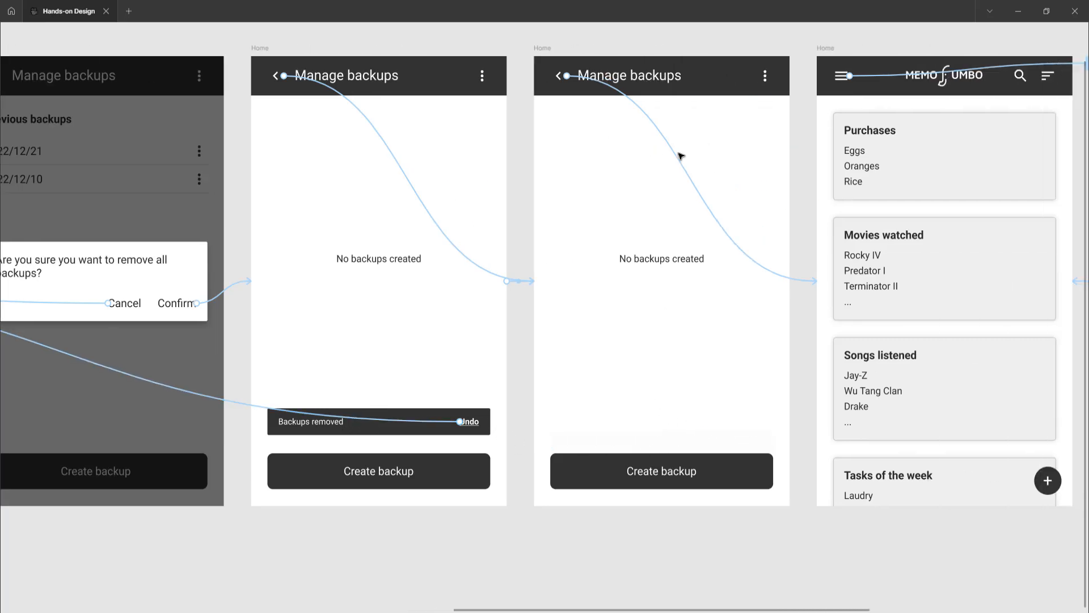
scroll(681, 156, "up", 2)
scroll(661, 170, "up", 1)
scroll(669, 170, "right", 2)
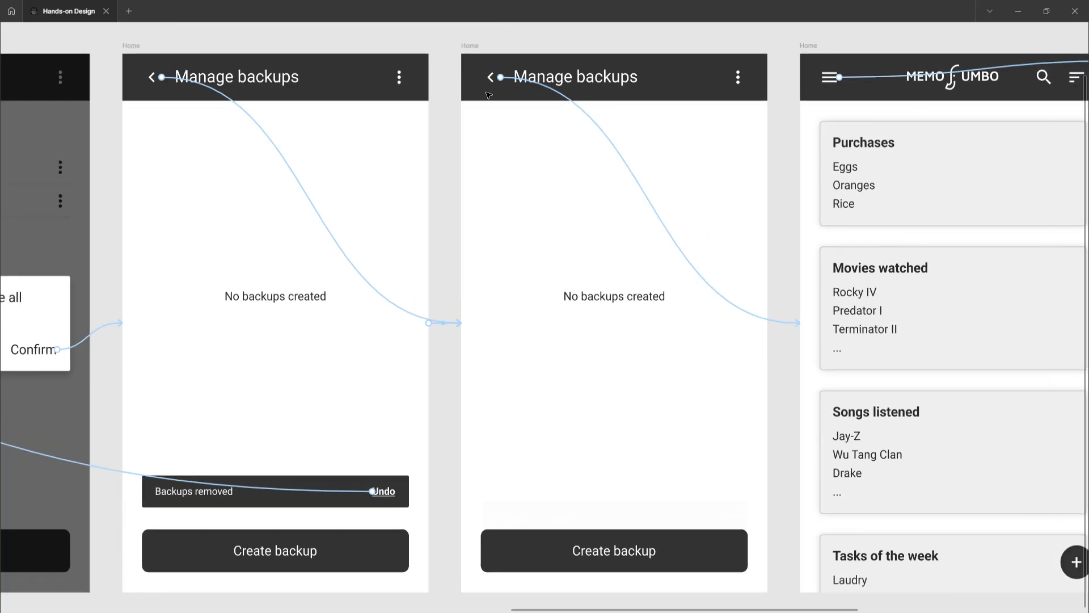
left_click(471, 47)
left_click(389, 481)
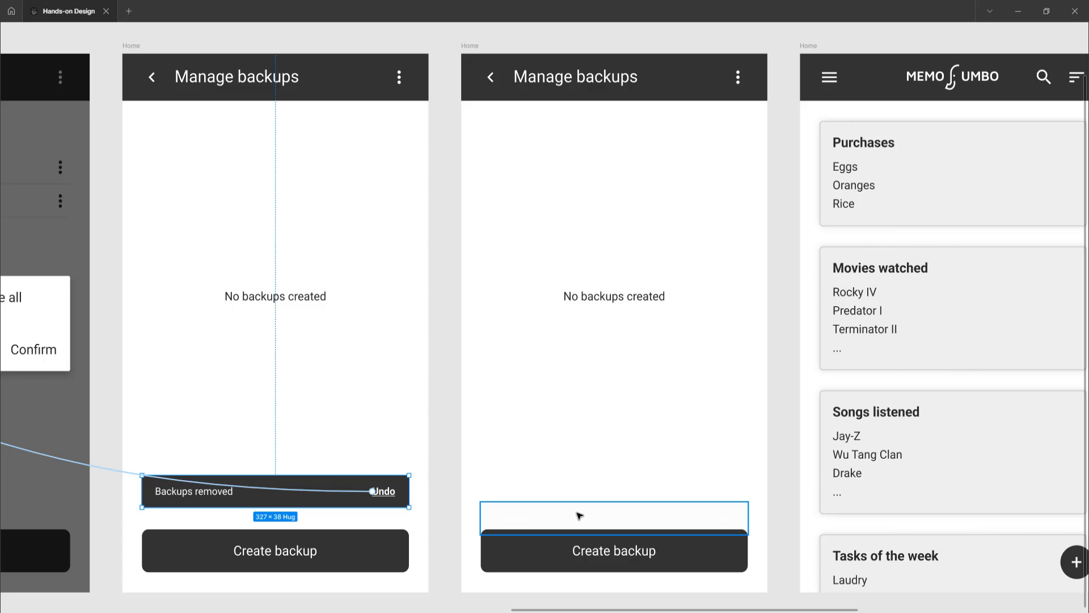
scroll(582, 492, "down", 1)
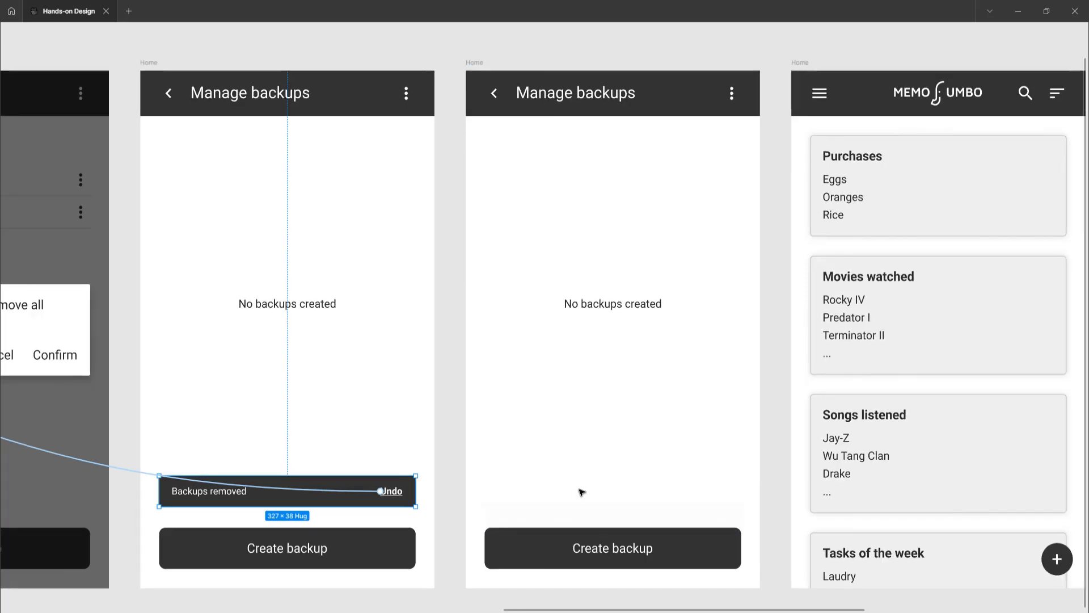
scroll(581, 491, "right", 4)
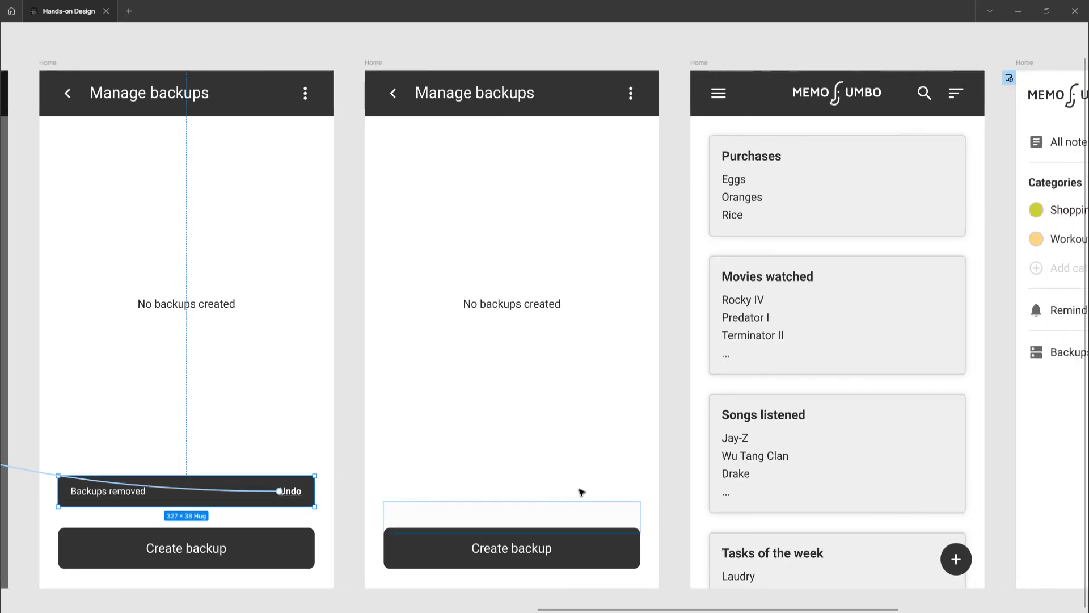
Select the No backups created frame without a visible snackbar and inspect its back arrow interaction to the notes list frame
left_click(369, 63)
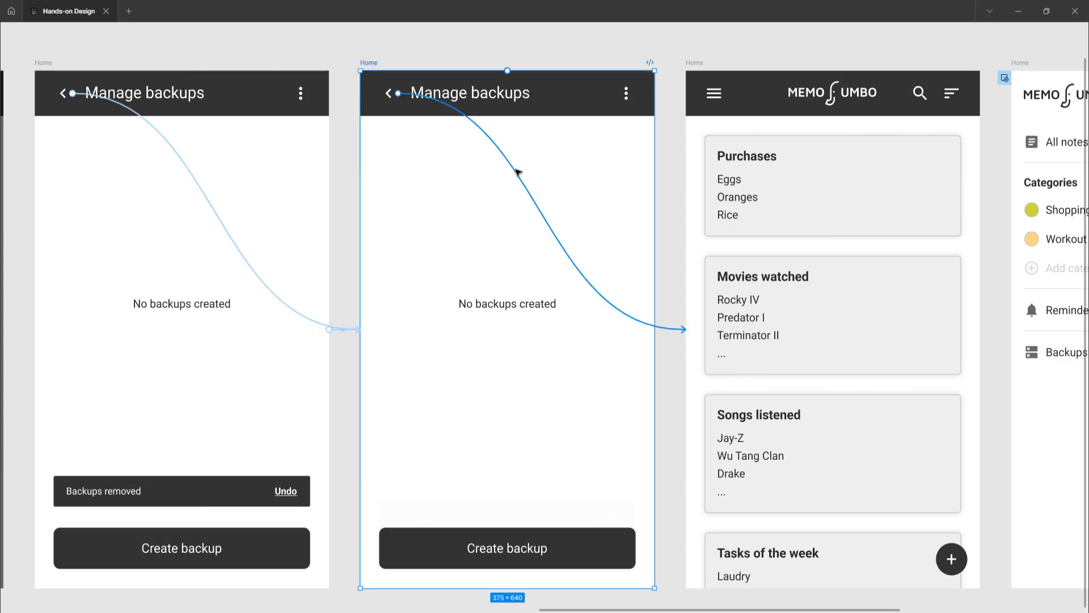
left_click(517, 172)
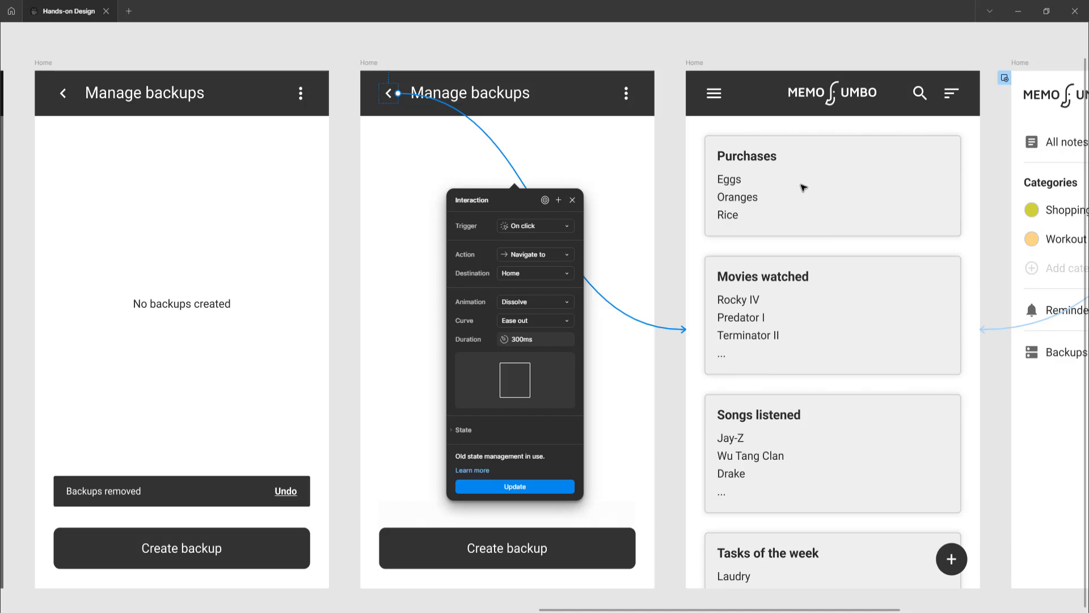
scroll(771, 248, "right", 4)
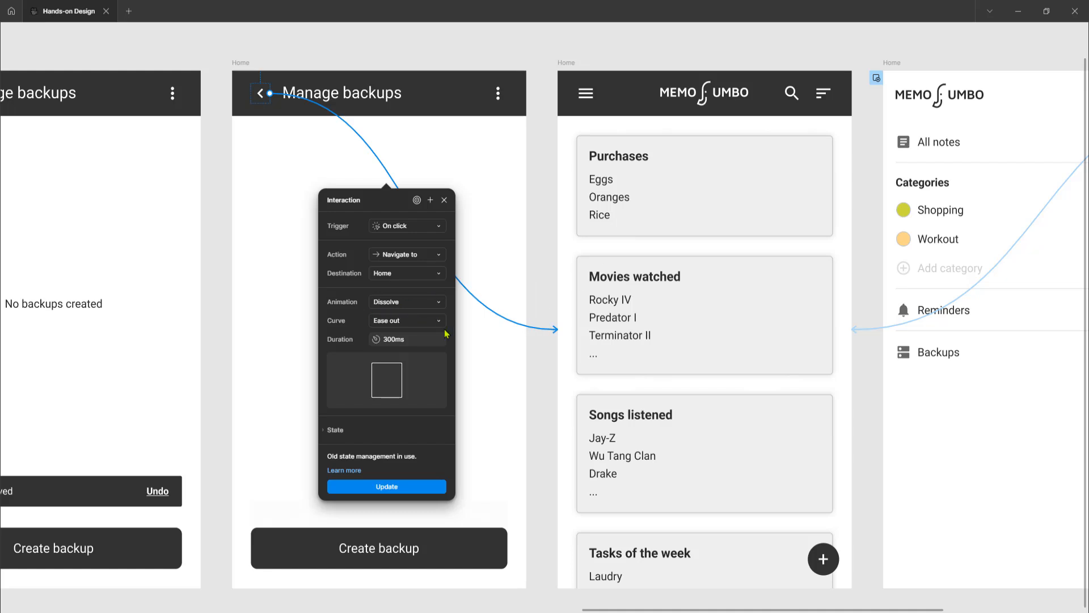
Select the notes list frame and inspect the overlay interaction from its hamburger icon to the side menu frame
left_click(566, 62)
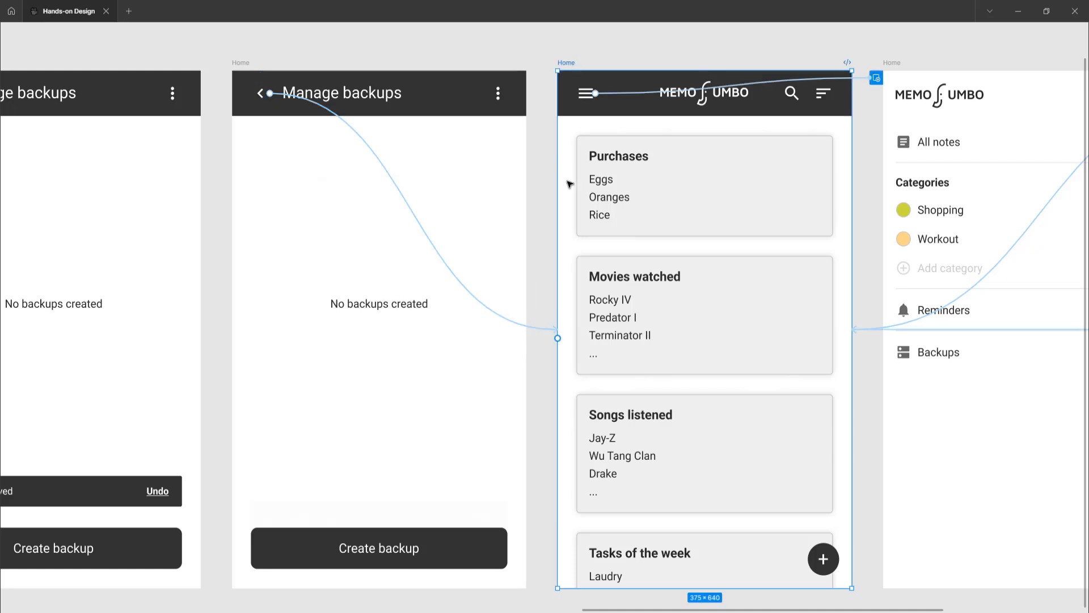
scroll(570, 183, "right", 9)
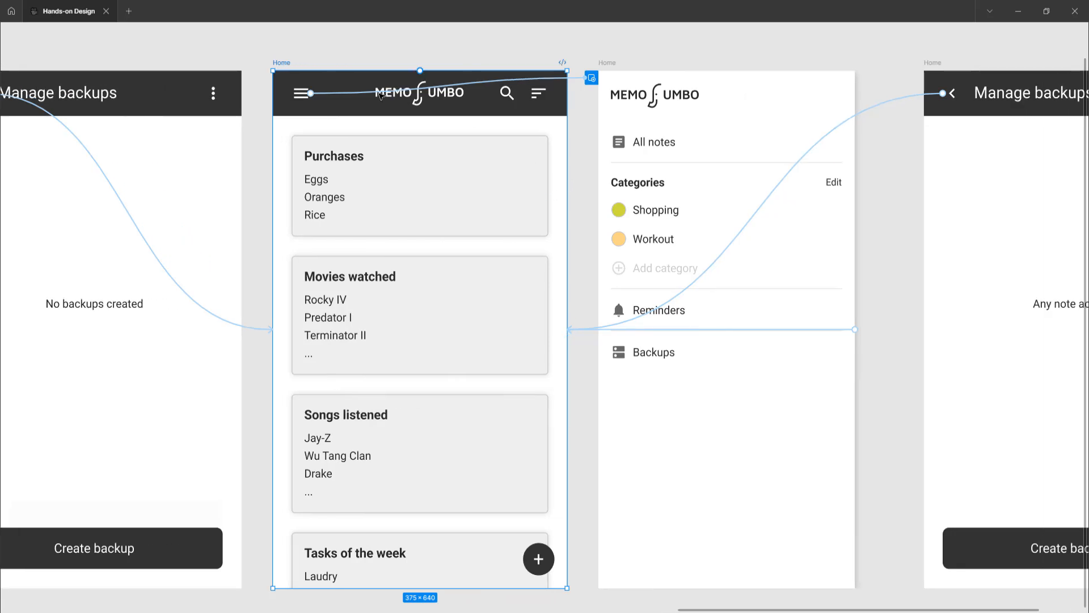
left_click(347, 94)
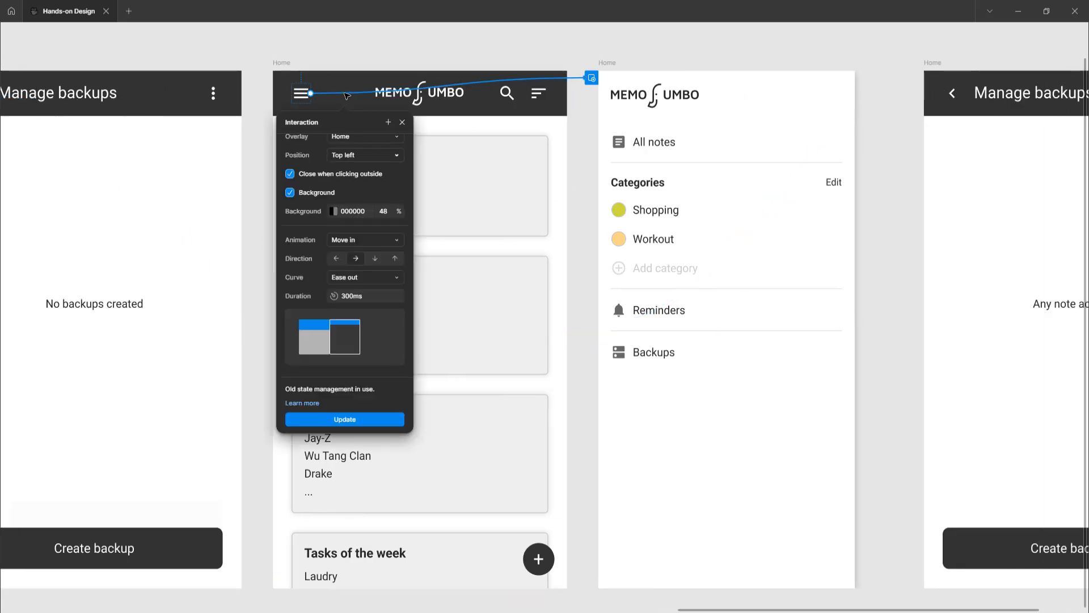
scroll(358, 153, "up", 2)
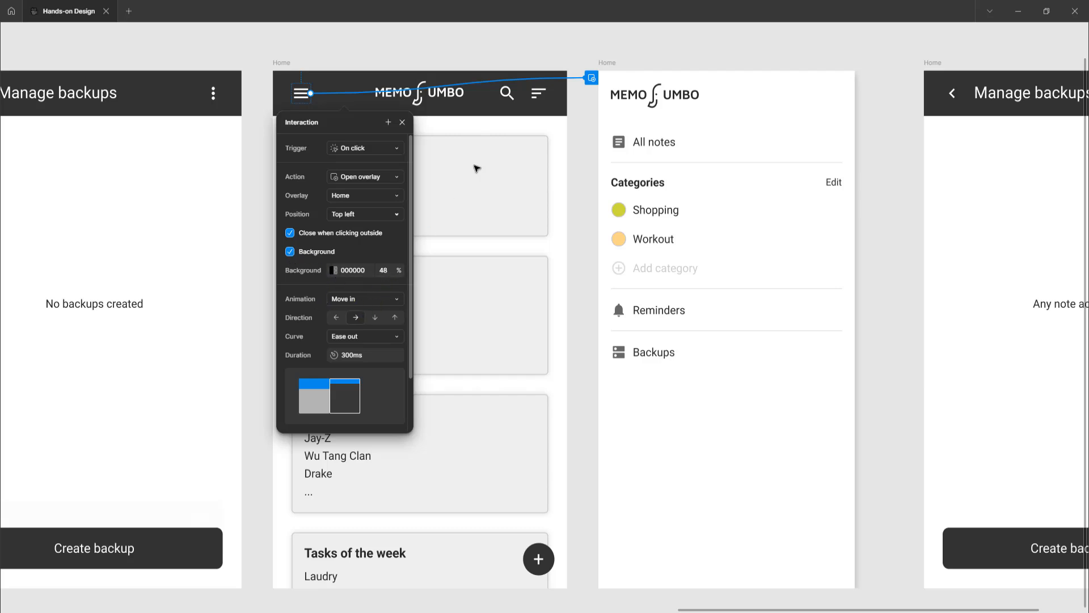
left_click(532, 45)
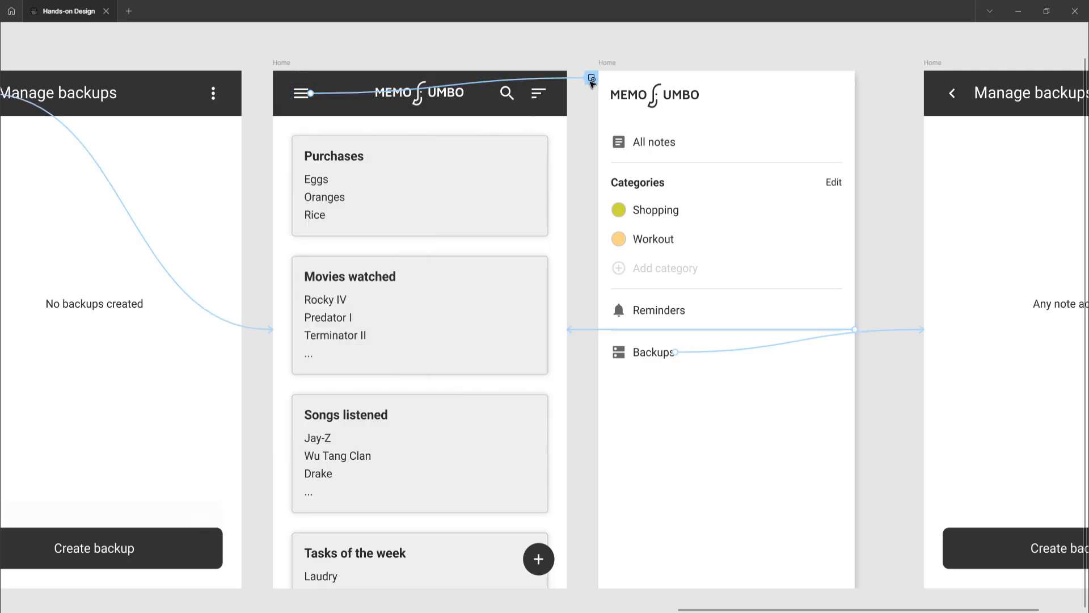
Select the side menu frame and inspect the interaction from its outer edge back to the notes list frame
left_click(609, 62)
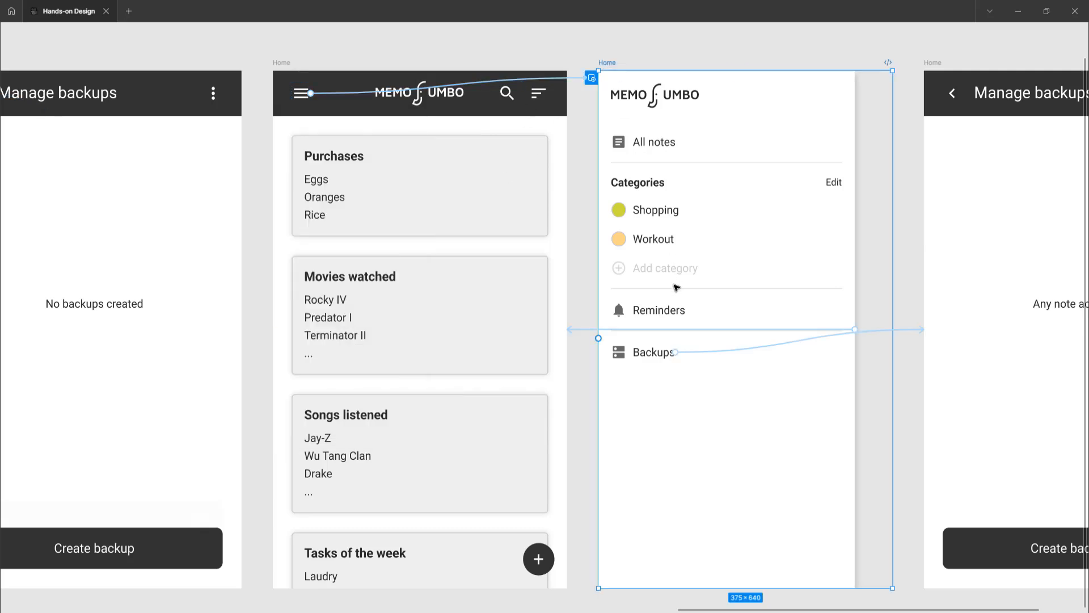
scroll(674, 290, "right", 1)
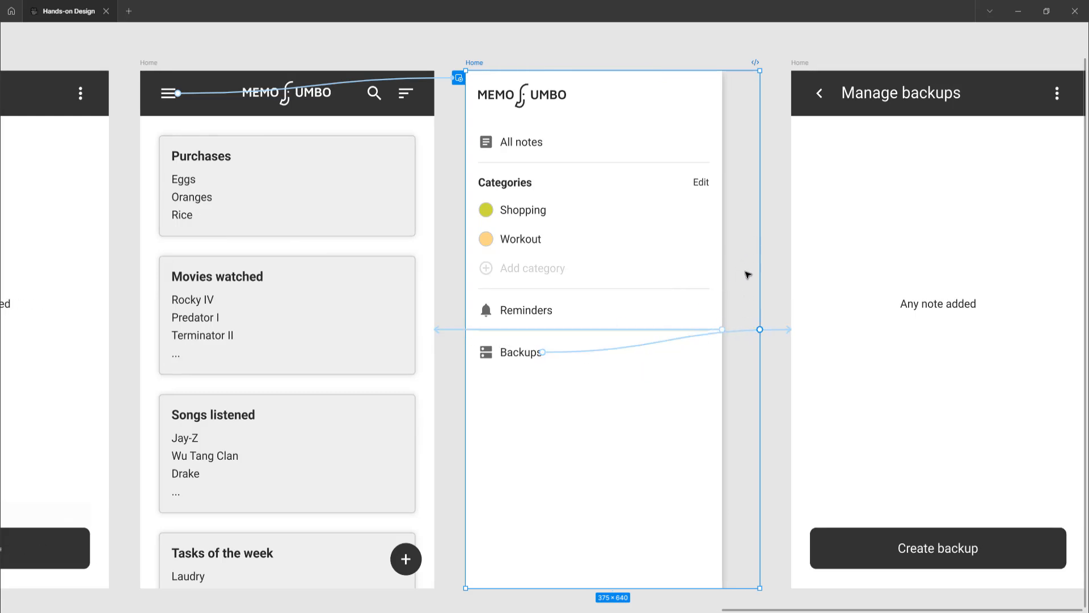
left_click(452, 332)
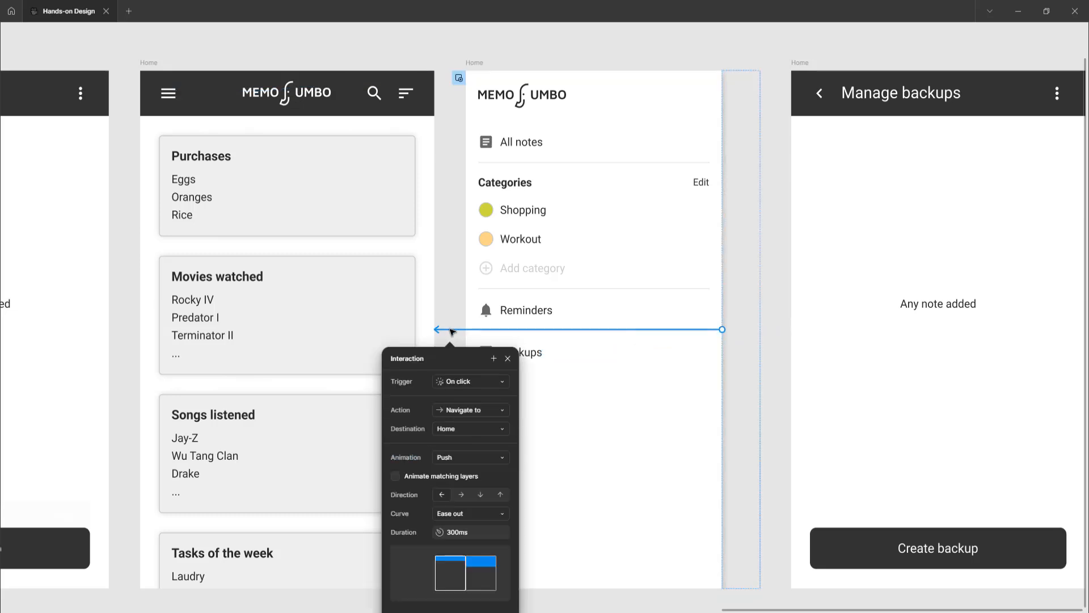
scroll(452, 332, "down", 1)
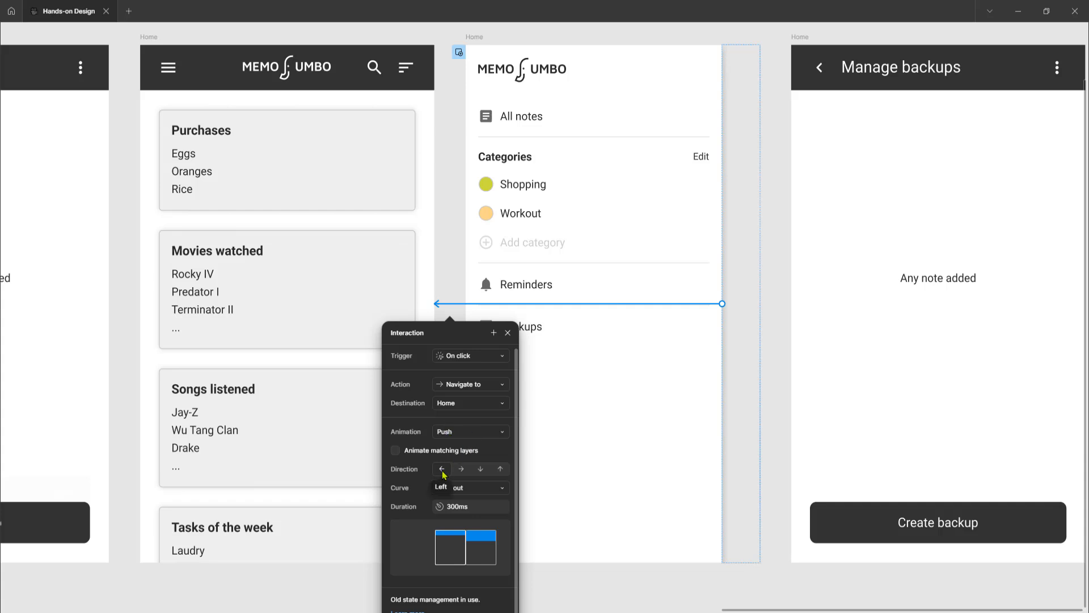
scroll(477, 397, "up", 1)
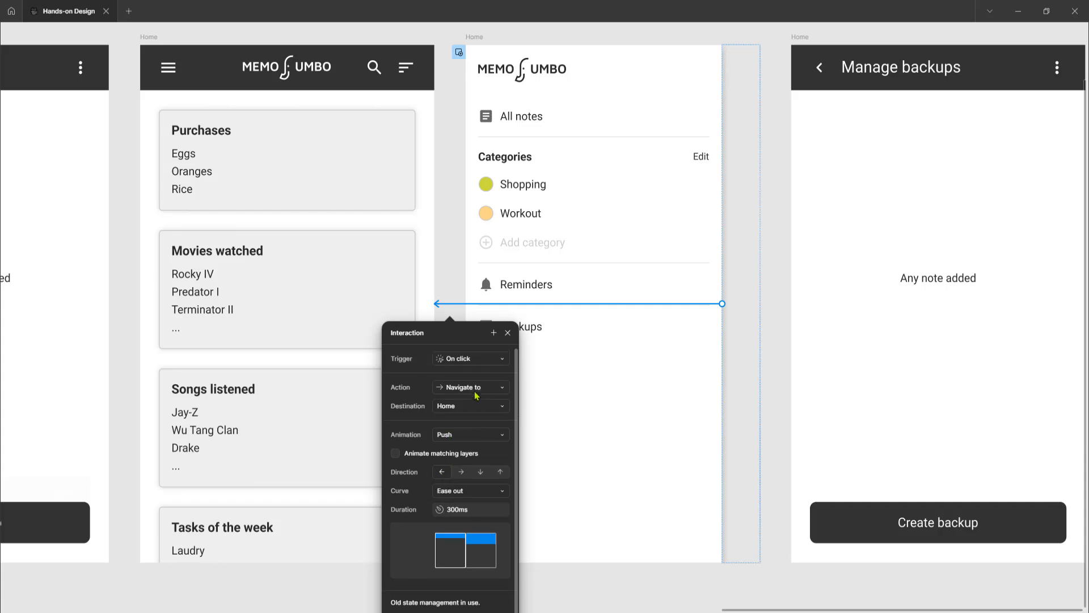
left_click(777, 319)
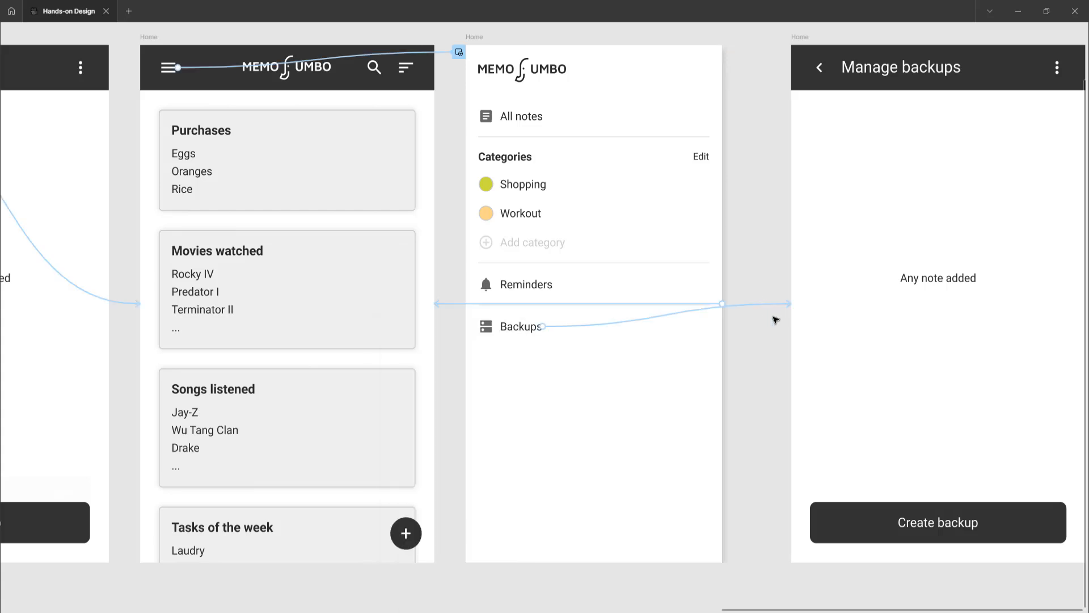
Inspect the interaction from the side menu's Backups item to the final Manage backups frame
scroll(561, 332, "right", 3)
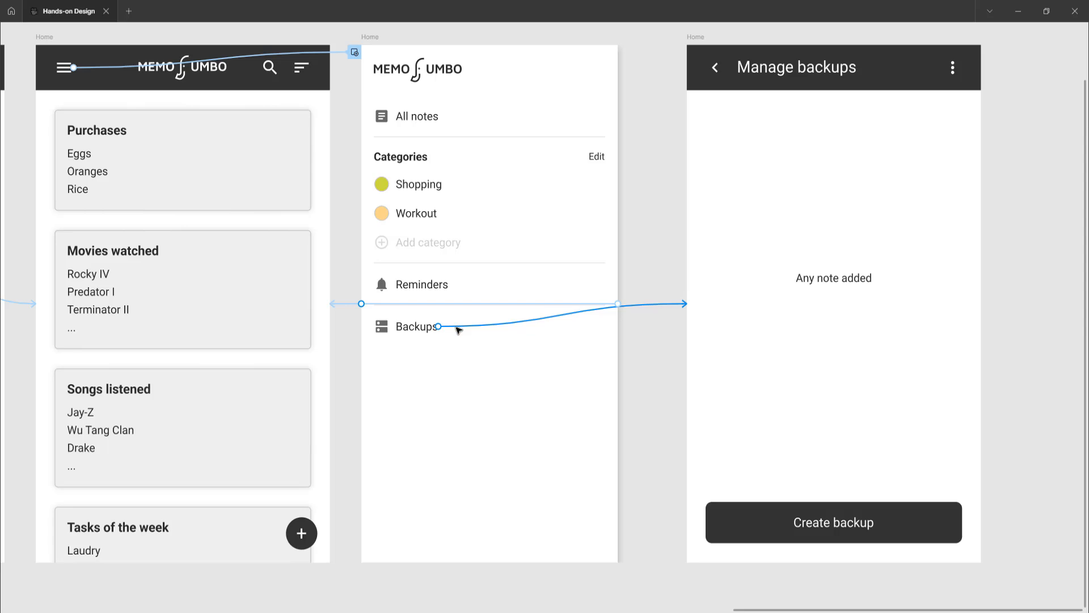
left_click(457, 327)
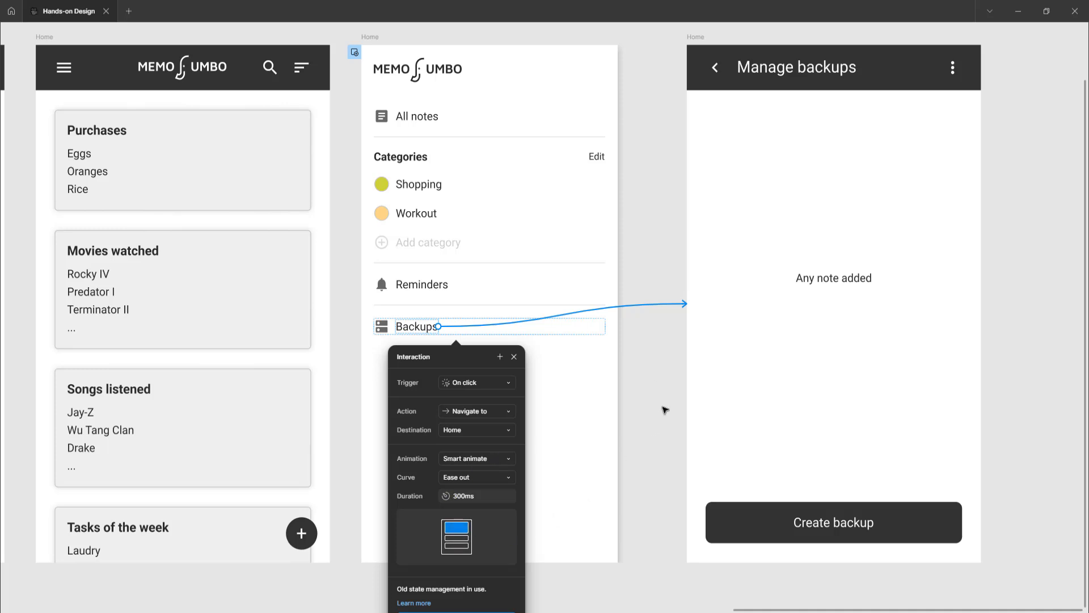
left_click(665, 410)
Replace the "Any note added" text in the final Manage backups frame with "No backups created" copied from the earlier frame
scroll(665, 409, "right", 5)
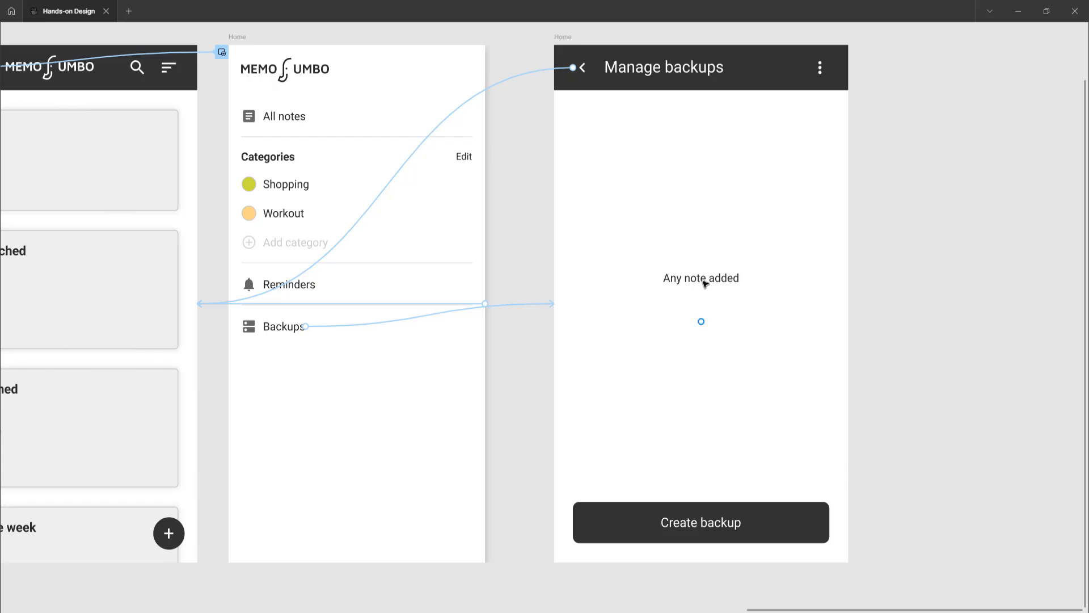
scroll(700, 285, "down", 2)
scroll(702, 286, "left", 3)
scroll(700, 286, "left", 12)
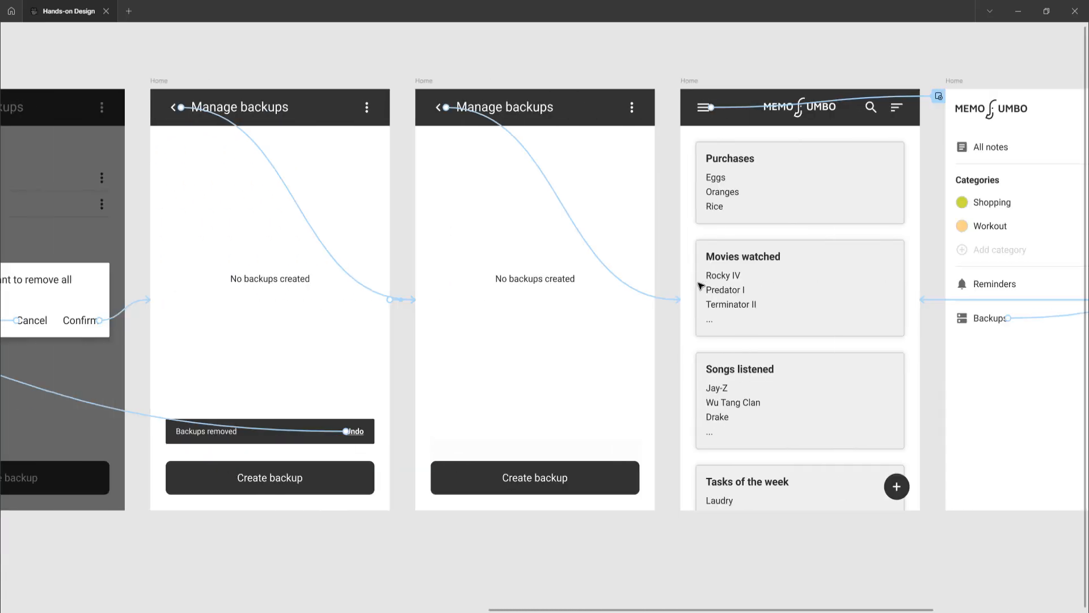
double_click(543, 284)
key("ctrl+c")
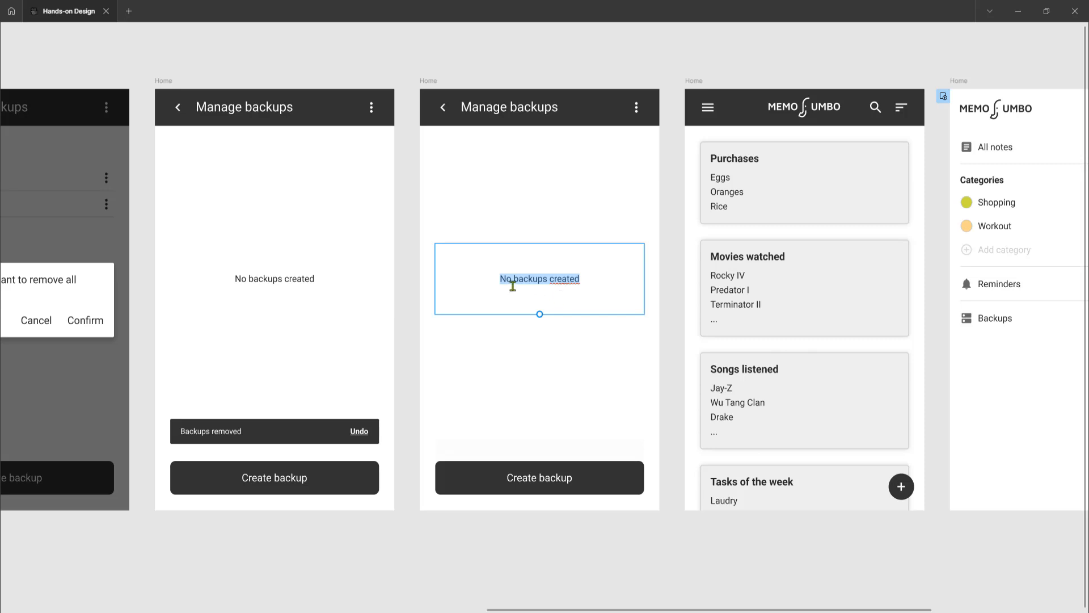
scroll(595, 292, "right", 5)
scroll(597, 290, "right", 5)
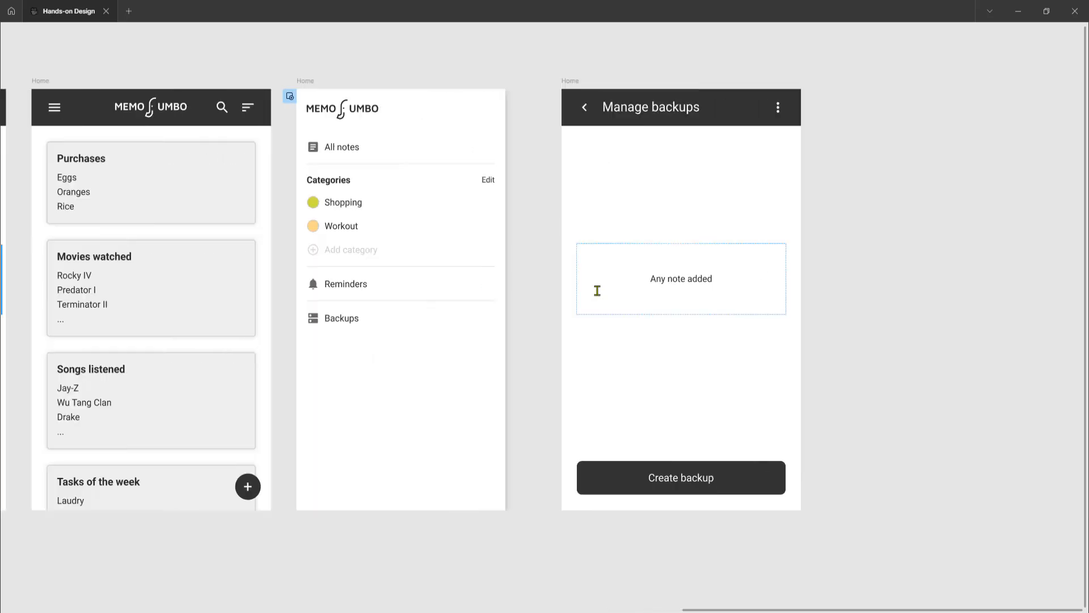
double_click(589, 278)
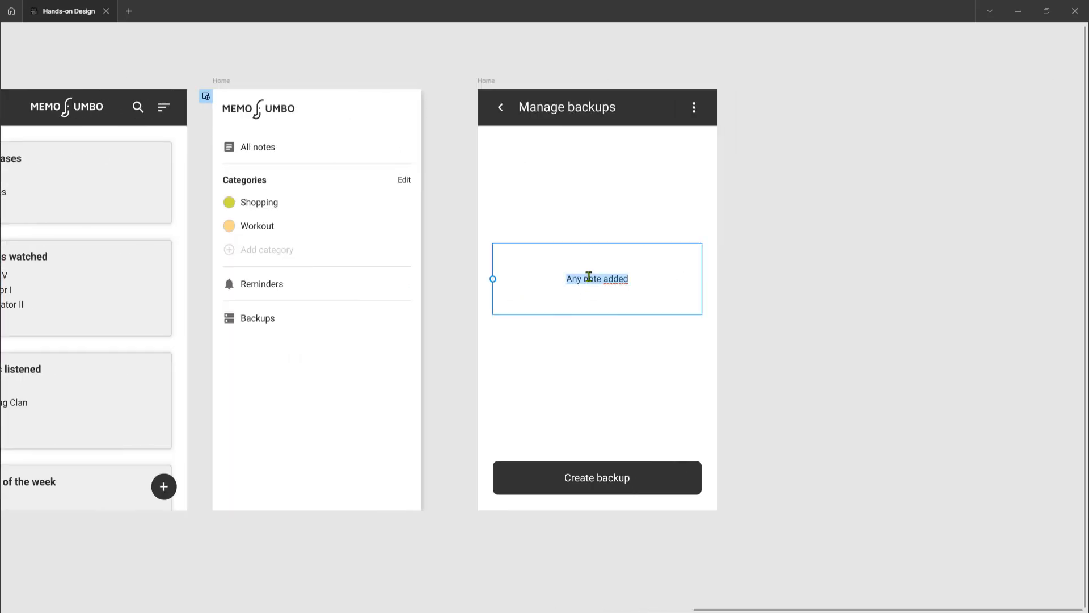
key("ctrl+v")
left_click(801, 291)
left_click(801, 290)
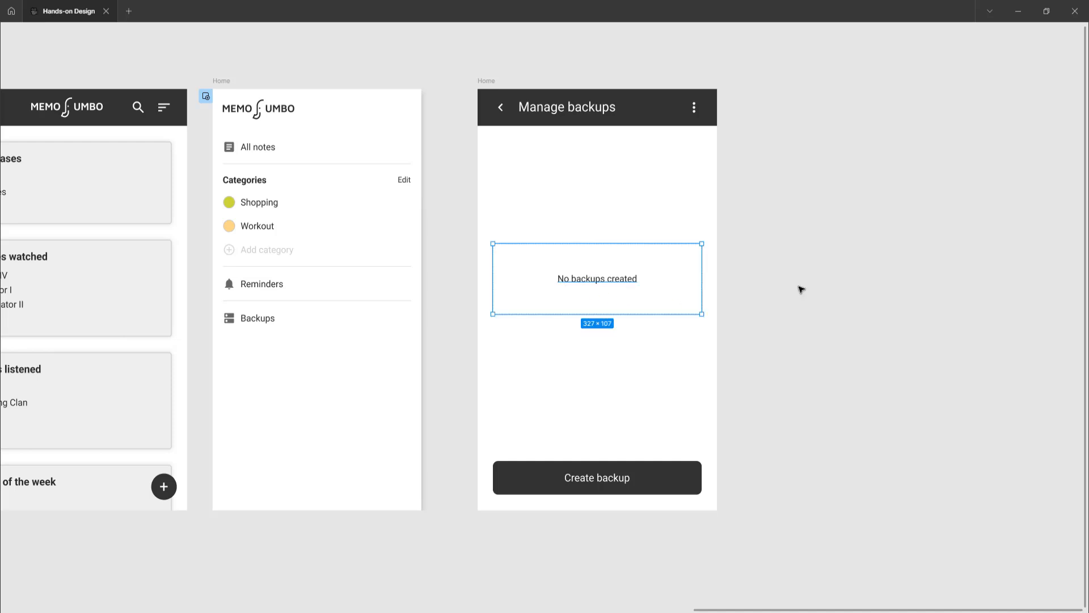
Select the first notes list frame of the Removing all backups flow and start the inline prototype preview from it
key("shift+1")
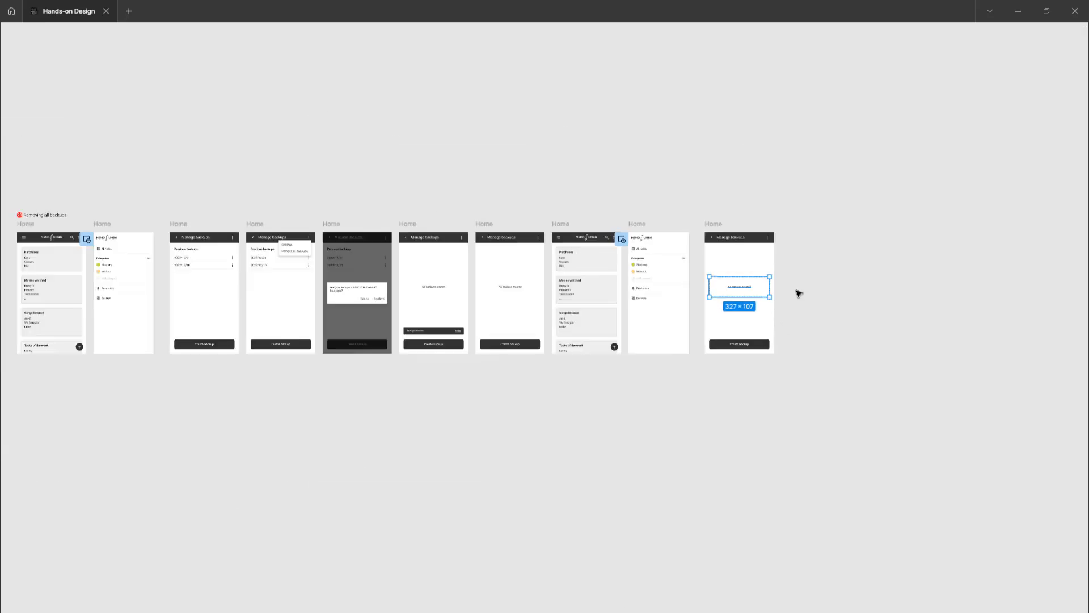
scroll(799, 293, "left", 2)
scroll(525, 300, "right", 1)
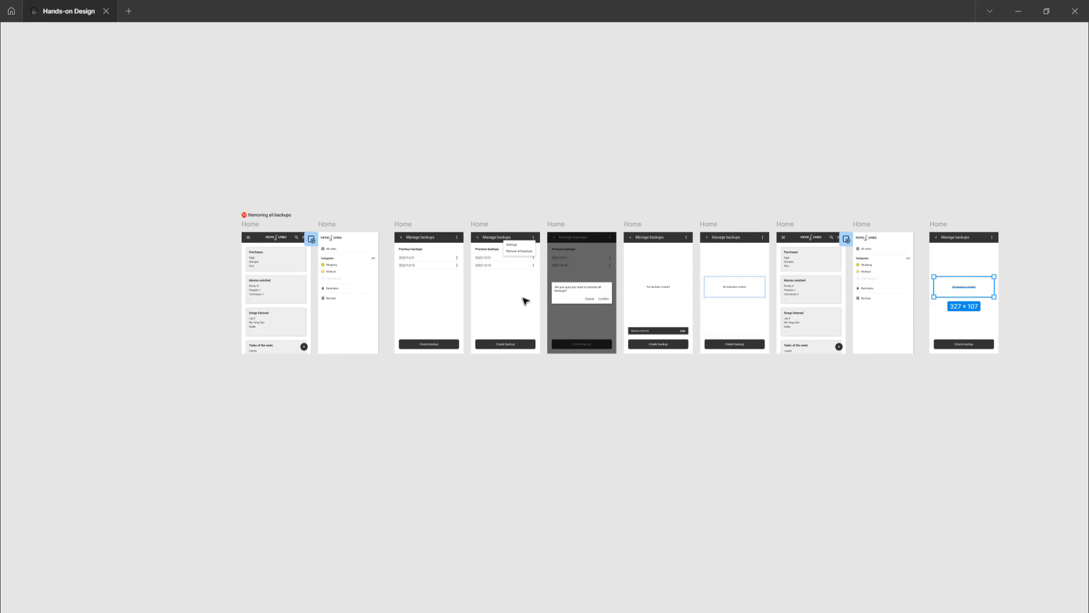
scroll(530, 290, "up", 1)
scroll(529, 289, "up", 1)
scroll(528, 288, "right", 1)
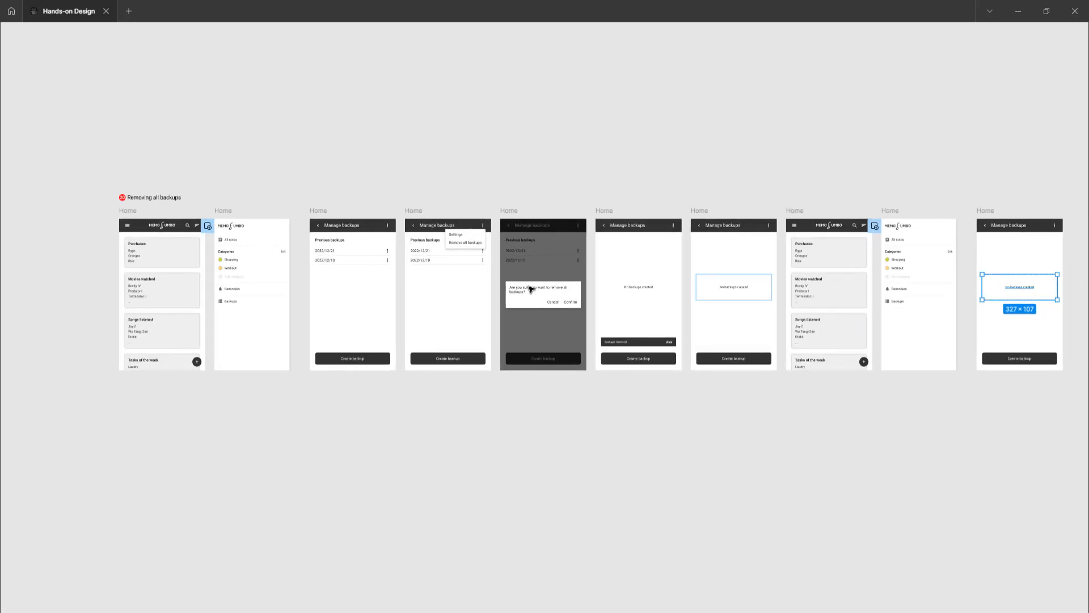
left_click(128, 211)
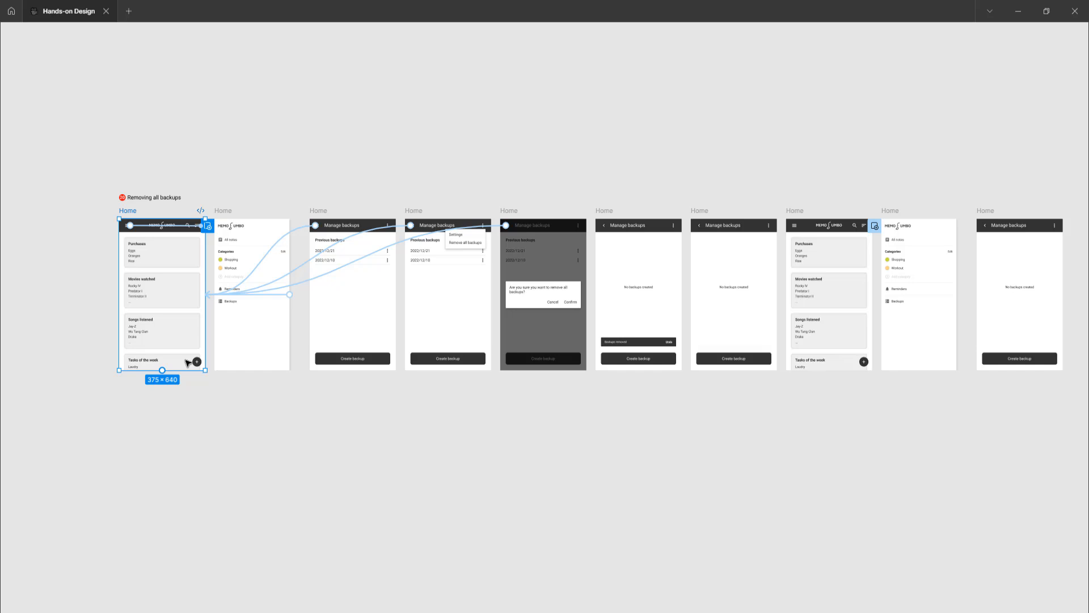
scroll(187, 363, "left", 10)
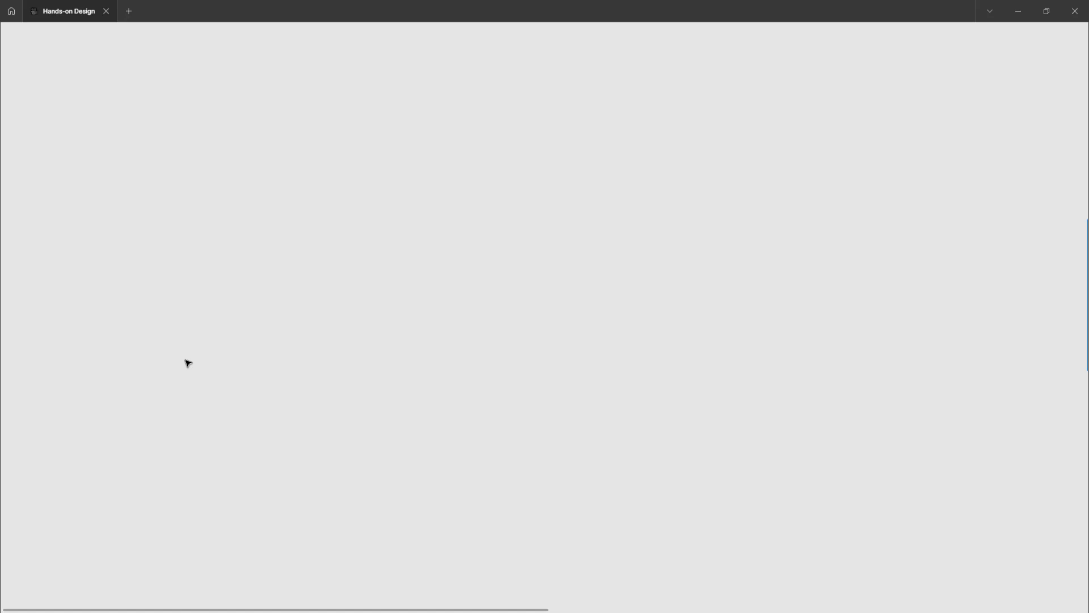
key("shift+space")
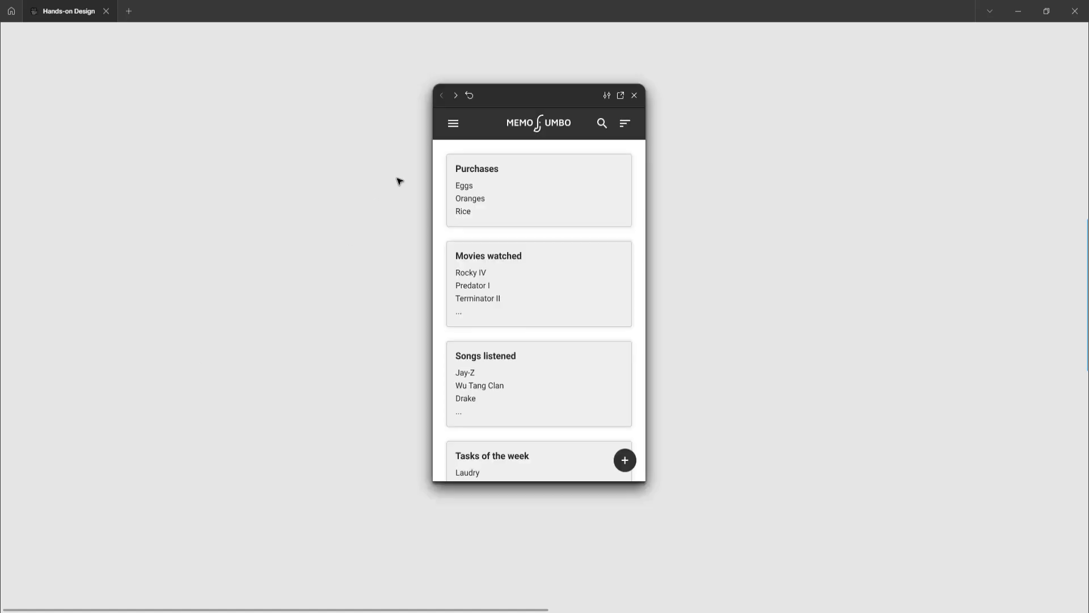
In the preview, go to Manage backups through the side menu and test Remove all backups, confirming the removal
left_click(455, 130)
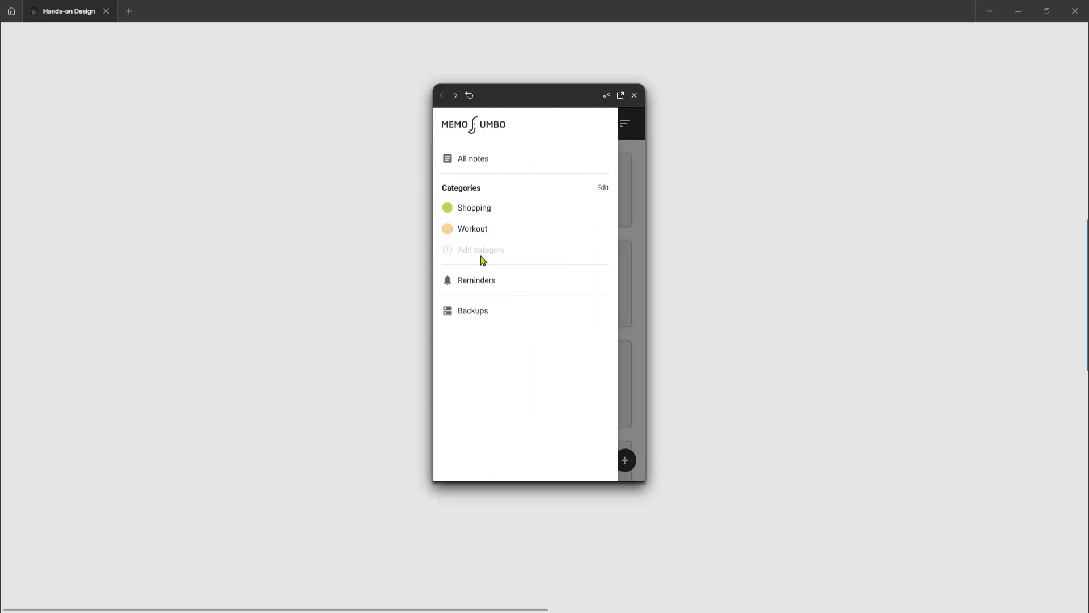
left_click(474, 318)
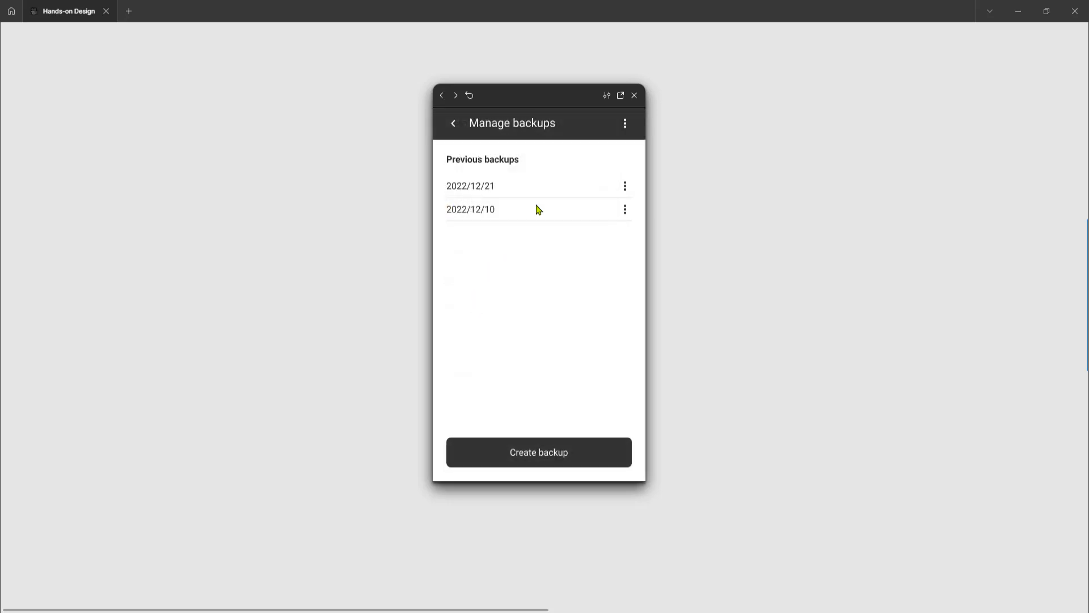
left_click(625, 123)
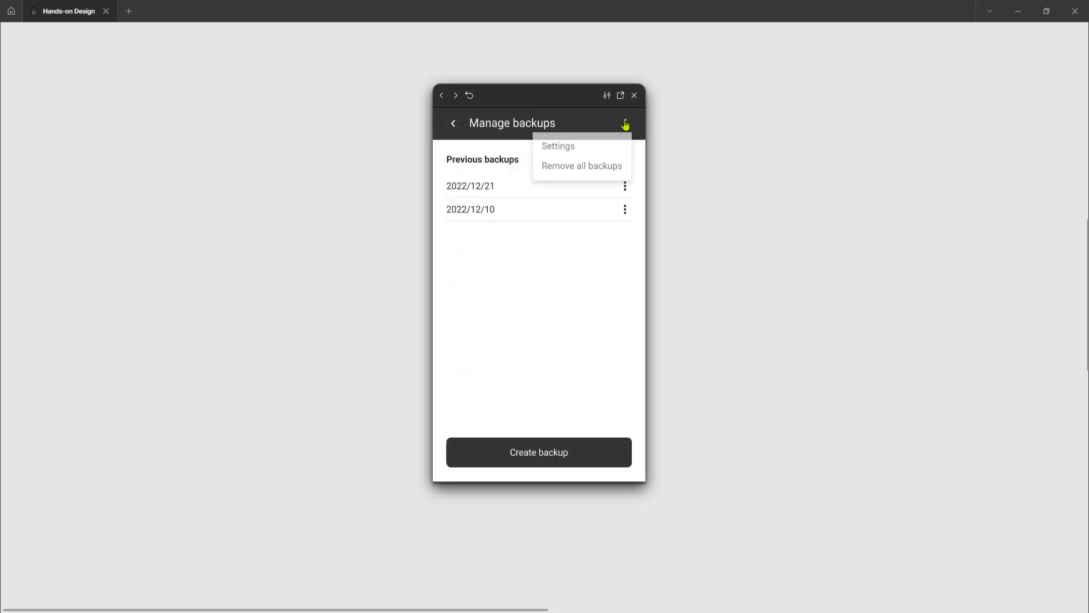
left_click(591, 170)
left_click(606, 314)
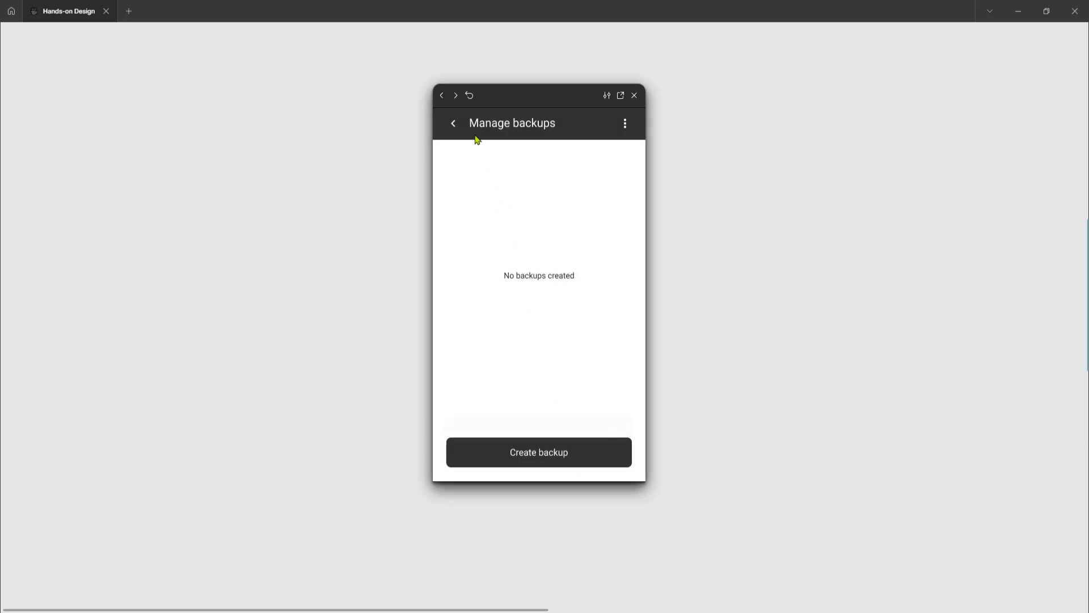
Test going back from Manage backups to the notes list and reopening Backups through the side menu
left_click(454, 126)
left_click(454, 125)
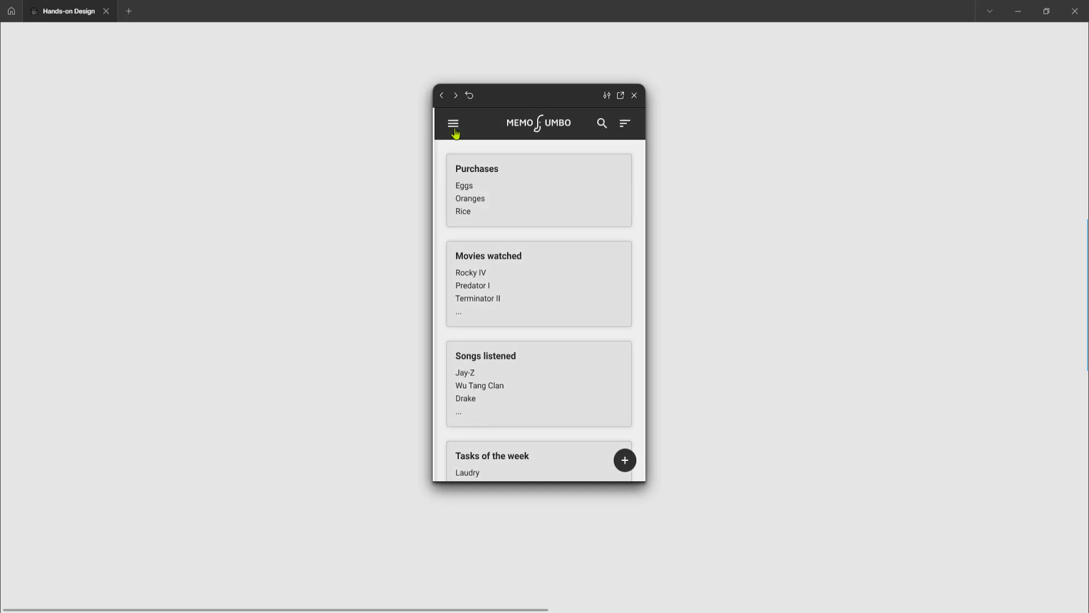
left_click(480, 313)
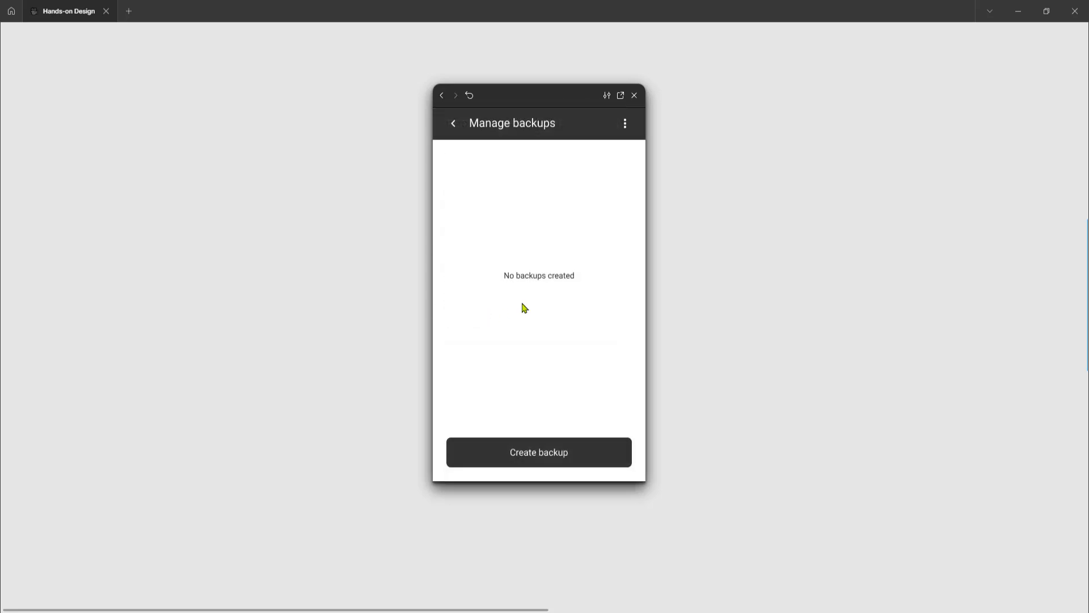